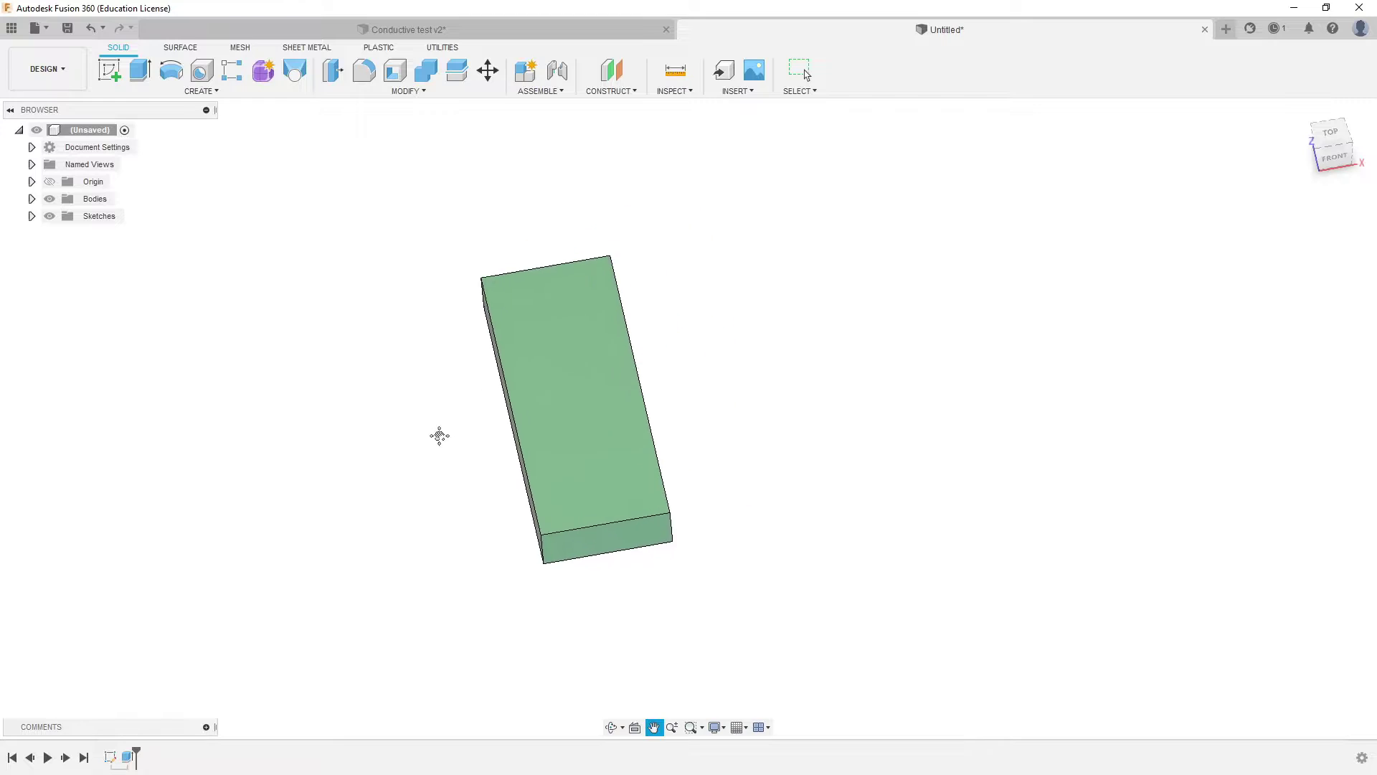
Turn on the visibility of the origin planes and axes around the block
{"action": "key", "text": "Escape"}
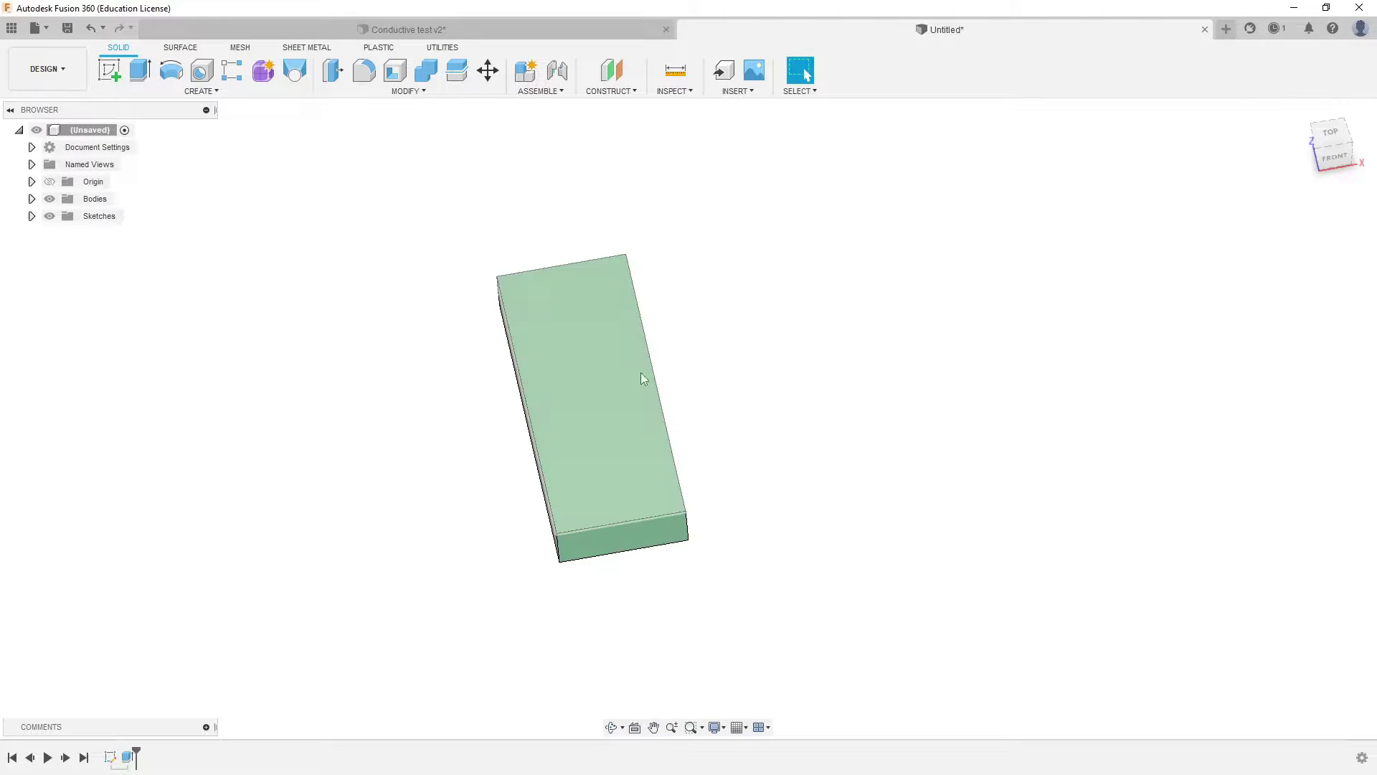
{"action": "middle_click_drag", "start_coordinate": [580, 386], "coordinate": [555, 369], "text": "shift"}
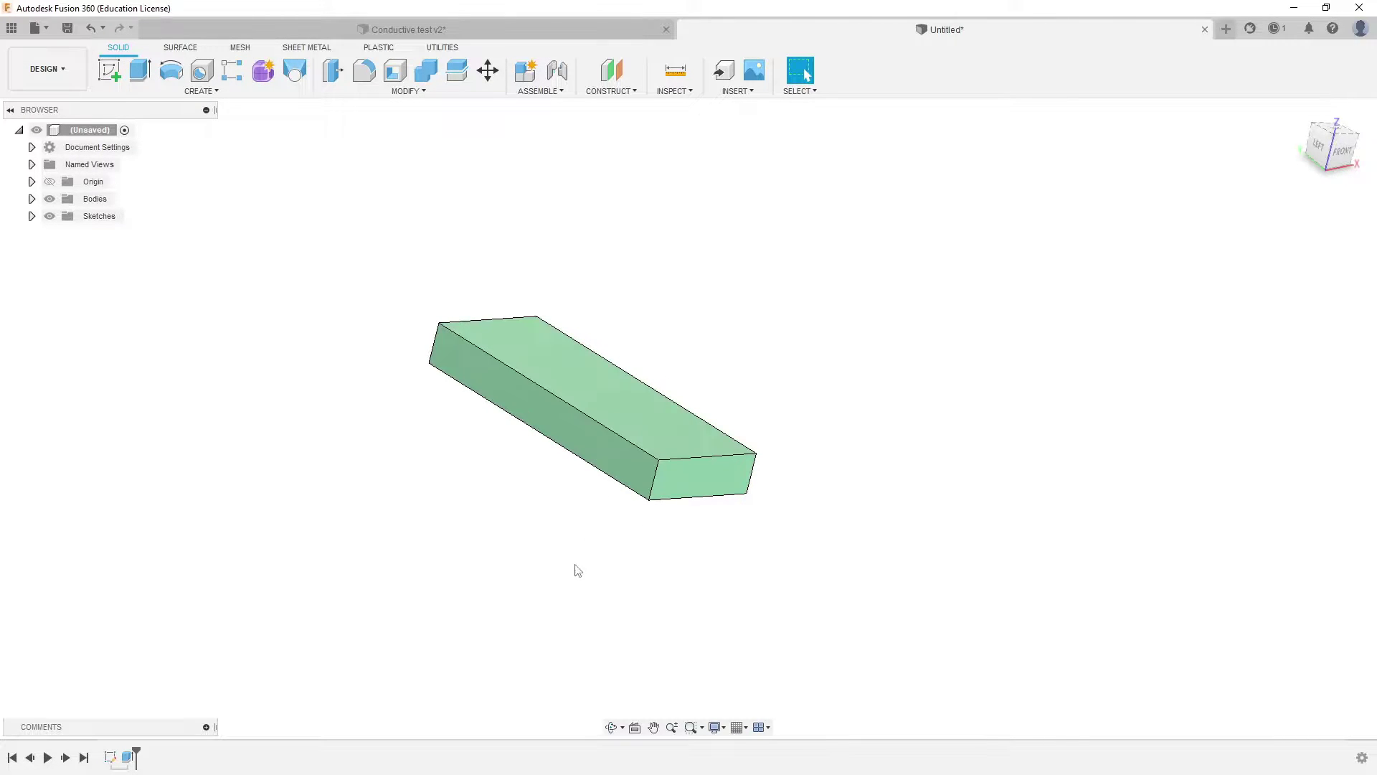
{"action": "middle_click_drag", "start_coordinate": [572, 569], "coordinate": [571, 520], "text": "shift"}
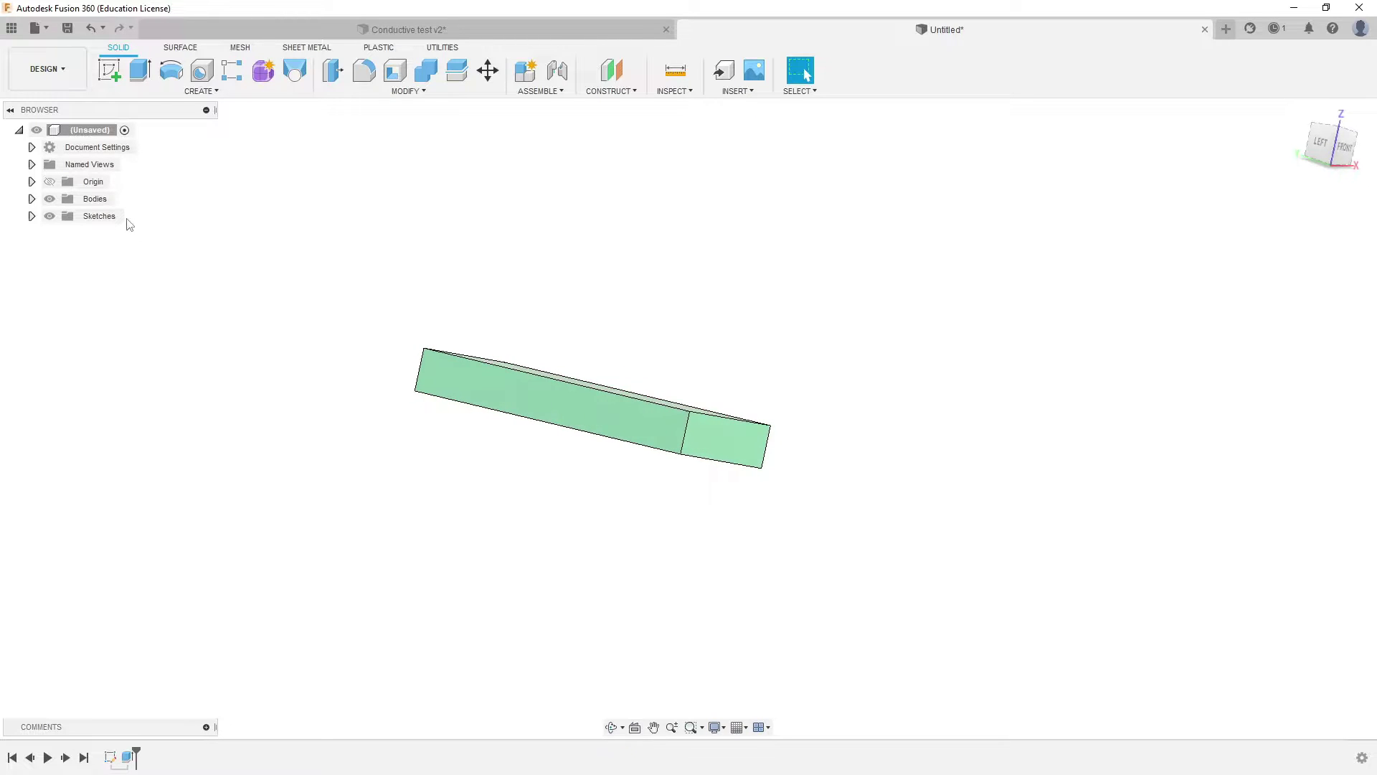
{"action": "left_click", "coordinate": [50, 182]}
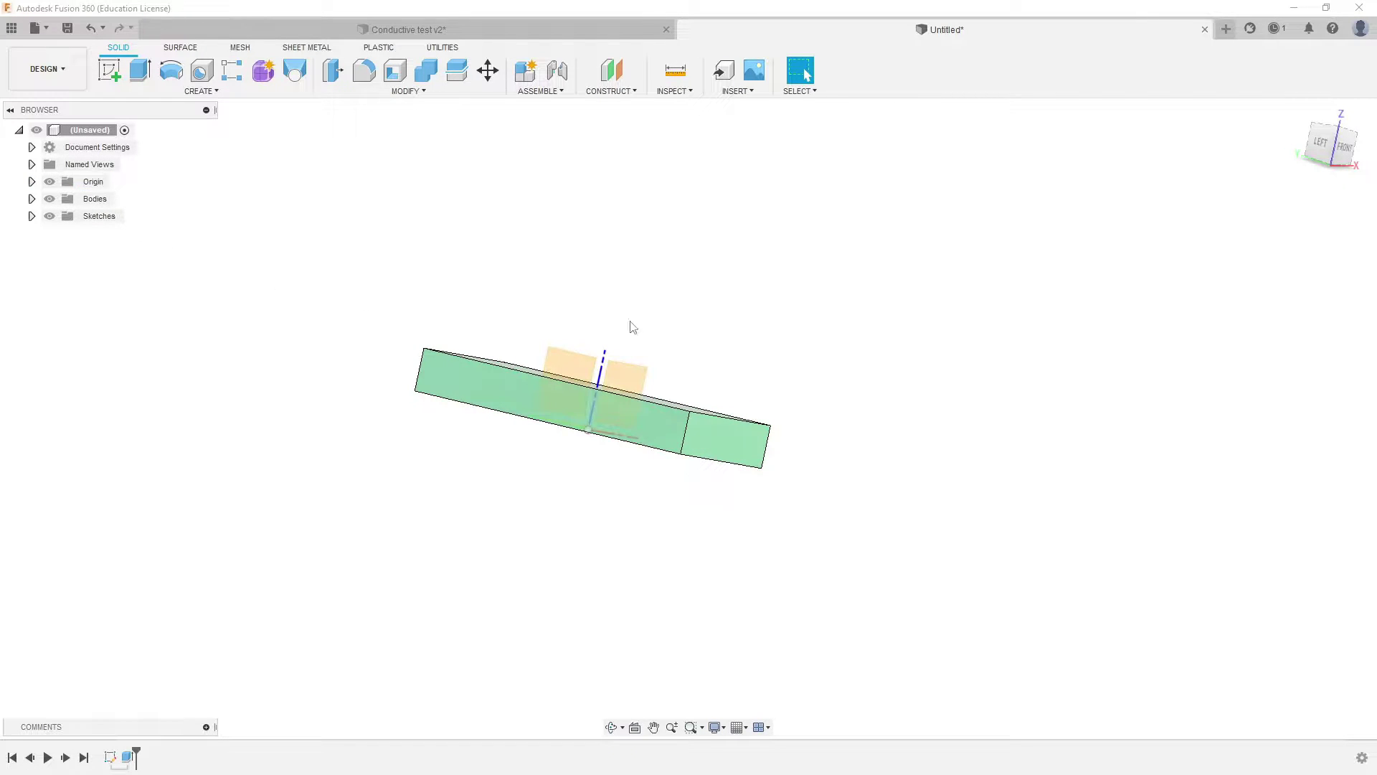
{"action": "middle_click_drag", "start_coordinate": [590, 357], "coordinate": [563, 376], "text": "shift"}
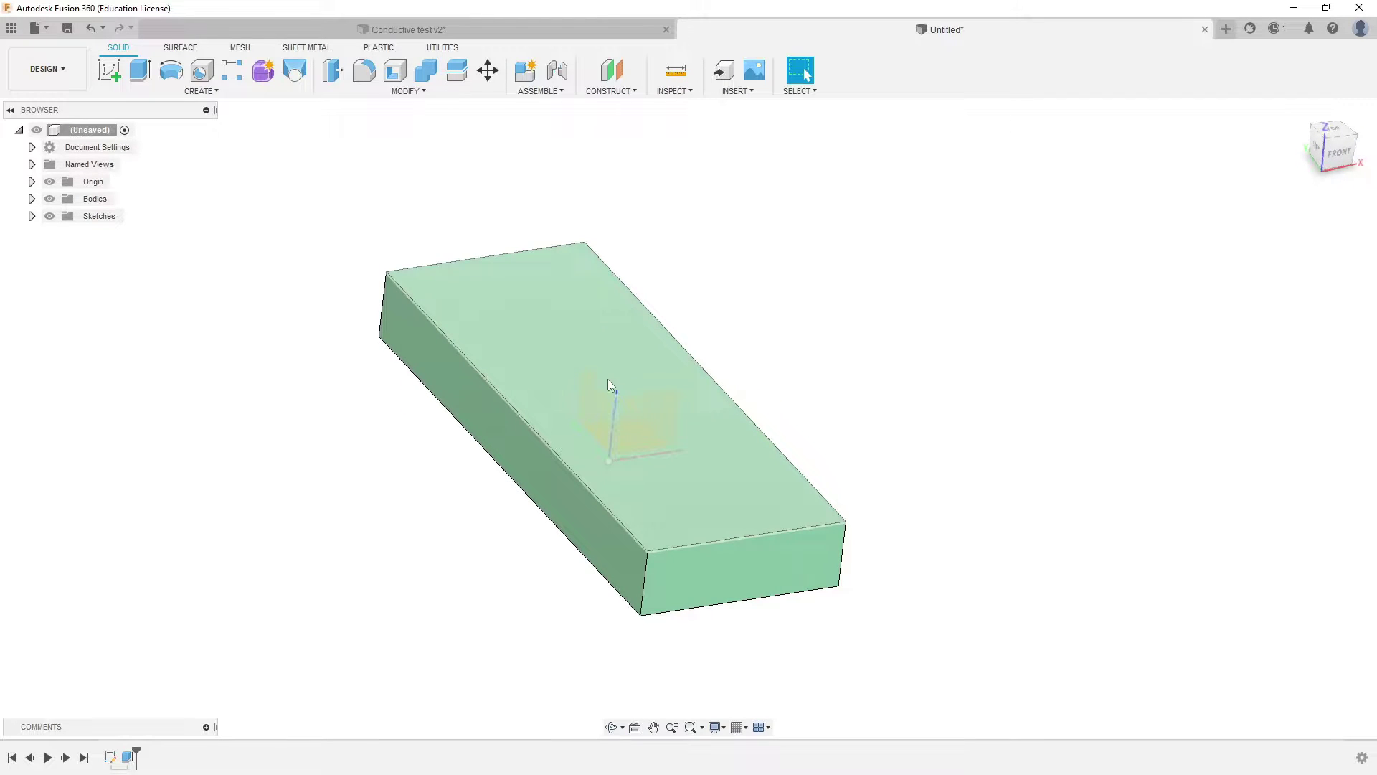
{"action": "middle_click_drag", "start_coordinate": [702, 402], "coordinate": [678, 373], "text": "shift"}
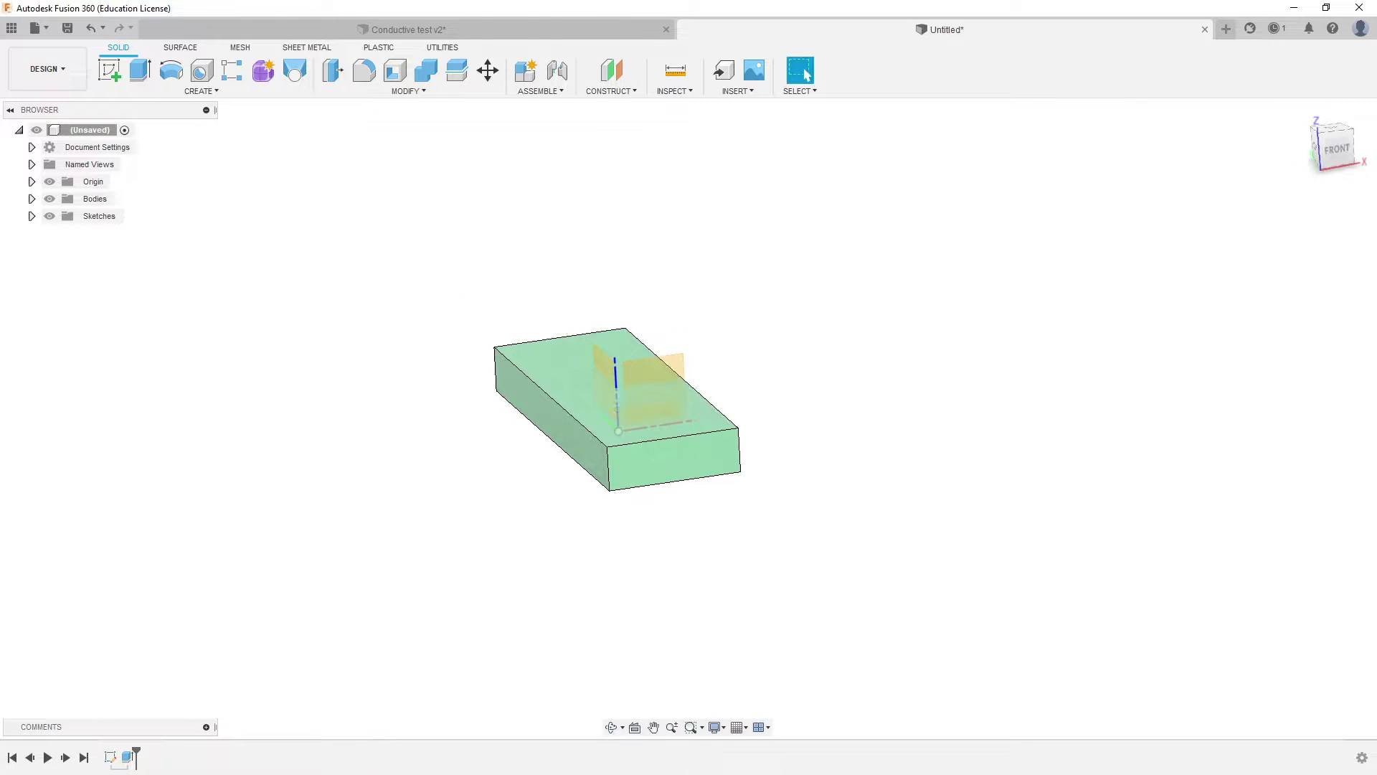
Hide the bodies so that only the origin planes and axes are displayed
{"action": "left_click", "coordinate": [50, 199]}
{"action": "left_click", "coordinate": [50, 200]}
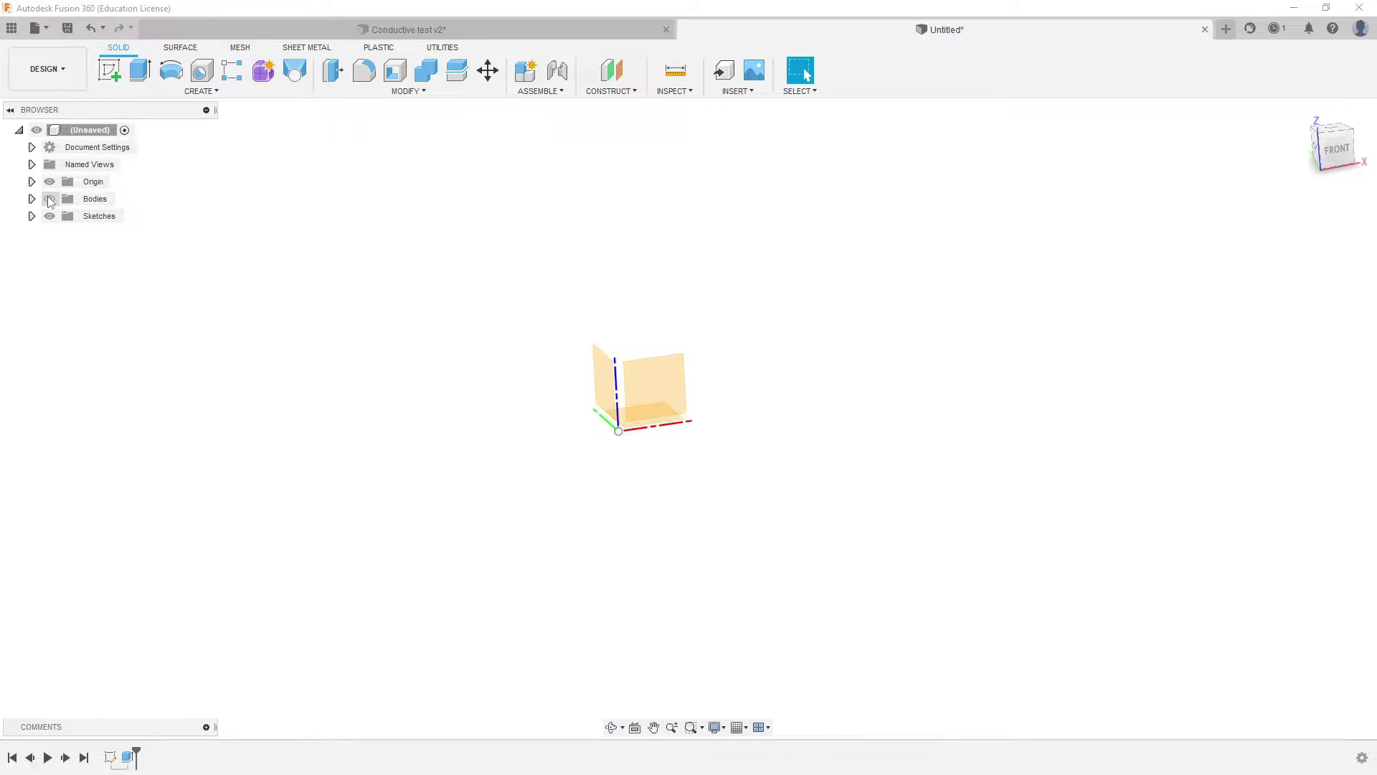
{"action": "mouse_move", "coordinate": [702, 492]}
{"action": "middle_mouse_down", "text": "shift"}
{"action": "mouse_move", "coordinate": [729, 507]}
{"action": "mouse_move", "coordinate": [721, 481]}
{"action": "middle_mouse_up", "text": "shift"}
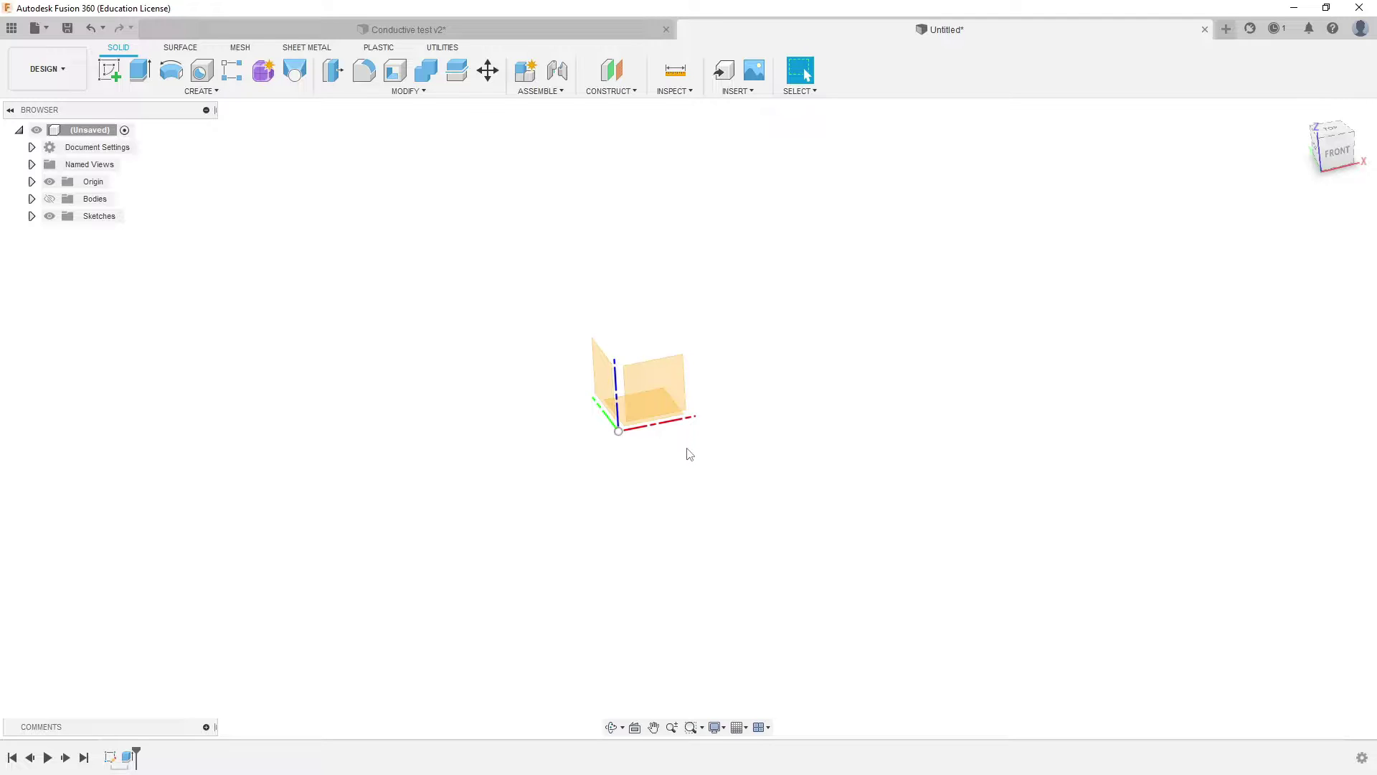
{"action": "middle_click_drag", "start_coordinate": [746, 461], "coordinate": [704, 533], "text": "shift"}
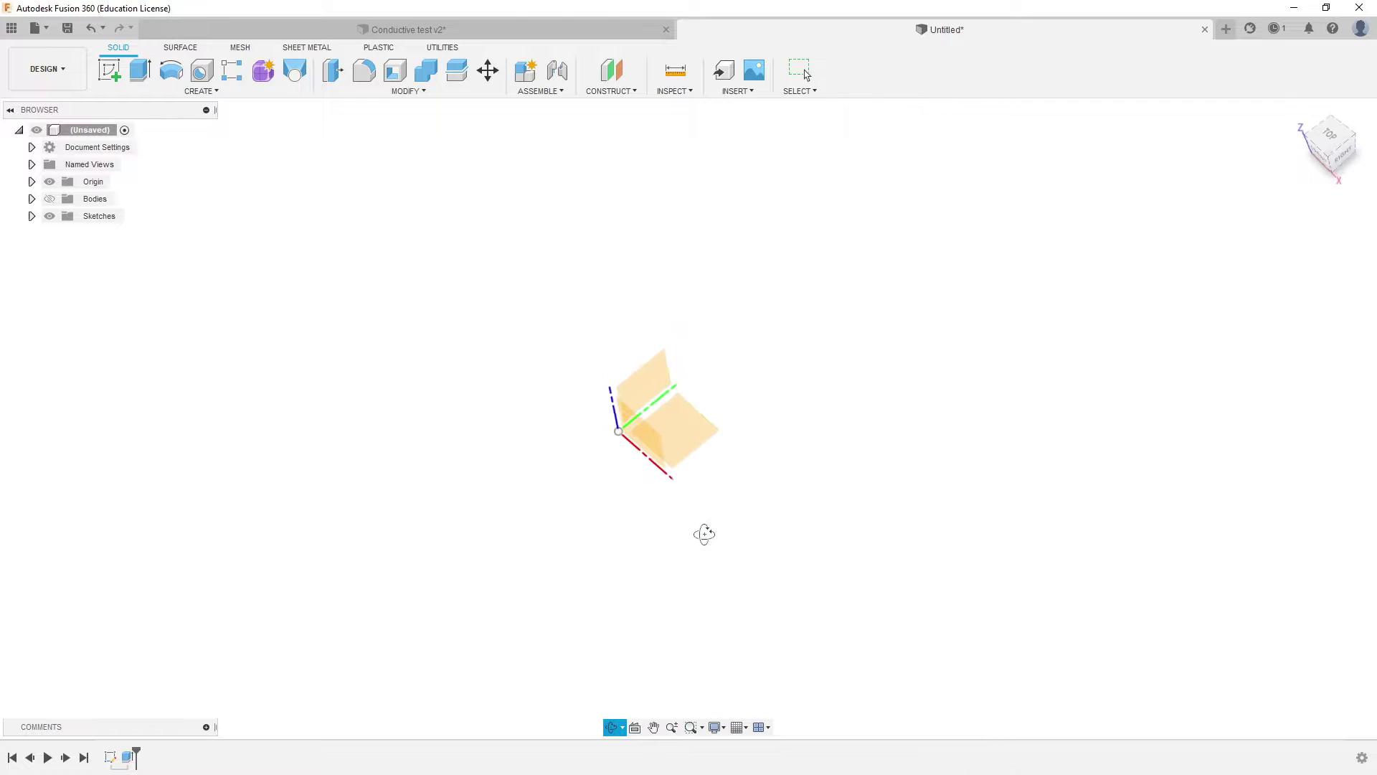
Expand the origin folder and select the XY, XZ and YZ planes in turn to examine their orientation
{"action": "left_click", "coordinate": [686, 420]}
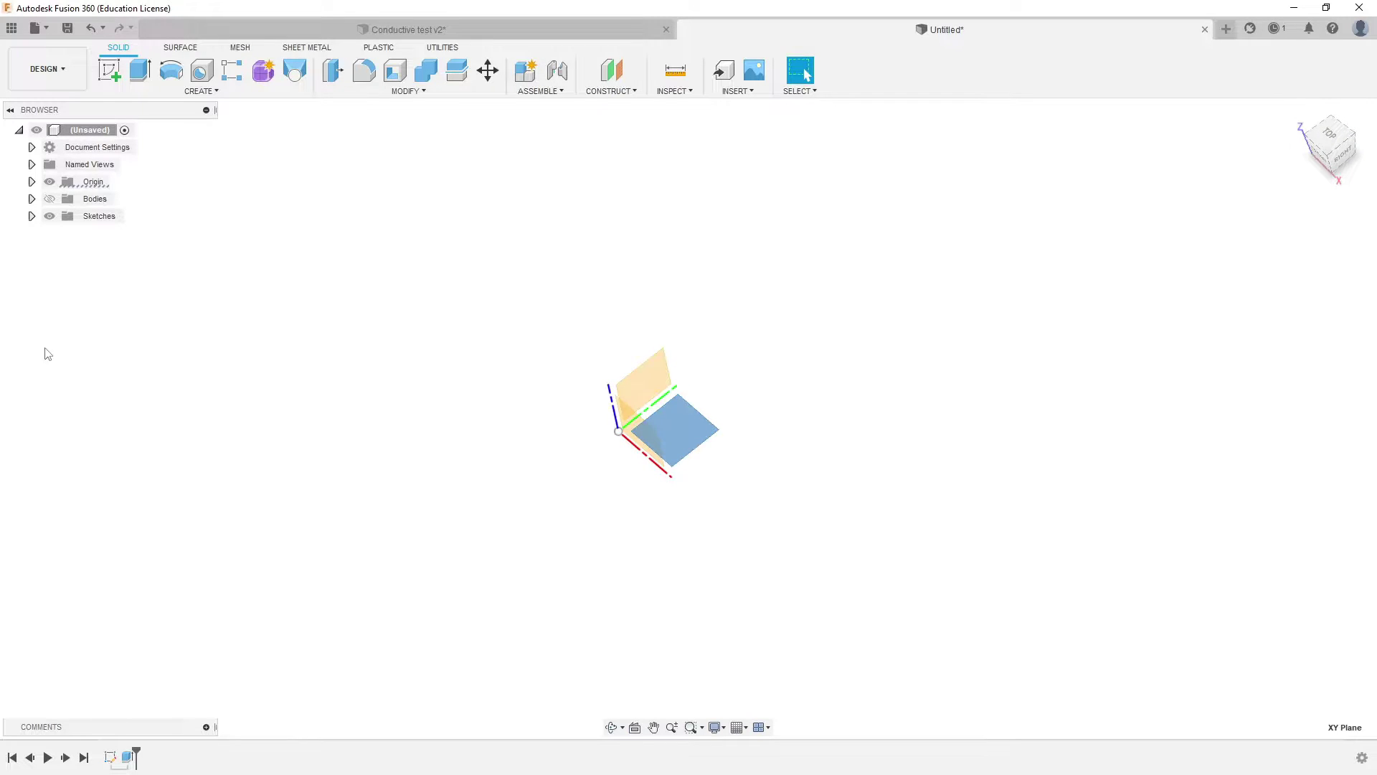
{"action": "left_click", "coordinate": [32, 181]}
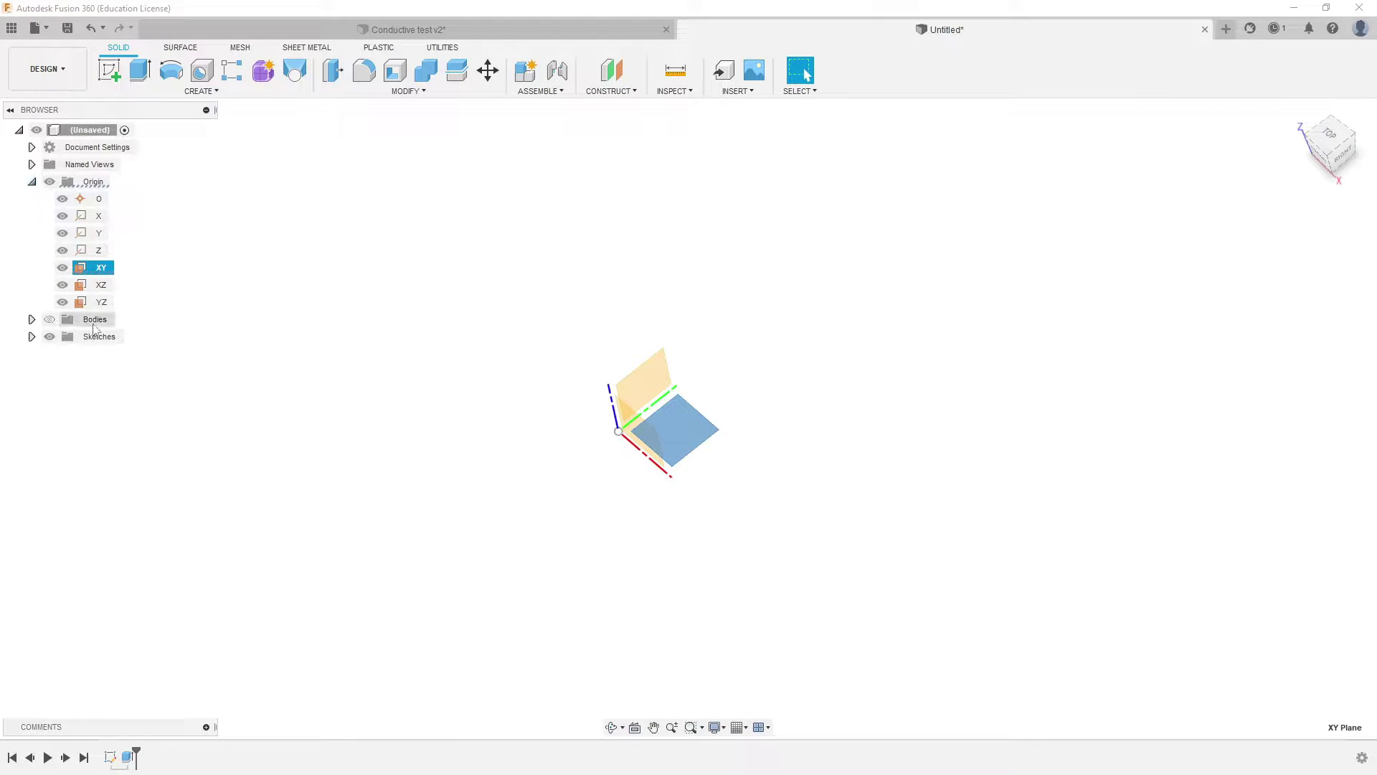
{"action": "middle_click_drag", "start_coordinate": [377, 457], "coordinate": [531, 502], "text": "shift"}
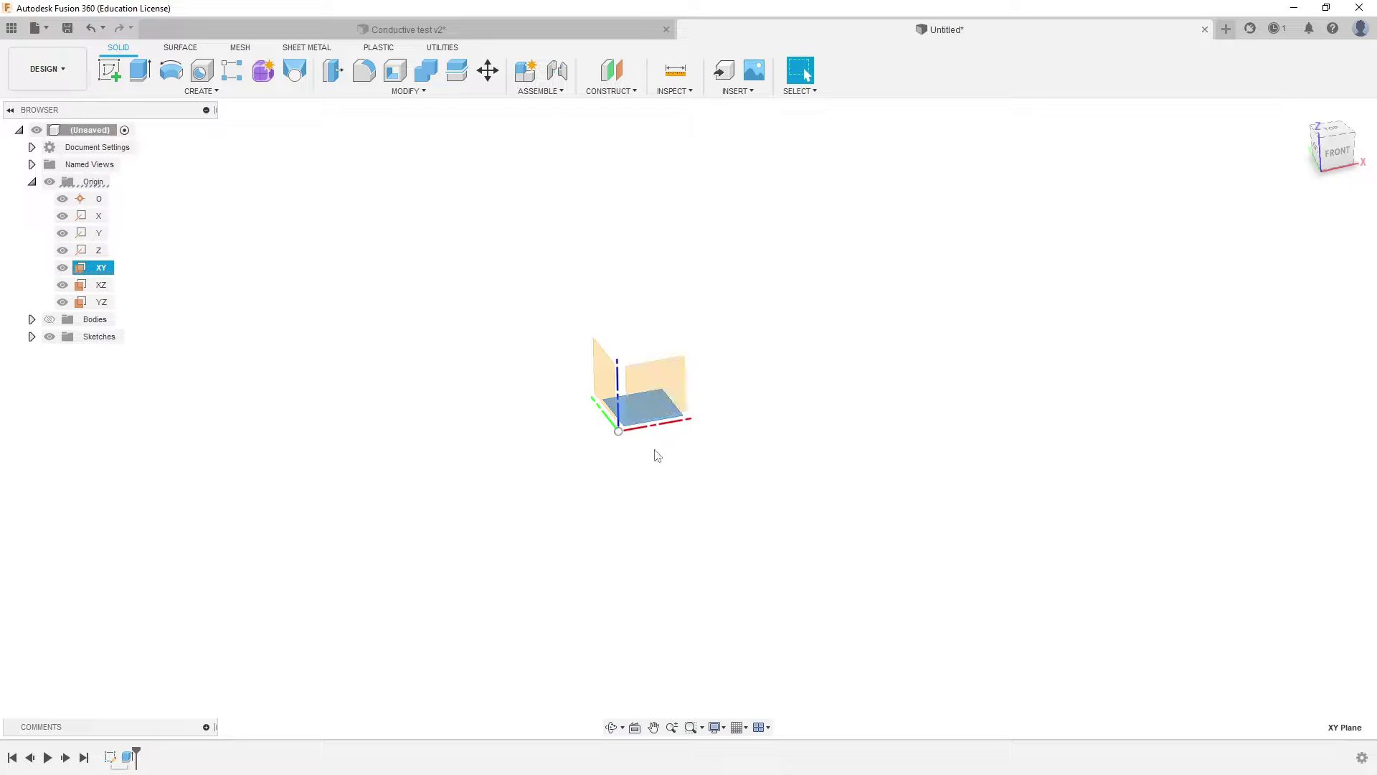
{"action": "middle_click_drag", "start_coordinate": [595, 504], "coordinate": [623, 466], "text": "shift"}
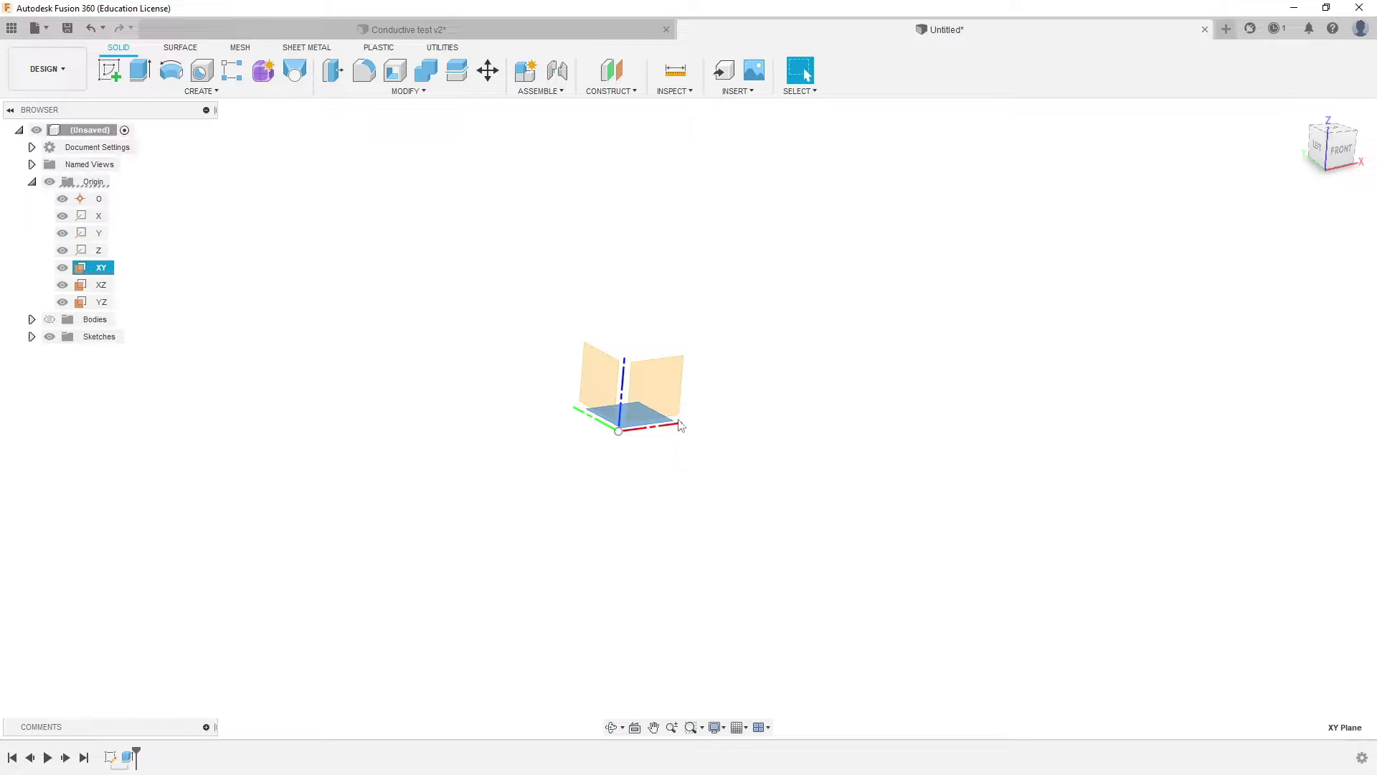
{"action": "left_click", "coordinate": [664, 385]}
{"action": "middle_click_drag", "start_coordinate": [762, 538], "coordinate": [757, 495], "text": "shift"}
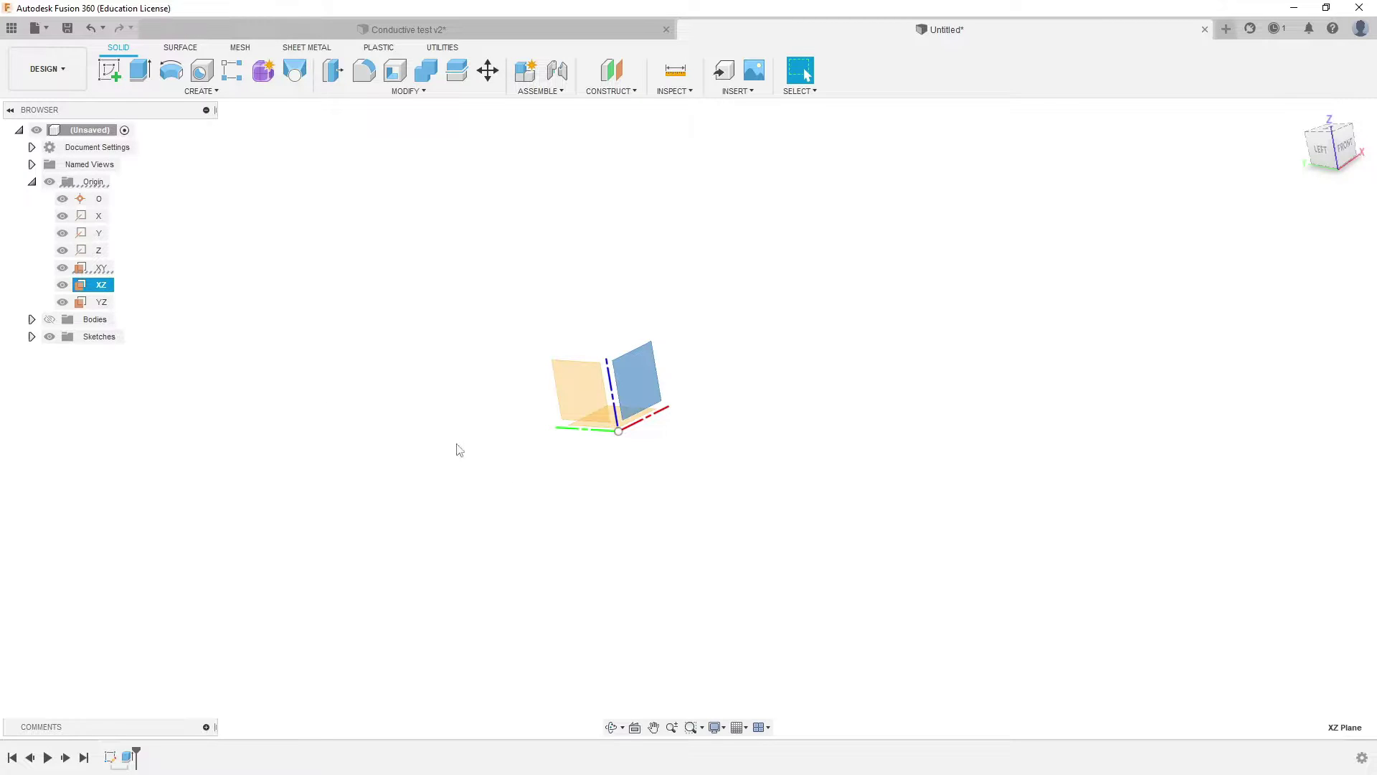
{"action": "left_click", "coordinate": [579, 390], "text": "ctrl"}
{"action": "left_click", "coordinate": [579, 389]}
{"action": "middle_click_drag", "start_coordinate": [473, 459], "coordinate": [403, 479], "text": "shift"}
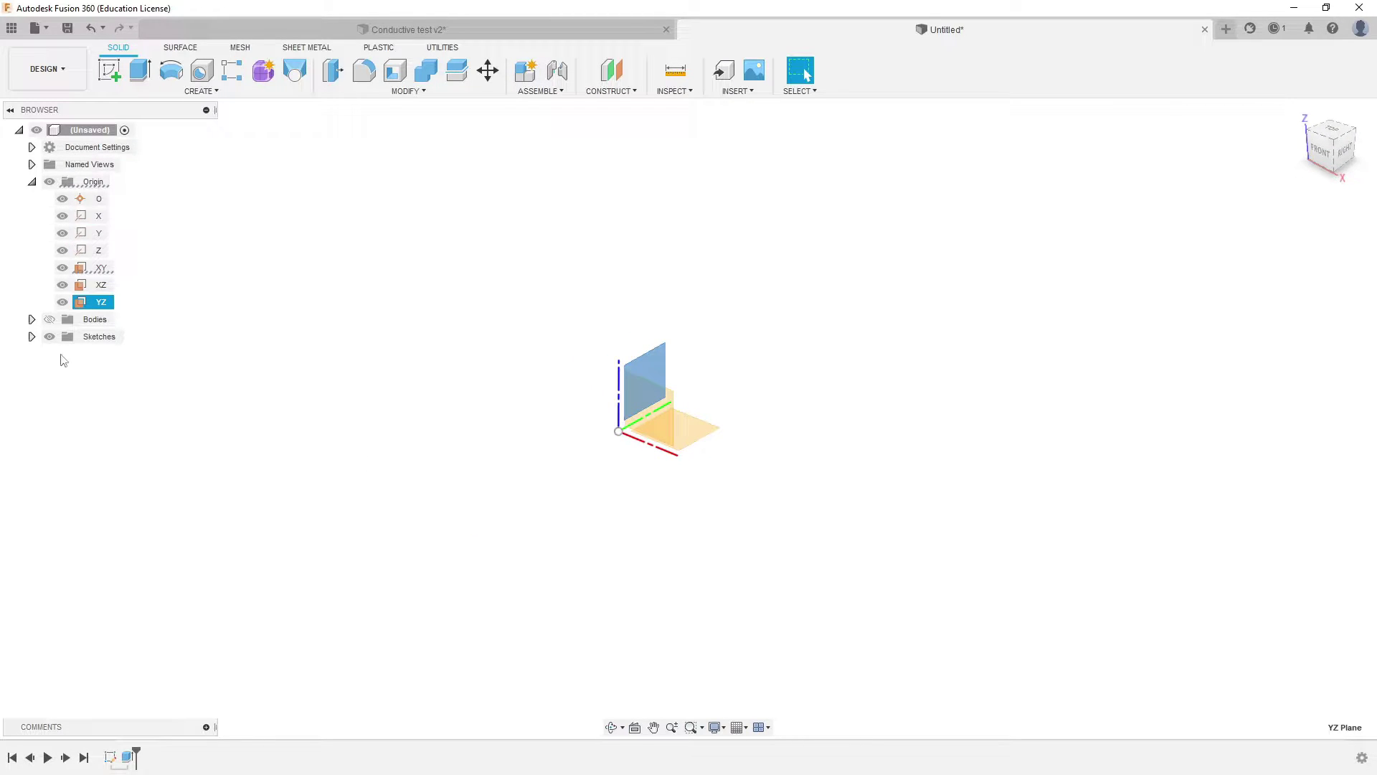
Restore the visibility of the bodies so the block is displayed with the origin planes
{"action": "left_click", "coordinate": [50, 319]}
{"action": "middle_click_drag", "start_coordinate": [678, 534], "coordinate": [738, 495], "text": "shift"}
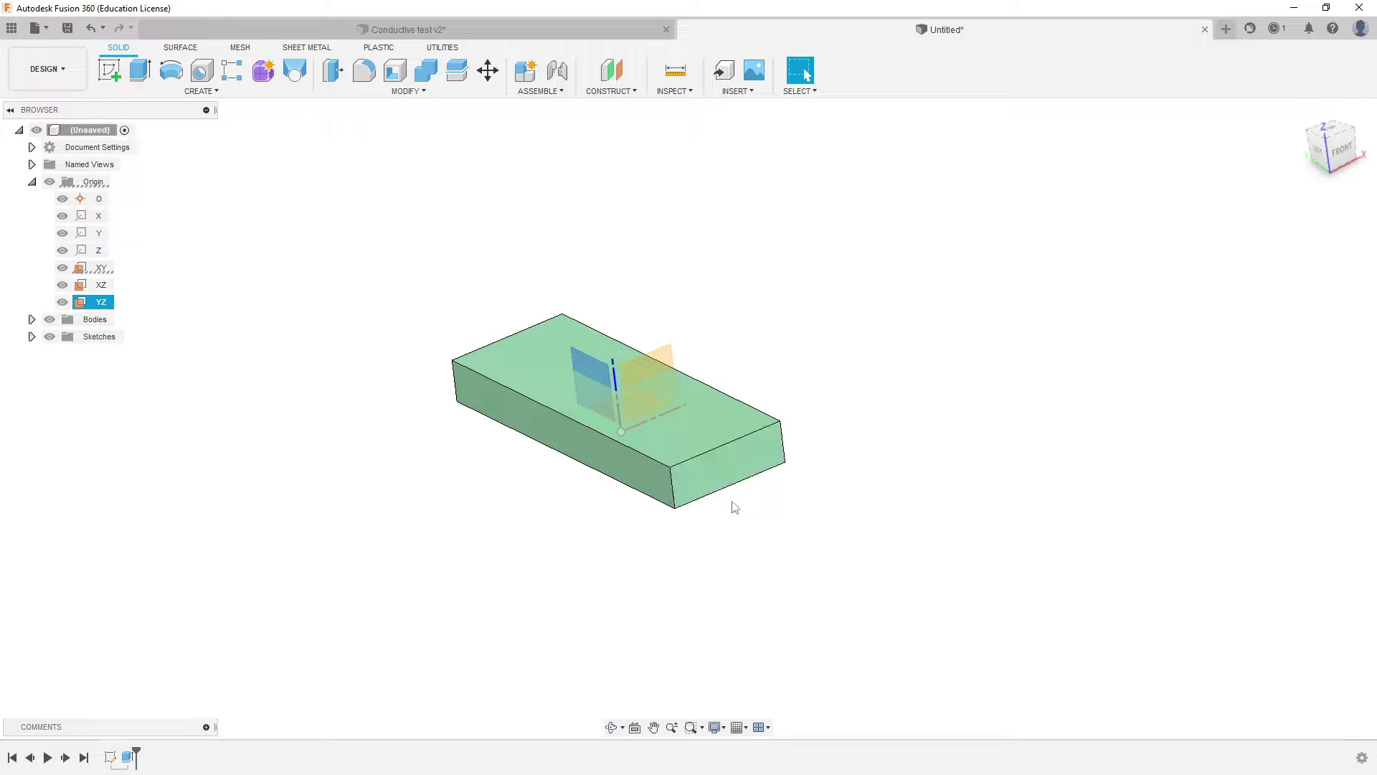
{"action": "middle_click_drag", "start_coordinate": [731, 511], "coordinate": [768, 538], "text": "shift"}
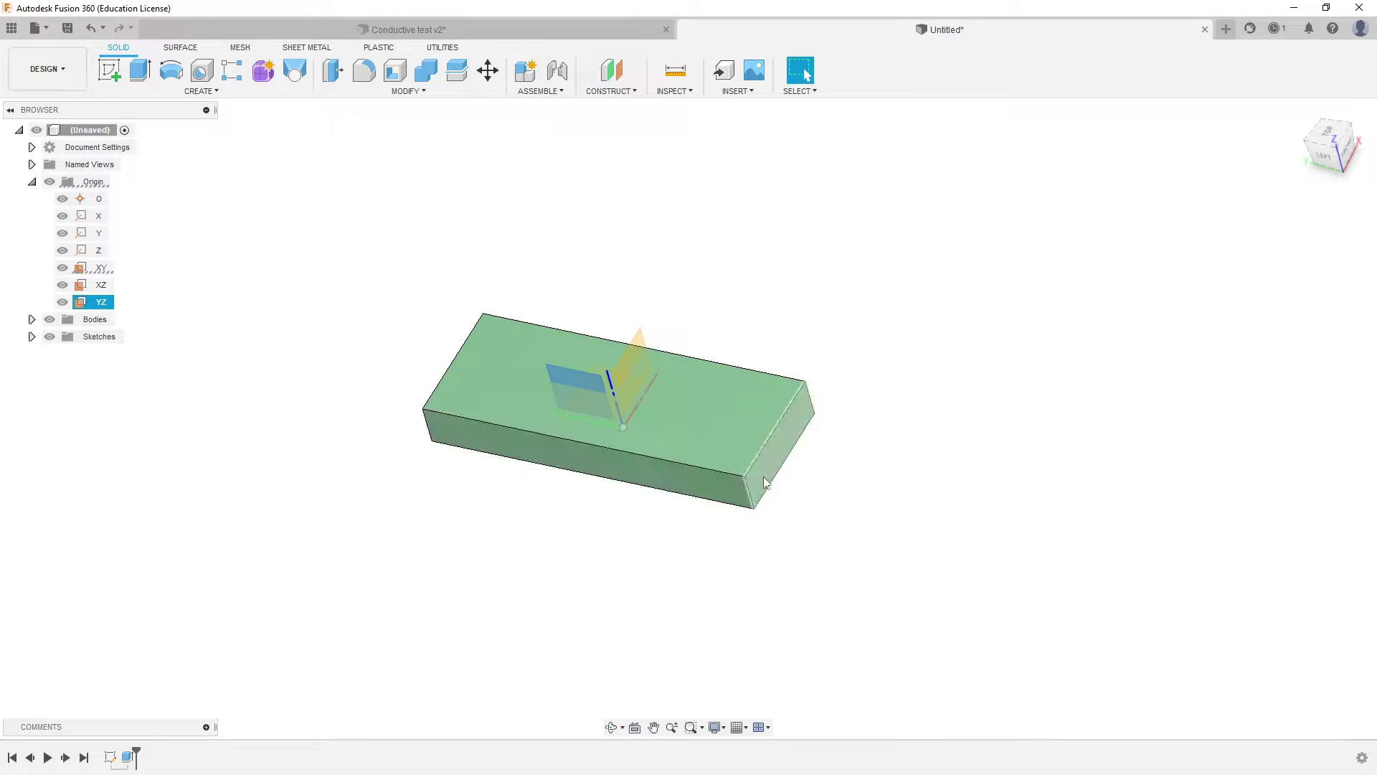
{"action": "middle_click_drag", "start_coordinate": [763, 467], "coordinate": [803, 522], "text": "shift"}
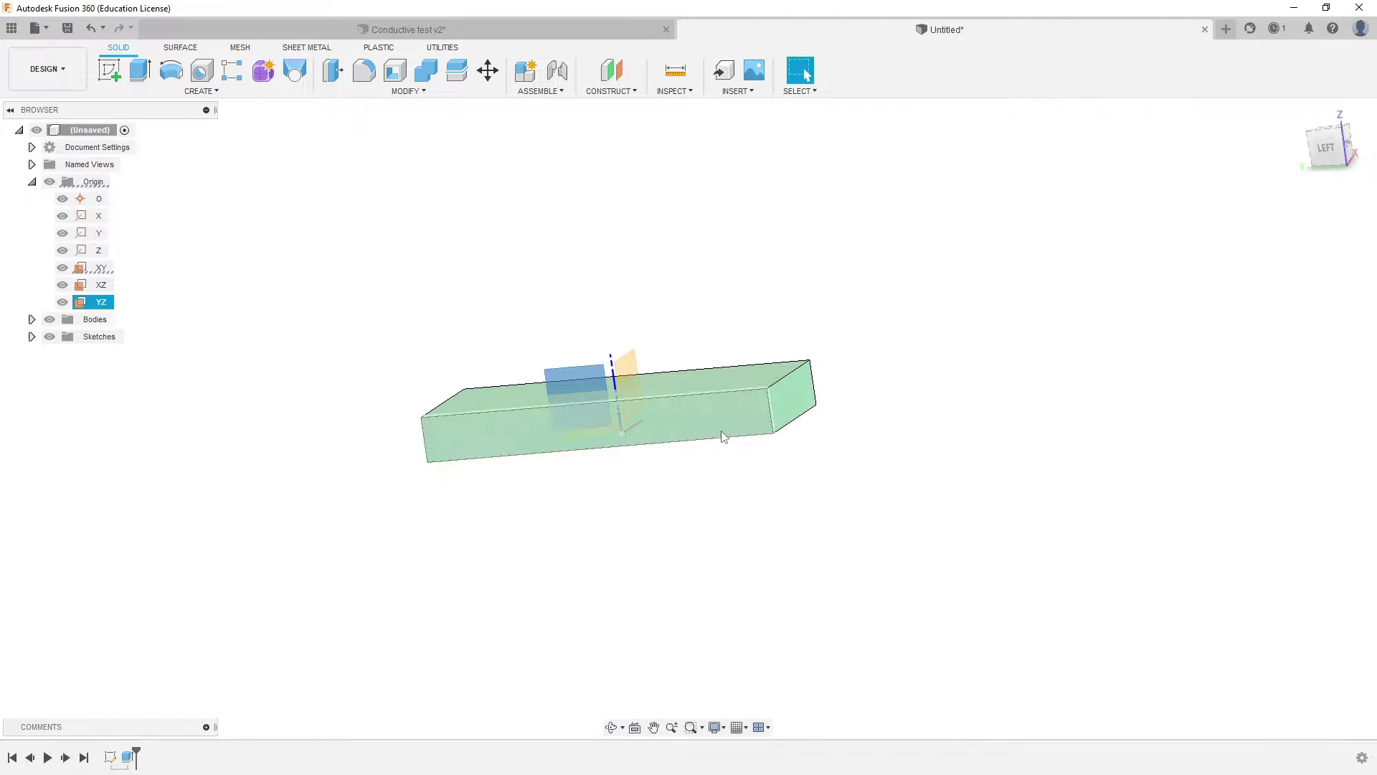
{"action": "left_click", "coordinate": [495, 438]}
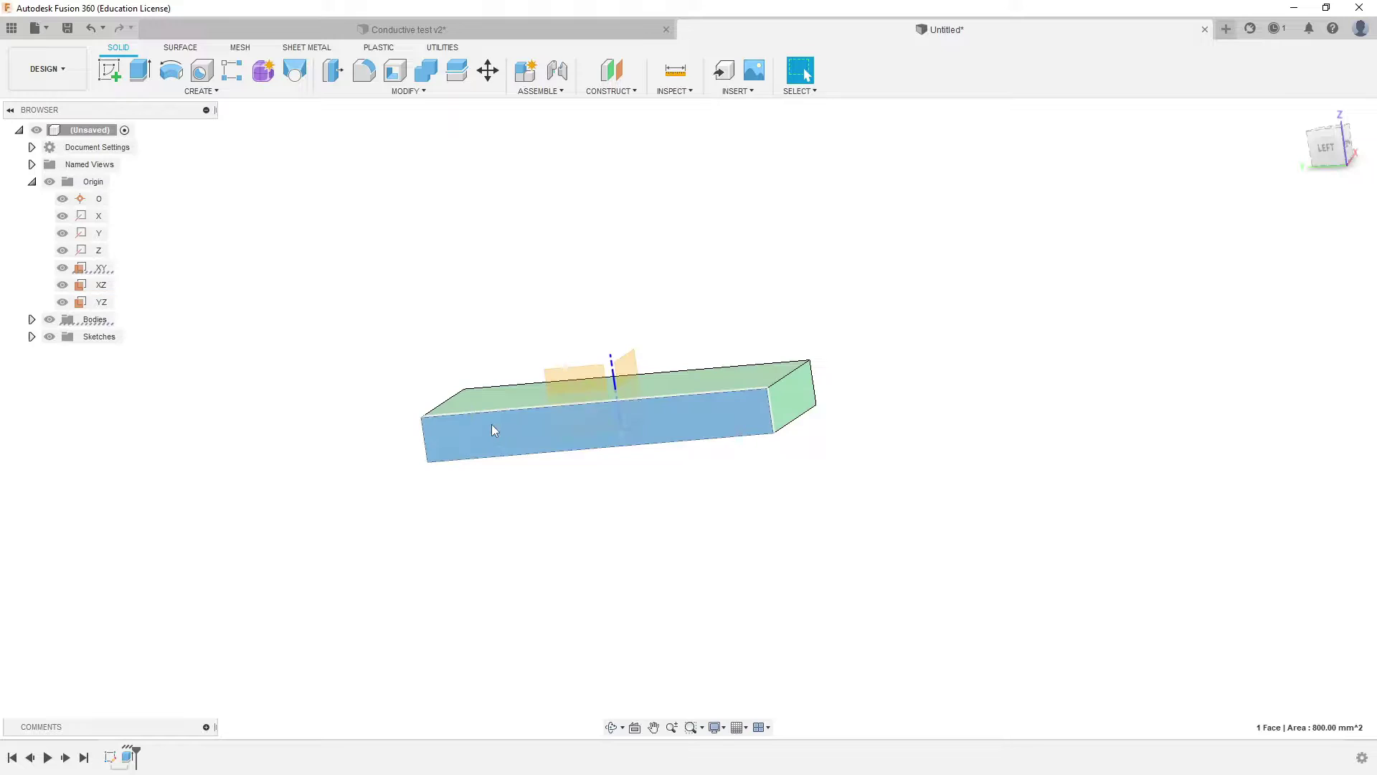
{"action": "middle_click_drag", "start_coordinate": [289, 292], "coordinate": [725, 295], "text": "shift"}
{"action": "middle_click_drag", "start_coordinate": [801, 385], "coordinate": [641, 402], "text": "shift"}
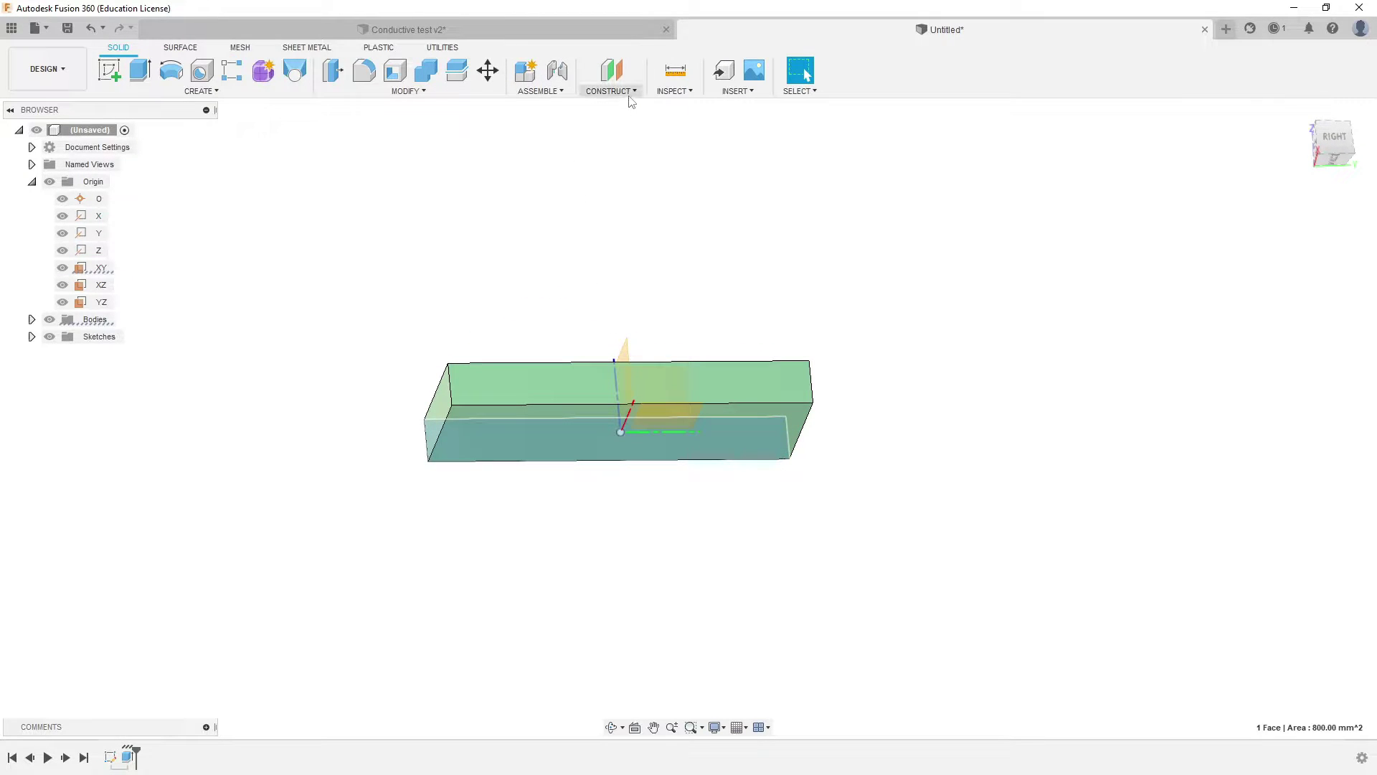
{"action": "left_click", "coordinate": [610, 91]}
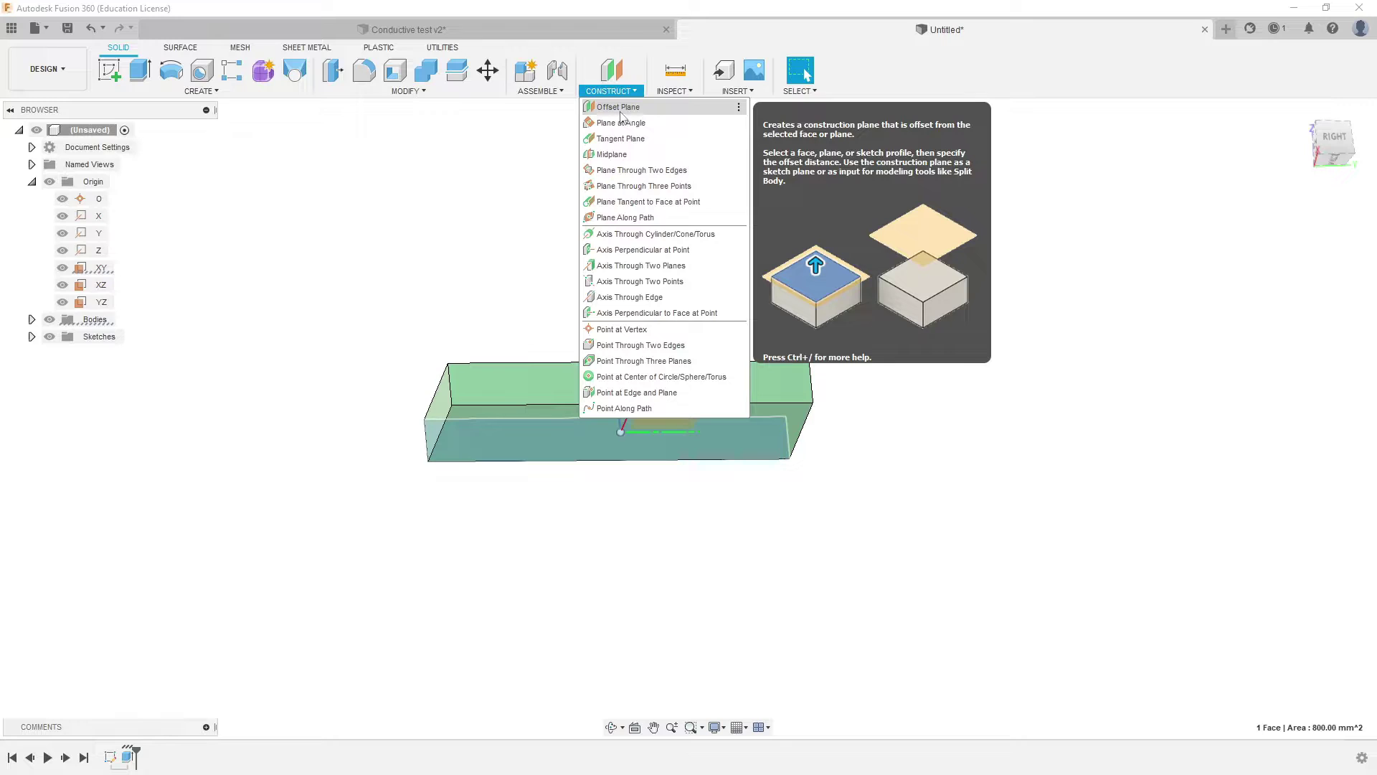
{"action": "left_click", "coordinate": [617, 107]}
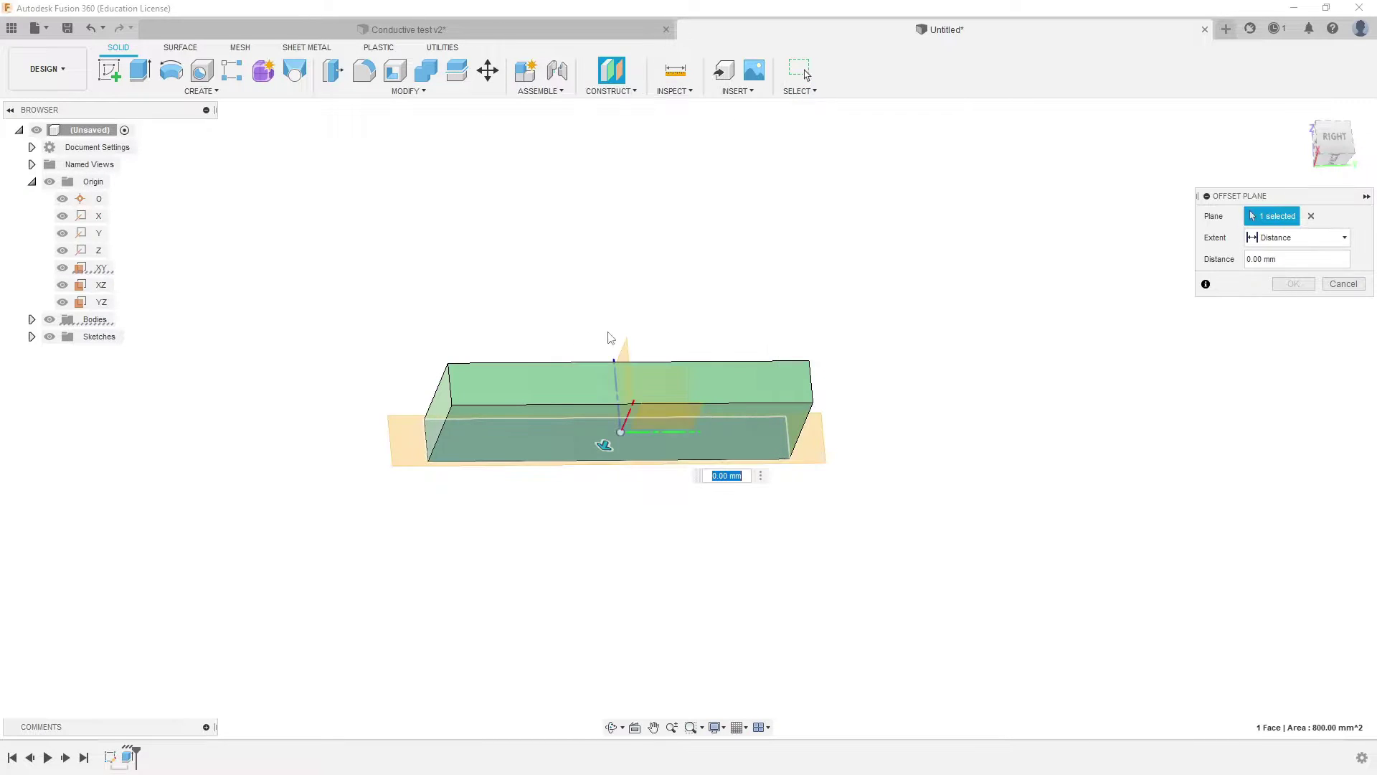
{"action": "middle_click_drag", "start_coordinate": [681, 549], "coordinate": [825, 574], "text": "shift"}
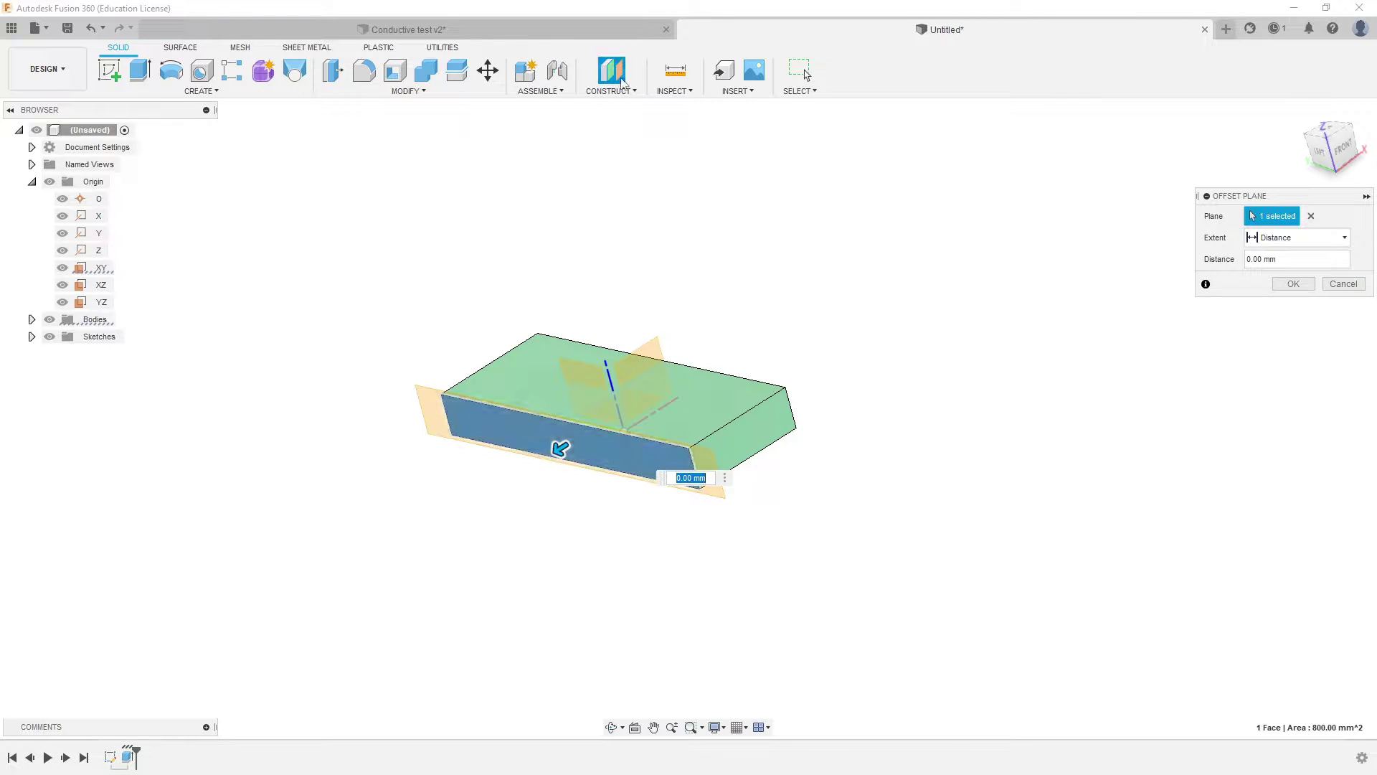
{"action": "left_click_drag", "start_coordinate": [560, 449], "coordinate": [489, 493]}
{"action": "middle_click_drag", "start_coordinate": [592, 470], "coordinate": [715, 493], "text": "shift"}
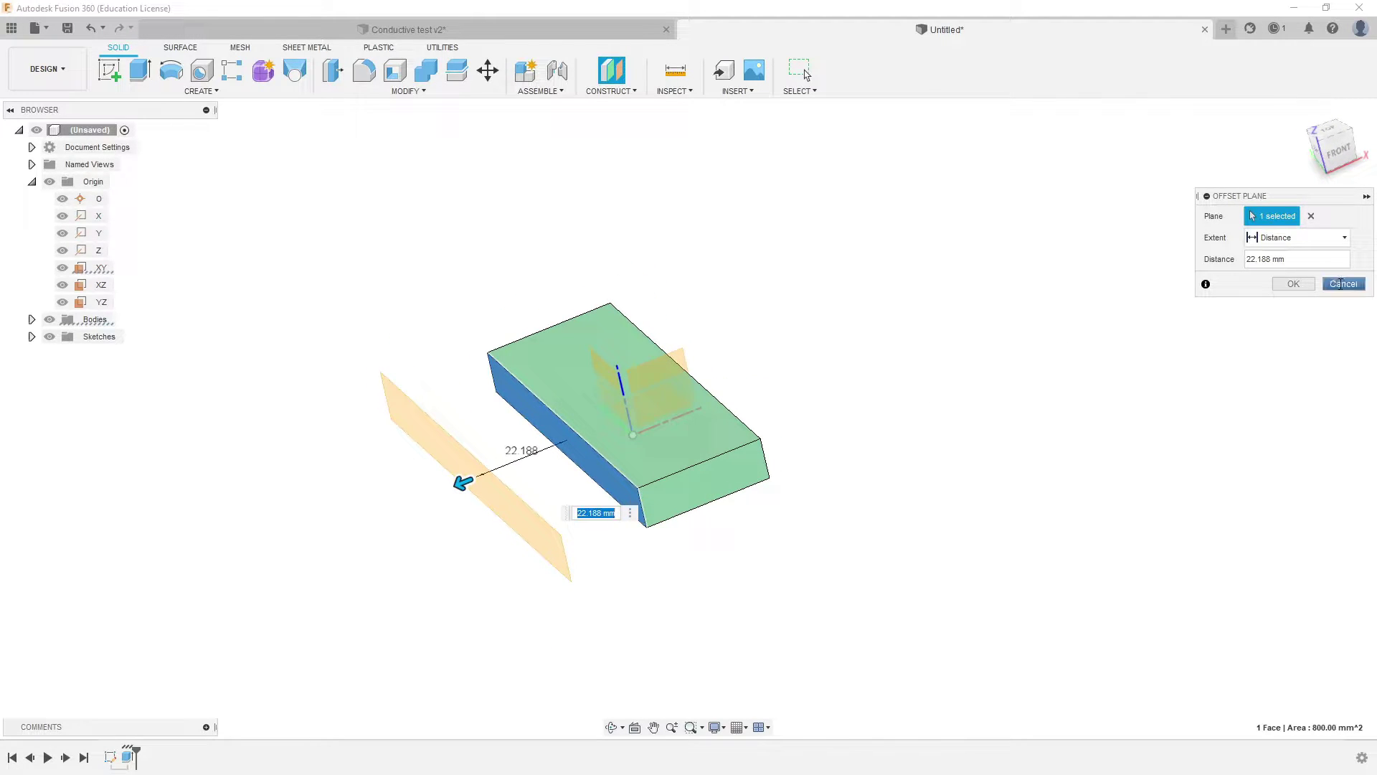
{"action": "left_click", "coordinate": [1341, 284]}
Create a construction plane offset 5 mm upward from the origin XY plane, inside the block
{"action": "middle_click_drag", "start_coordinate": [867, 360], "coordinate": [958, 305], "text": "shift"}
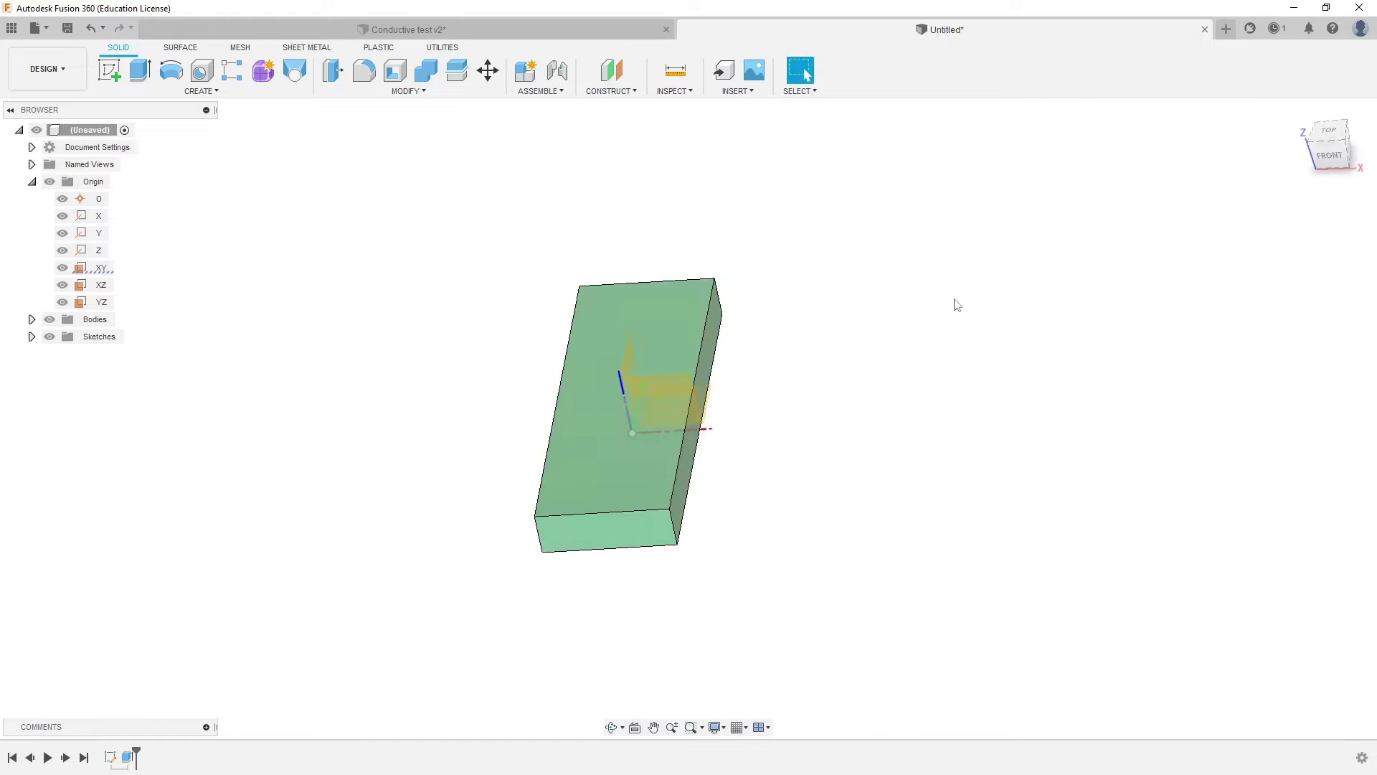
{"action": "left_click", "coordinate": [615, 70]}
{"action": "middle_click_drag", "start_coordinate": [833, 532], "coordinate": [724, 461], "text": "shift"}
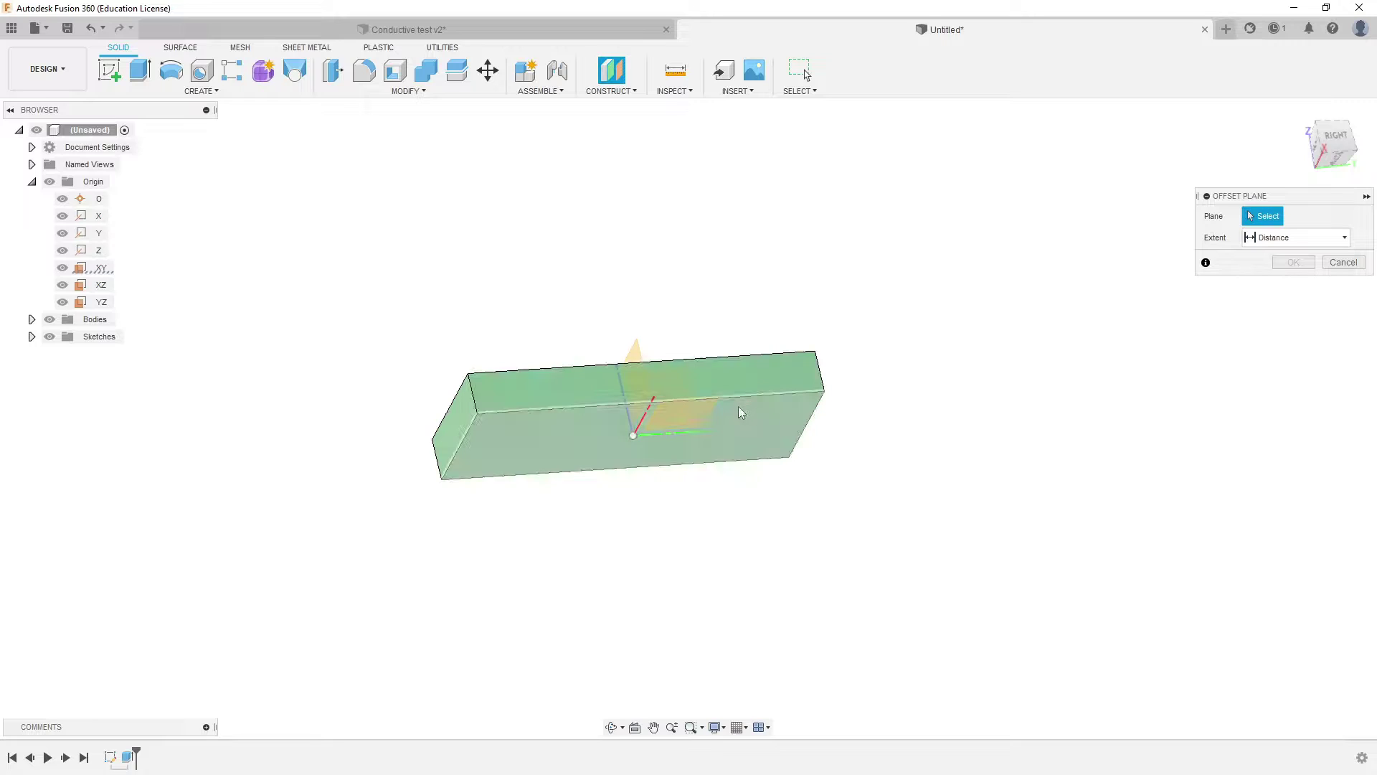
{"action": "middle_click_drag", "start_coordinate": [726, 386], "coordinate": [806, 439], "text": "shift"}
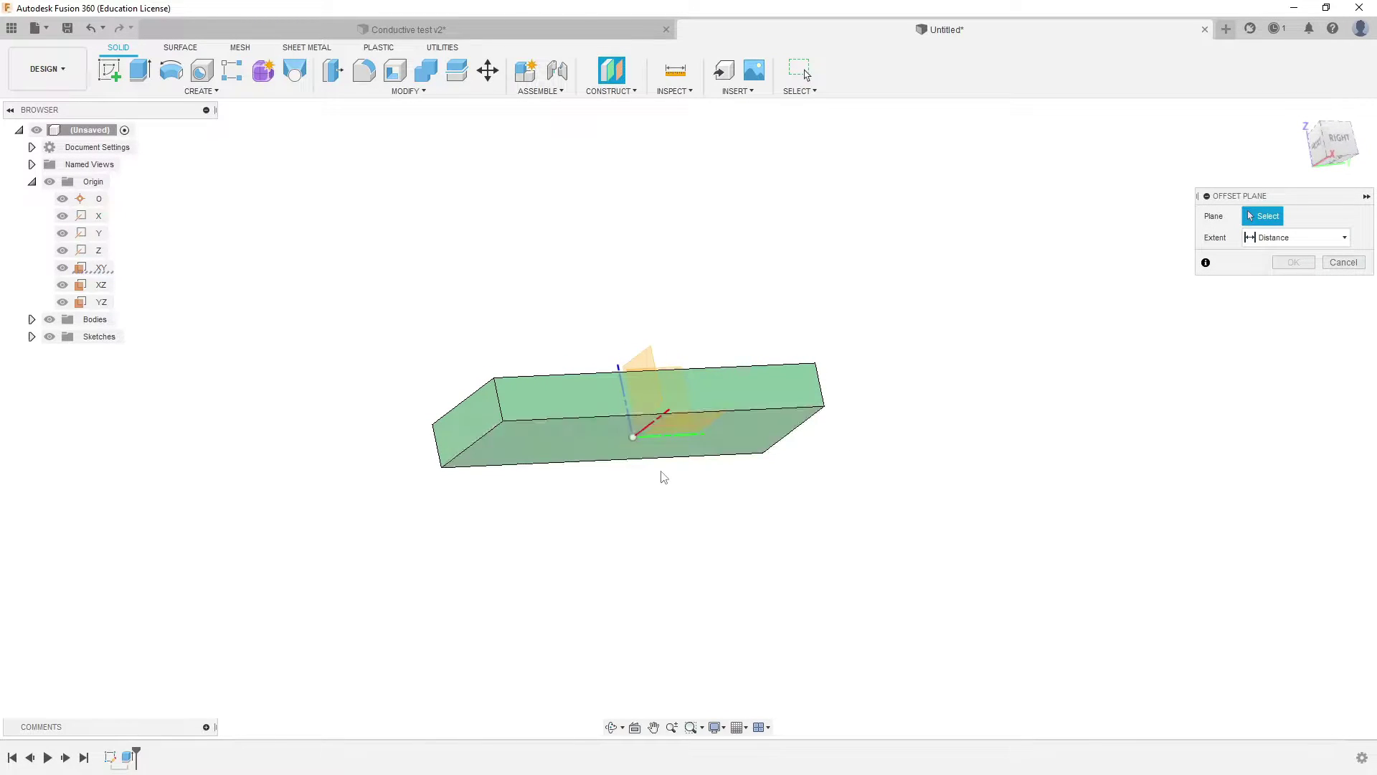
{"action": "middle_click_drag", "start_coordinate": [694, 448], "coordinate": [732, 494], "text": "shift"}
{"action": "middle_click_drag", "start_coordinate": [724, 551], "coordinate": [680, 454], "text": "shift"}
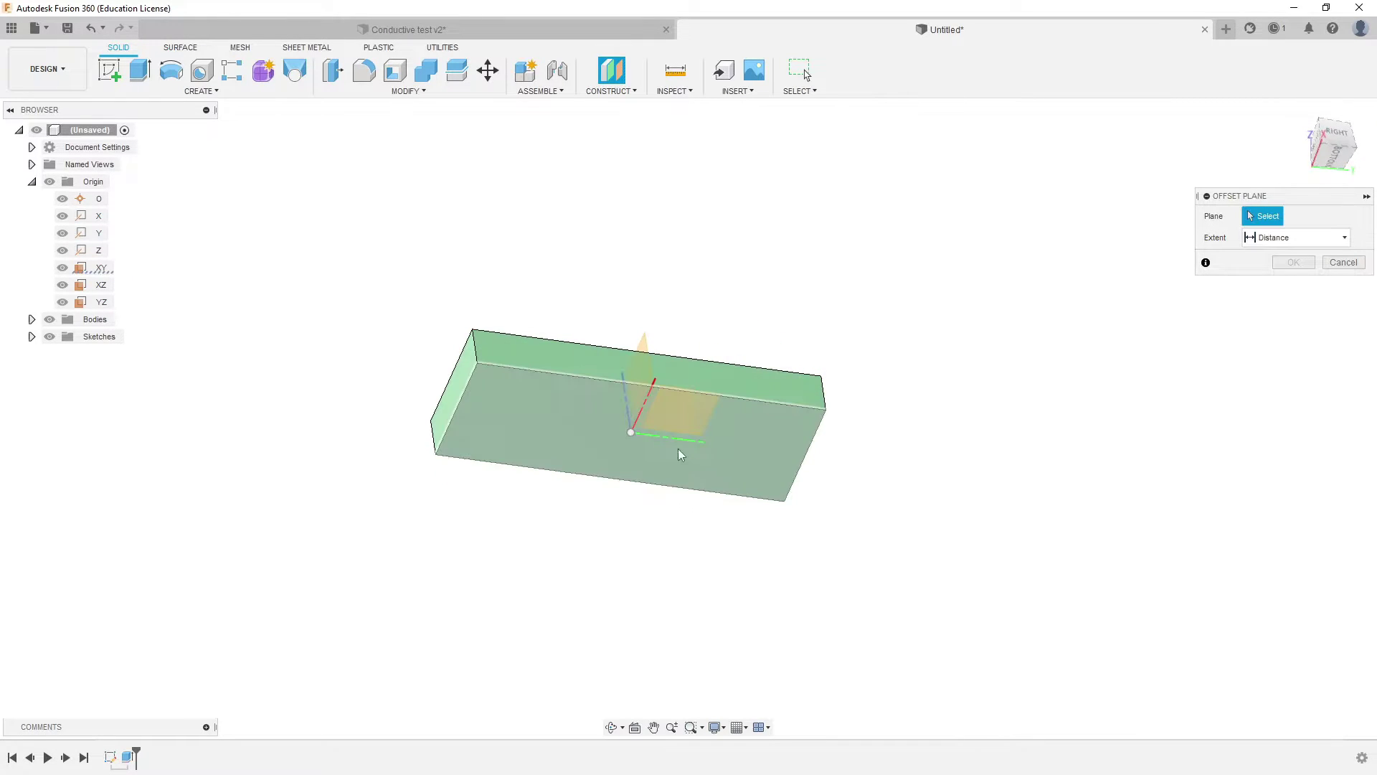
{"action": "left_click", "coordinate": [680, 428]}
{"action": "middle_click_drag", "start_coordinate": [753, 414], "coordinate": [703, 460], "text": "shift"}
{"action": "mouse_move", "coordinate": [687, 417]}
{"action": "left_mouse_down"}
{"action": "mouse_move", "coordinate": [682, 339]}
{"action": "mouse_move", "coordinate": [683, 394]}
{"action": "left_mouse_up"}
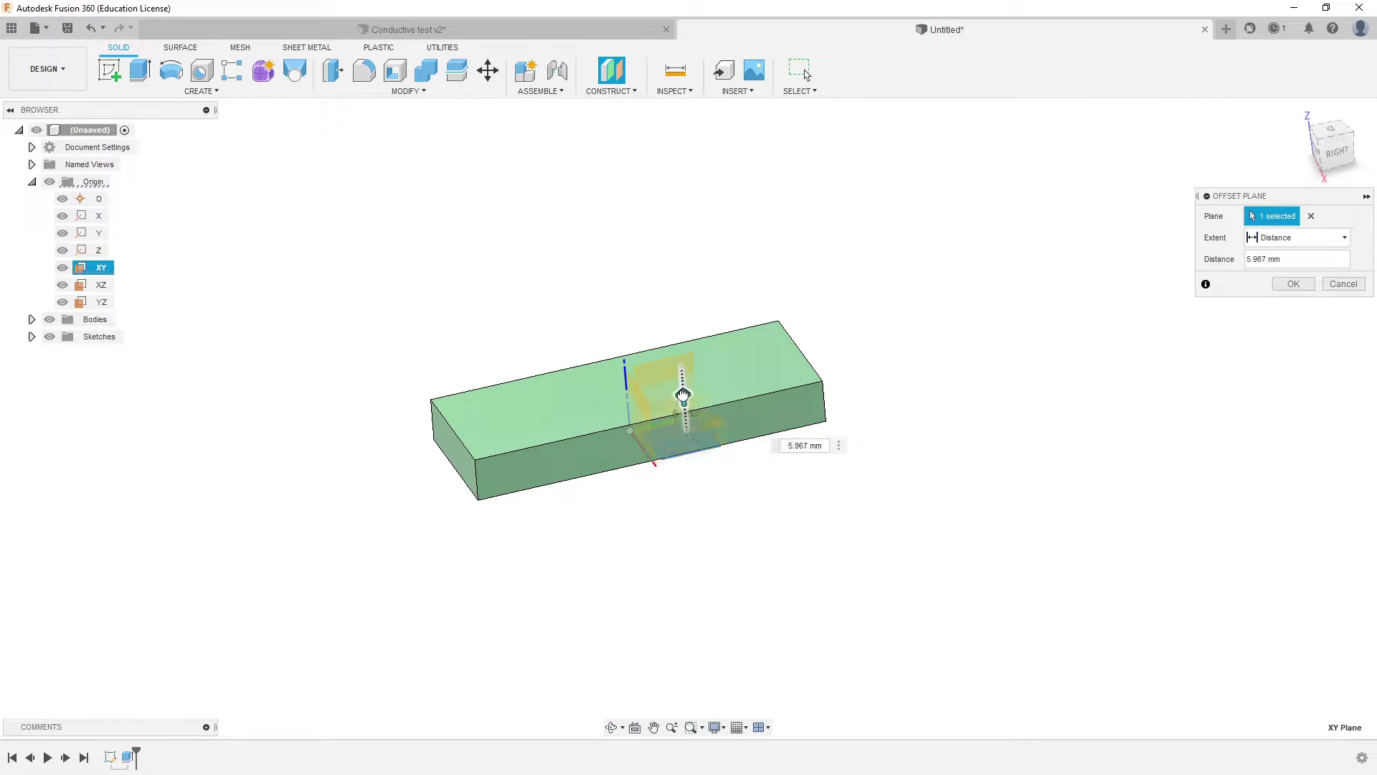
{"action": "middle_click_drag", "start_coordinate": [756, 507], "coordinate": [723, 460], "text": "shift"}
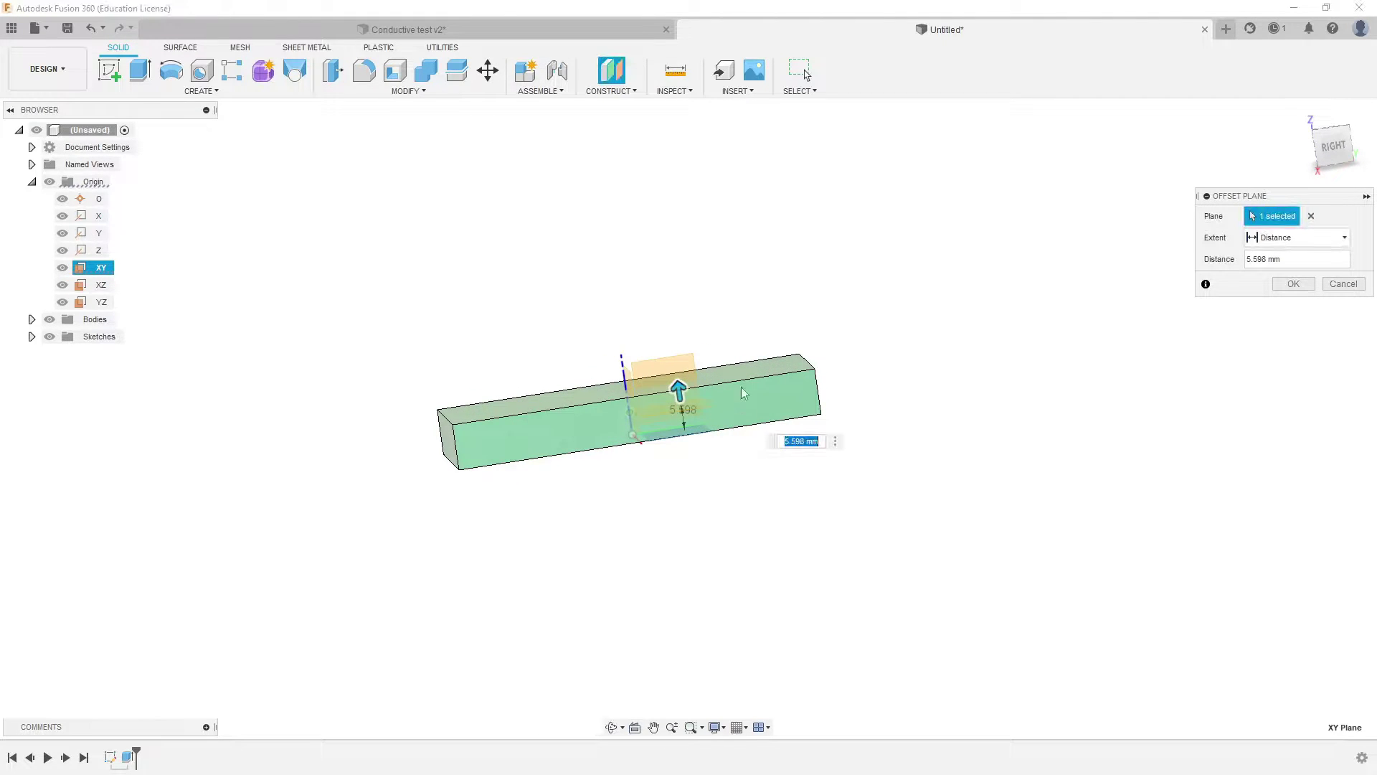
{"action": "left_click", "coordinate": [1292, 262]}
{"action": "type", "text": "5"}
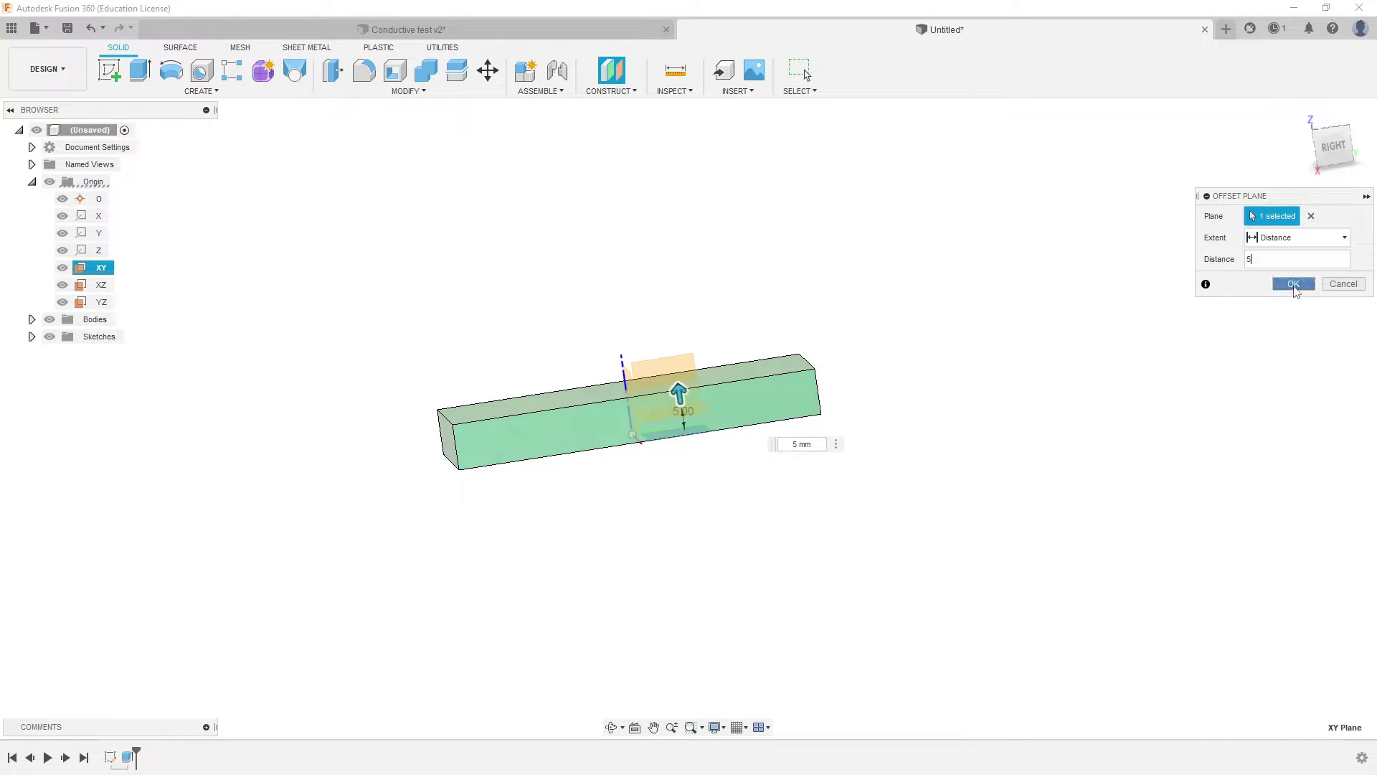
{"action": "left_click", "coordinate": [1293, 284]}
{"action": "middle_click_drag", "start_coordinate": [885, 541], "coordinate": [842, 509], "text": "shift"}
{"action": "key", "text": "Escape"}
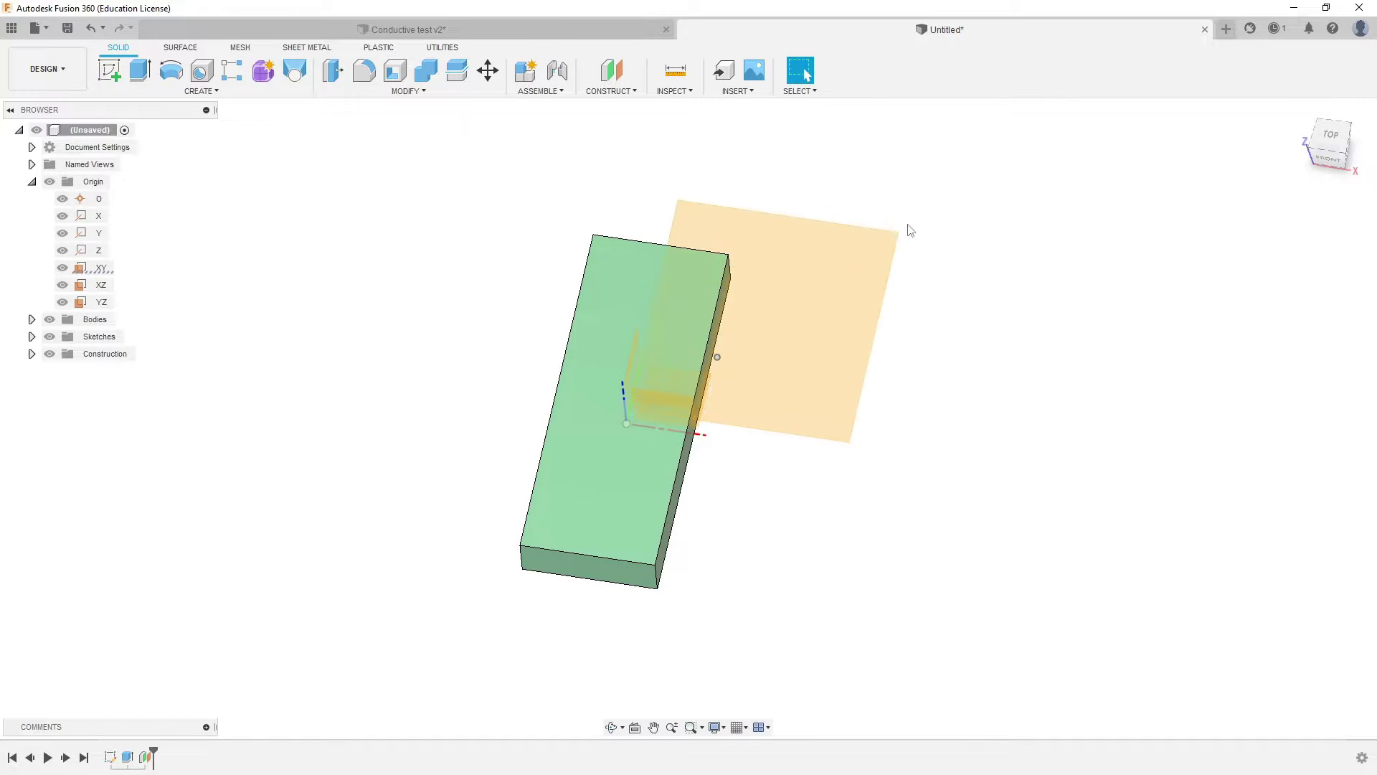
Enlarge the displayed extent of the offset construction plane so it reaches past the block on all sides
{"action": "left_click", "coordinate": [768, 404]}
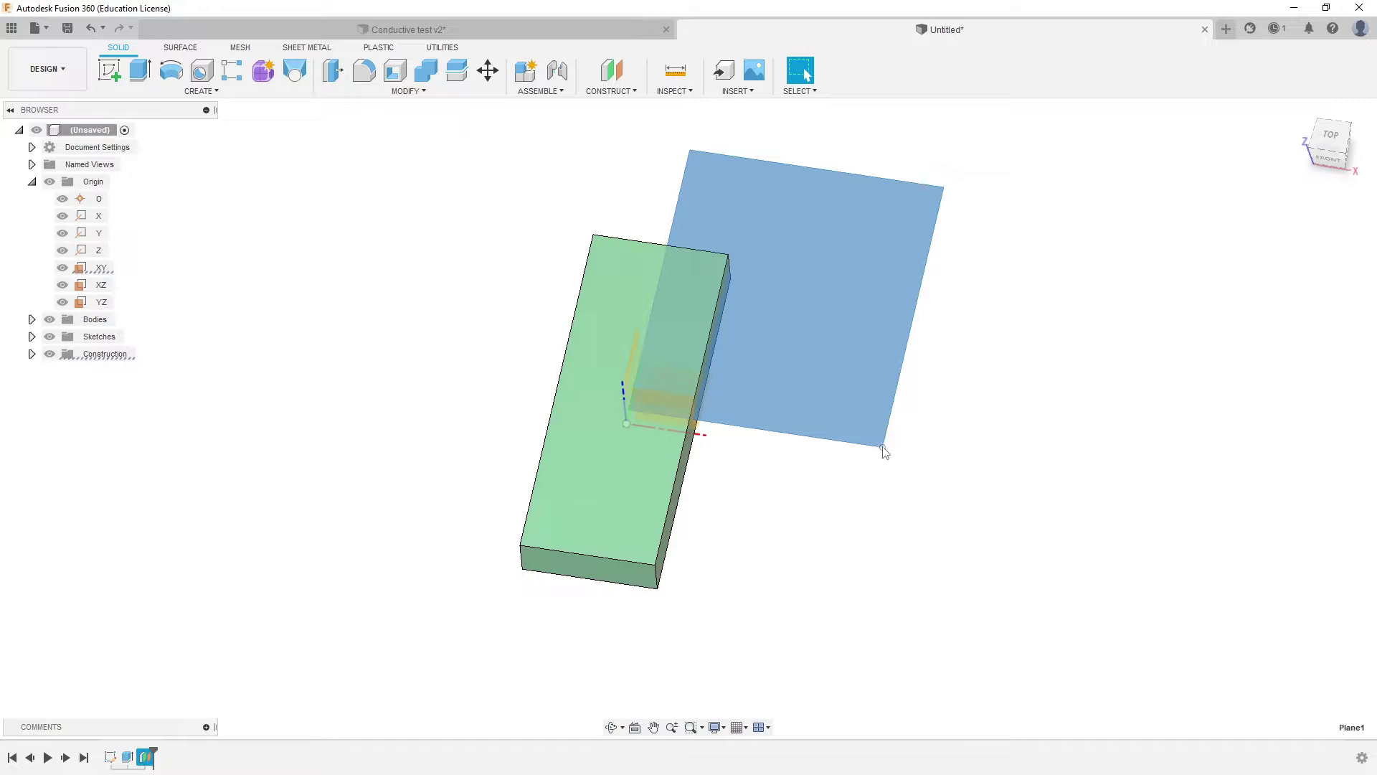
{"action": "middle_click_drag", "start_coordinate": [882, 446], "coordinate": [732, 427], "text": "shift"}
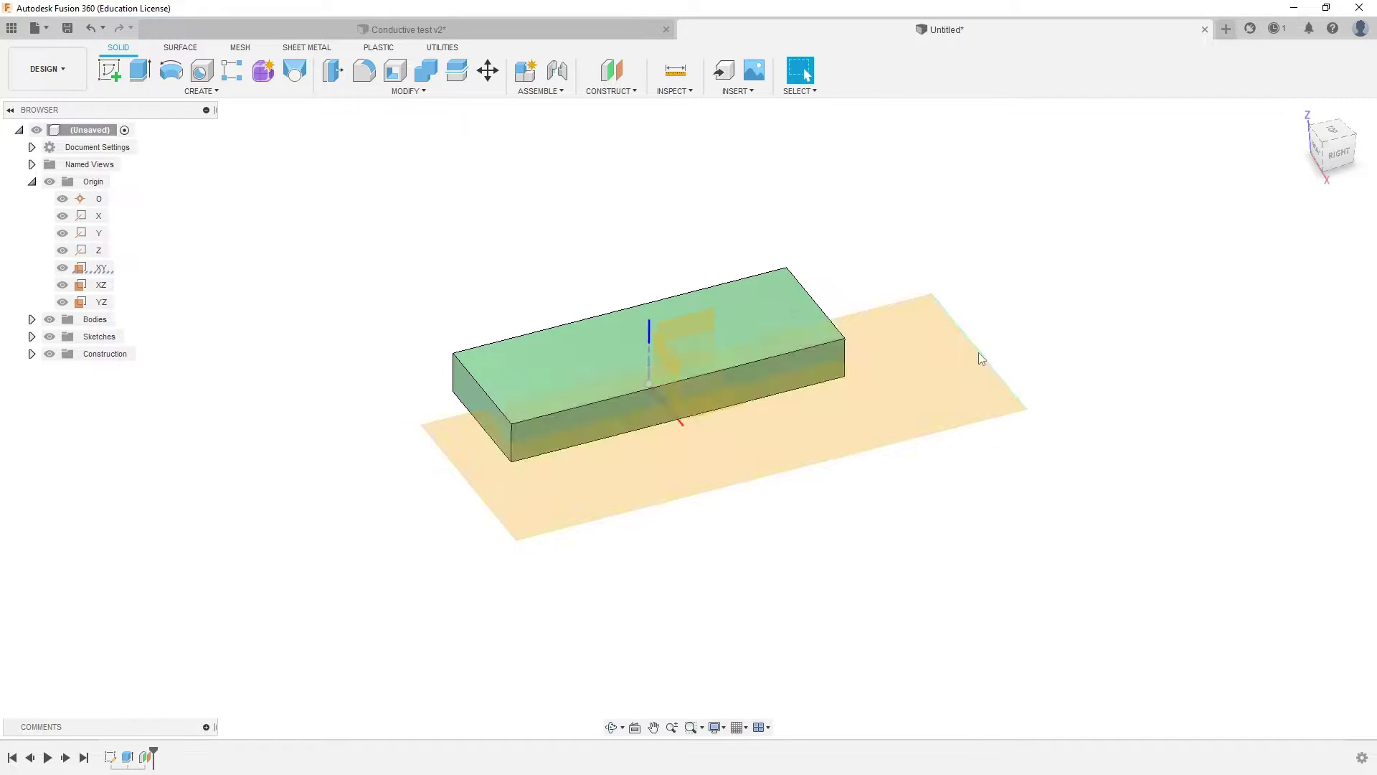
{"action": "middle_click_drag", "start_coordinate": [805, 461], "coordinate": [836, 493], "text": "shift"}
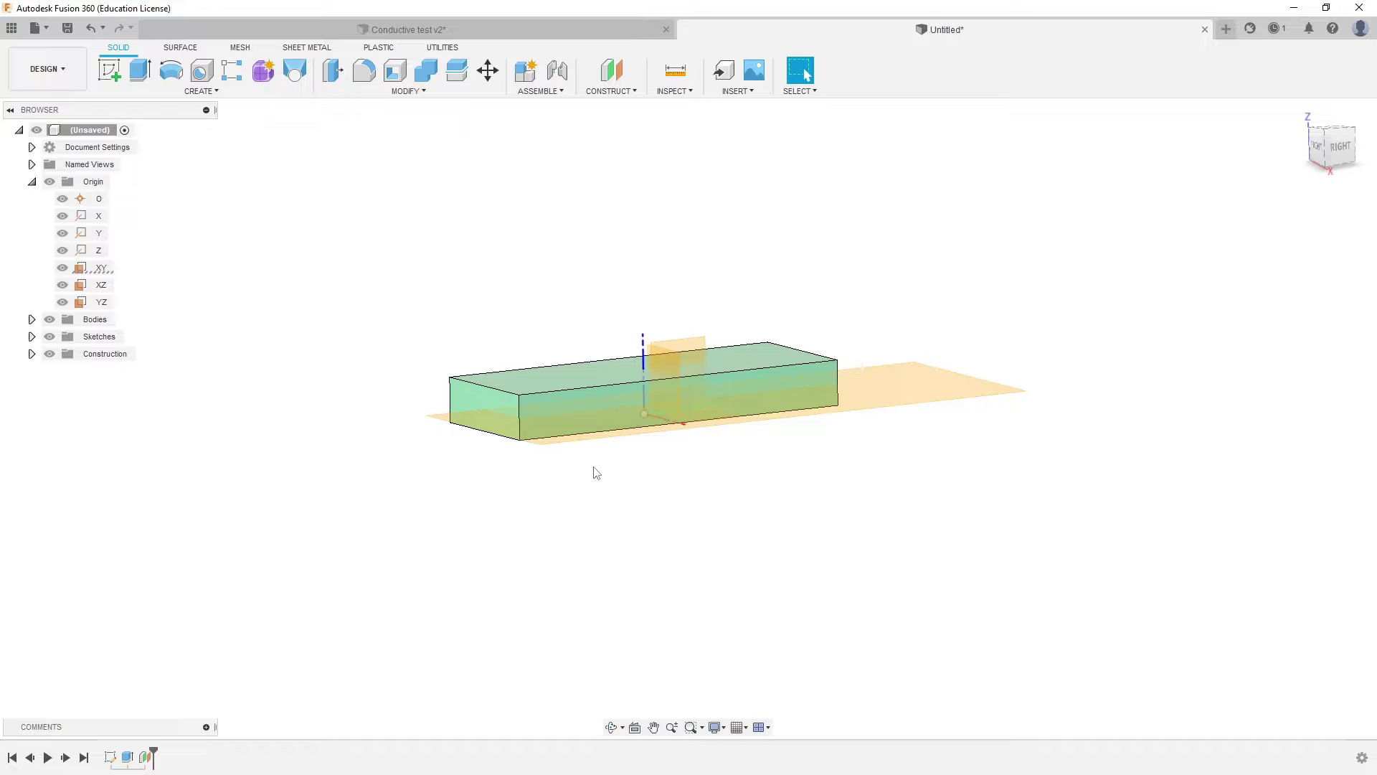
Examine the offset construction plane from several angles to see how it passes through the block
{"action": "middle_click_drag", "start_coordinate": [594, 472], "coordinate": [716, 445], "text": "shift"}
{"action": "left_click", "coordinate": [826, 385]}
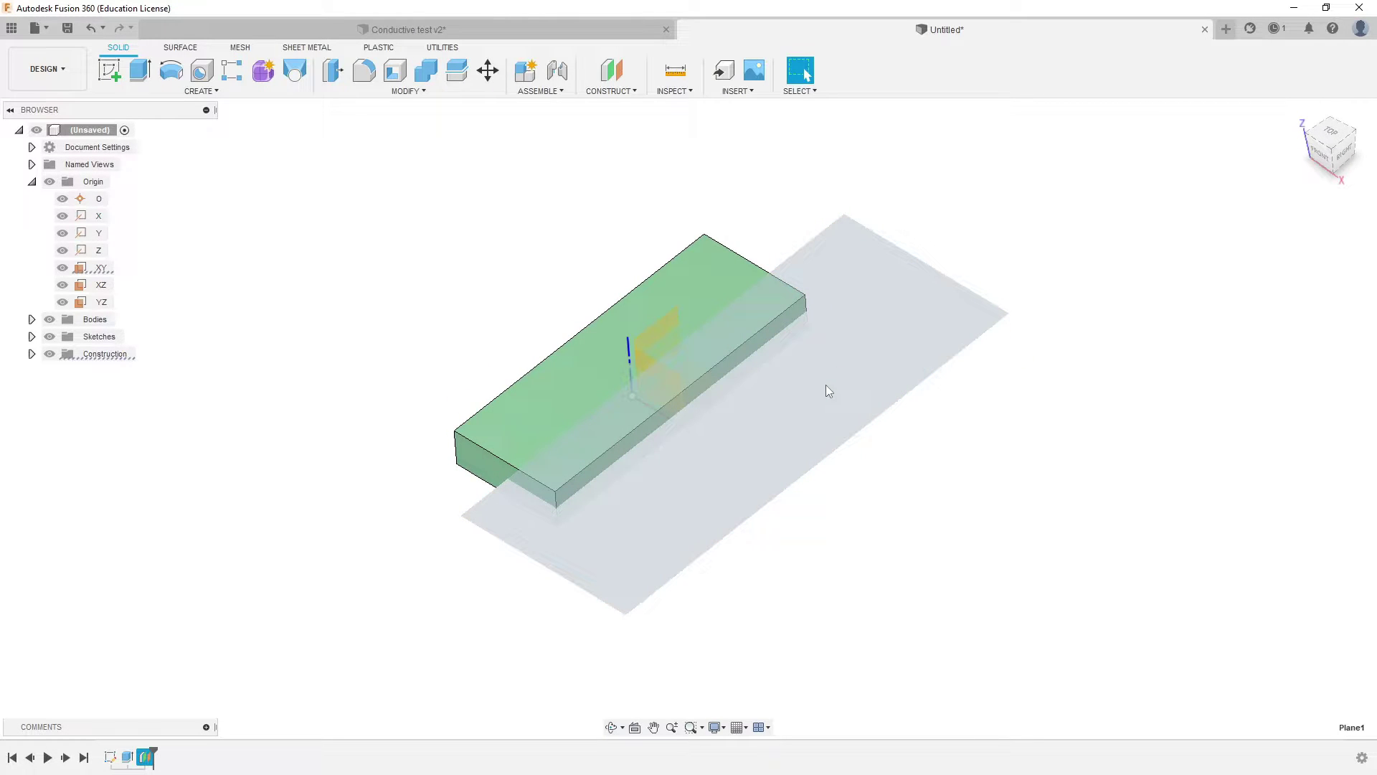
{"action": "middle_click_drag", "start_coordinate": [754, 369], "coordinate": [759, 431], "text": "shift"}
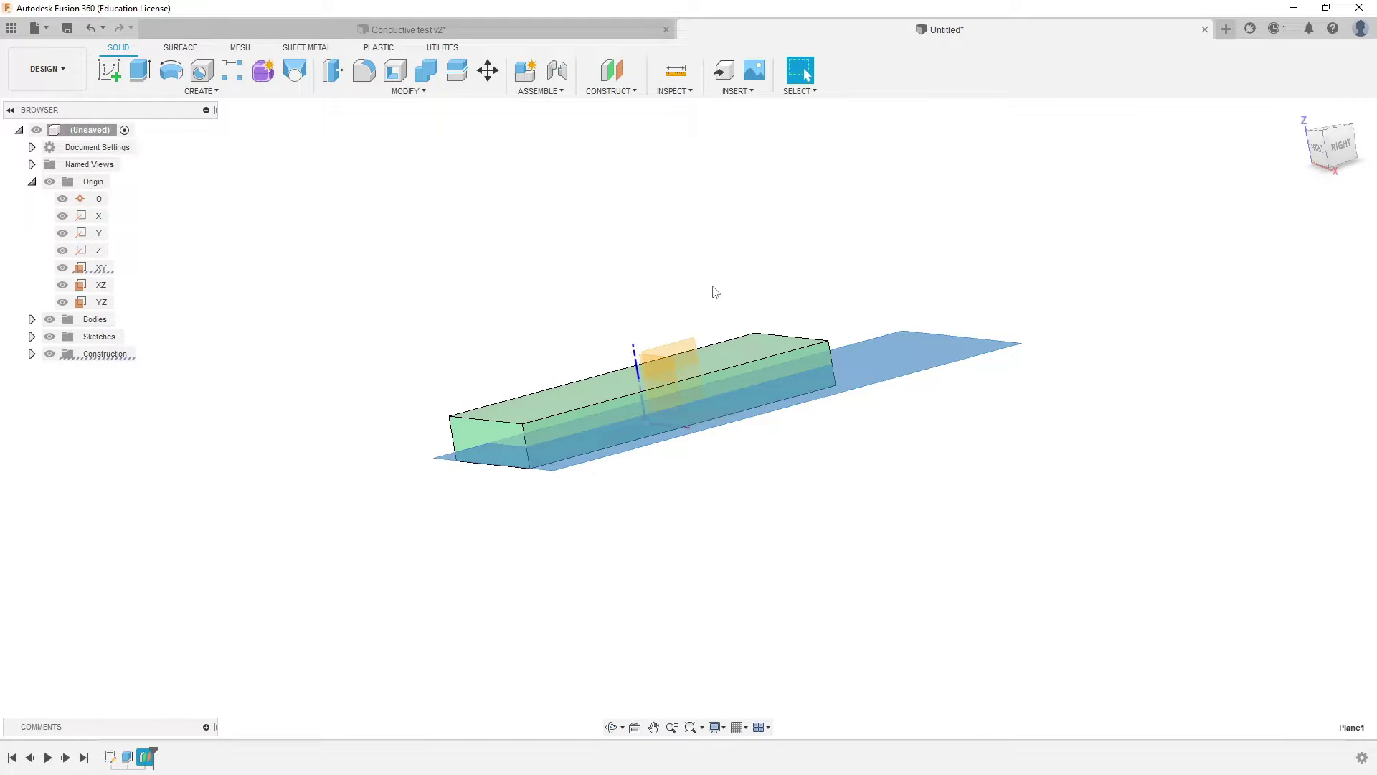
{"action": "middle_click_drag", "start_coordinate": [794, 381], "coordinate": [827, 563], "text": "shift"}
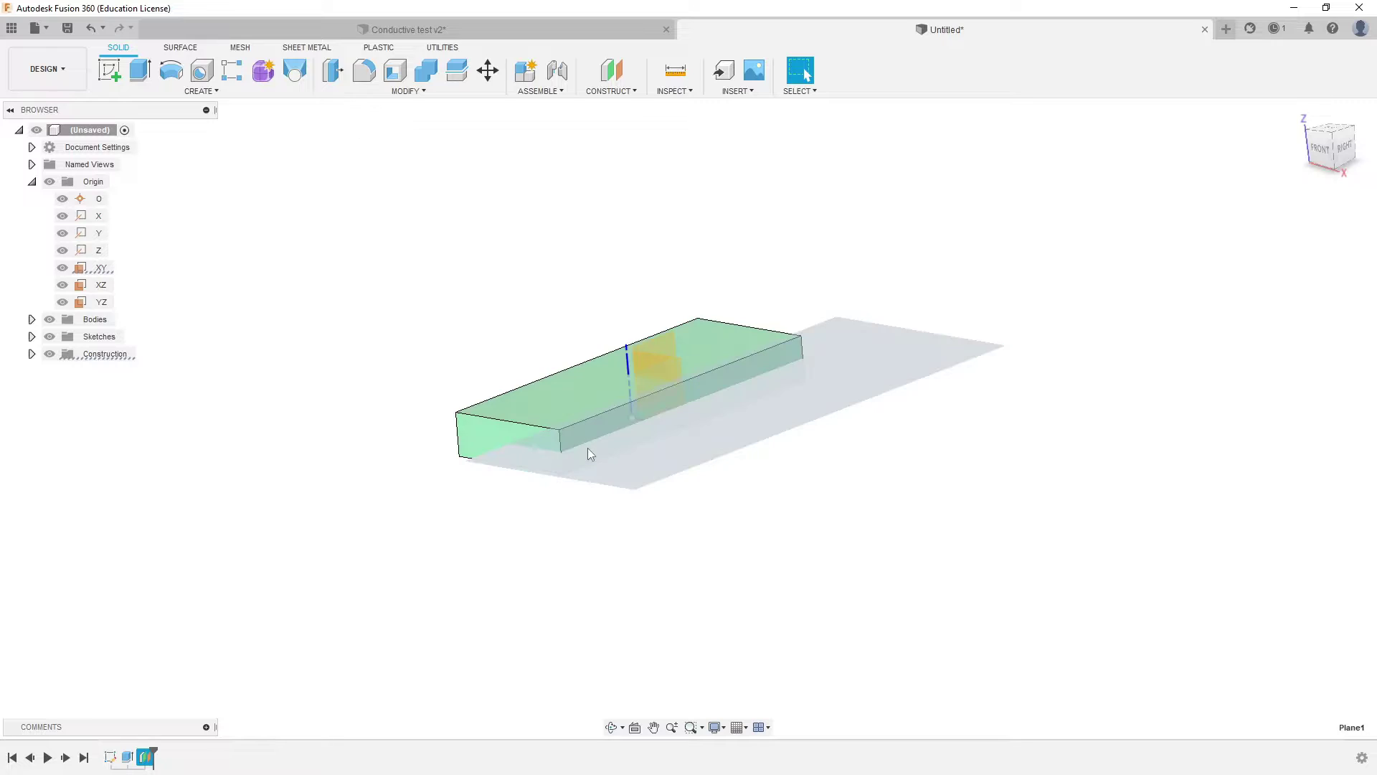
{"action": "middle_click_drag", "start_coordinate": [544, 438], "coordinate": [615, 376], "text": "shift"}
{"action": "key", "text": "Escape"}
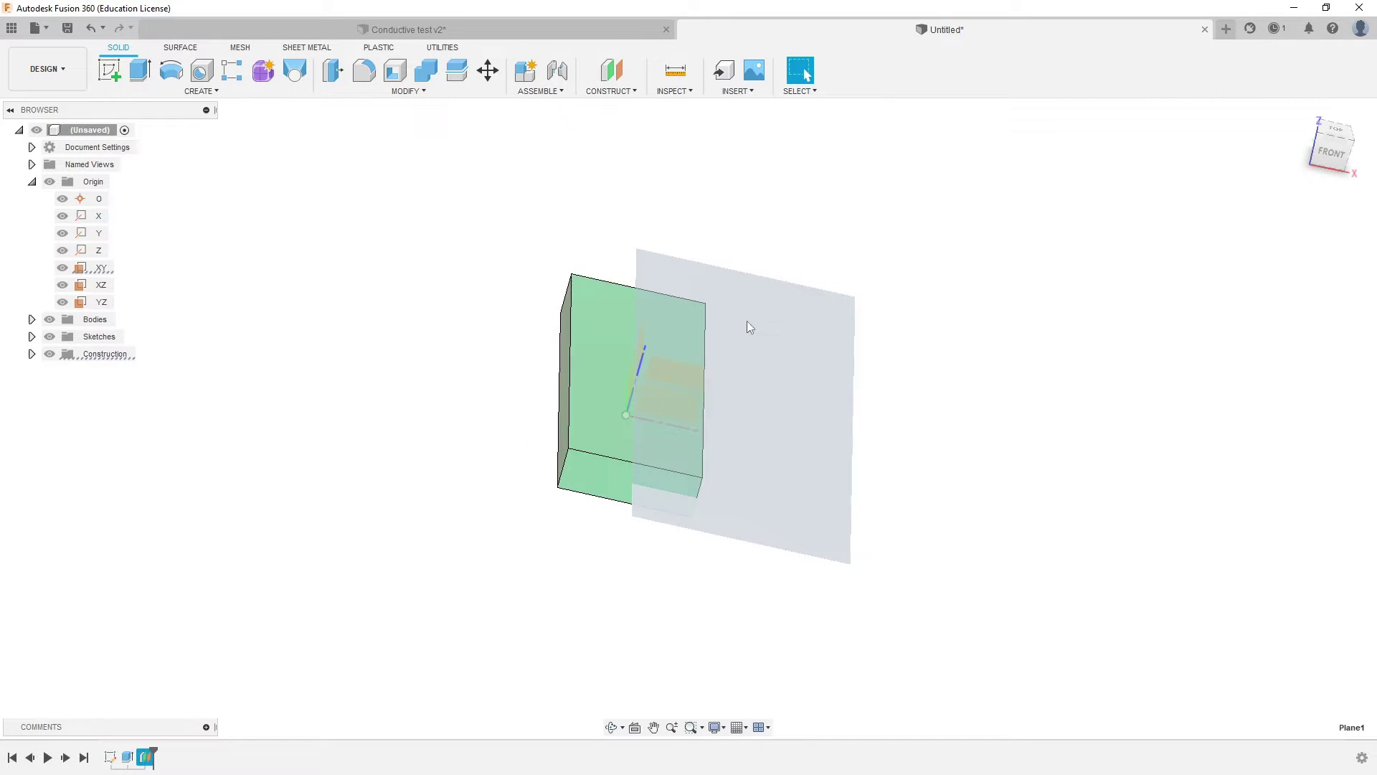
{"action": "left_click", "coordinate": [790, 351]}
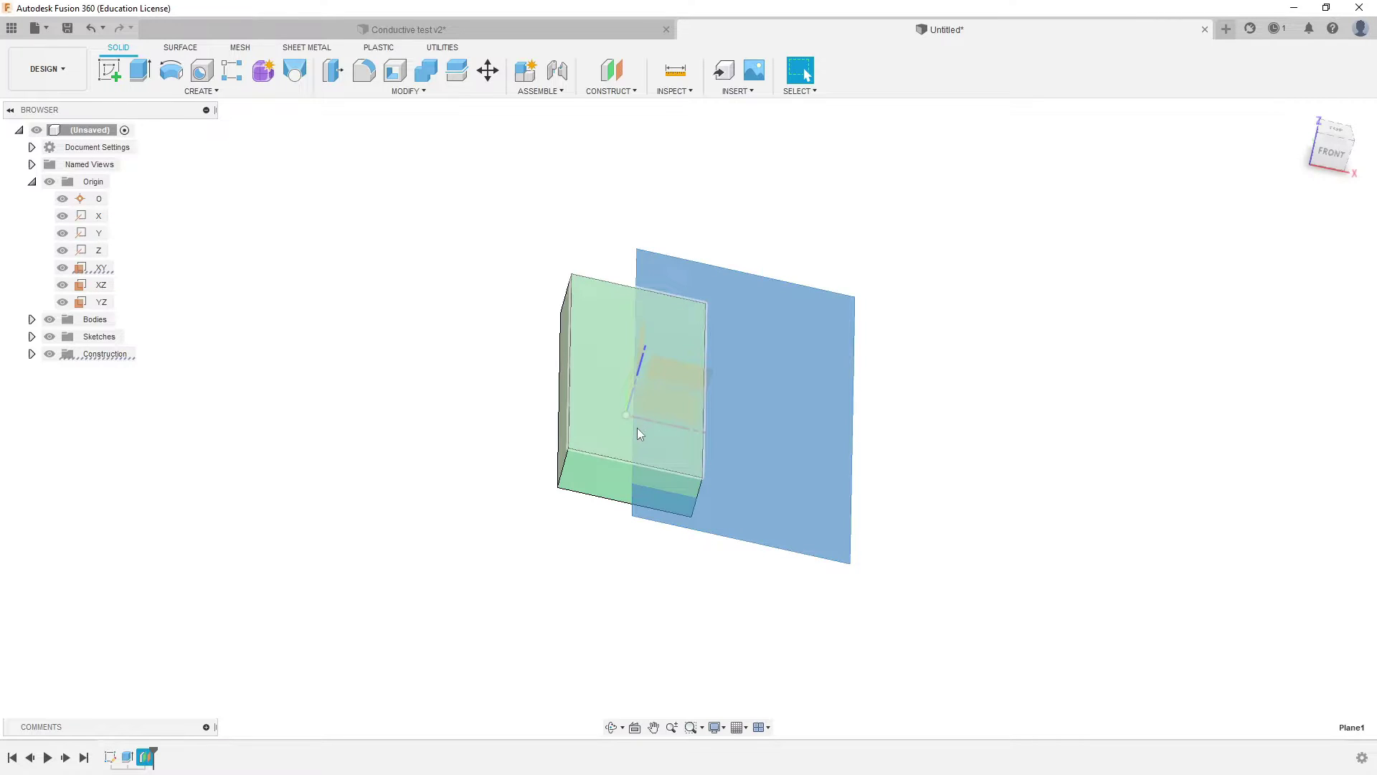
{"action": "middle_click_drag", "start_coordinate": [600, 550], "coordinate": [523, 547], "text": "shift"}
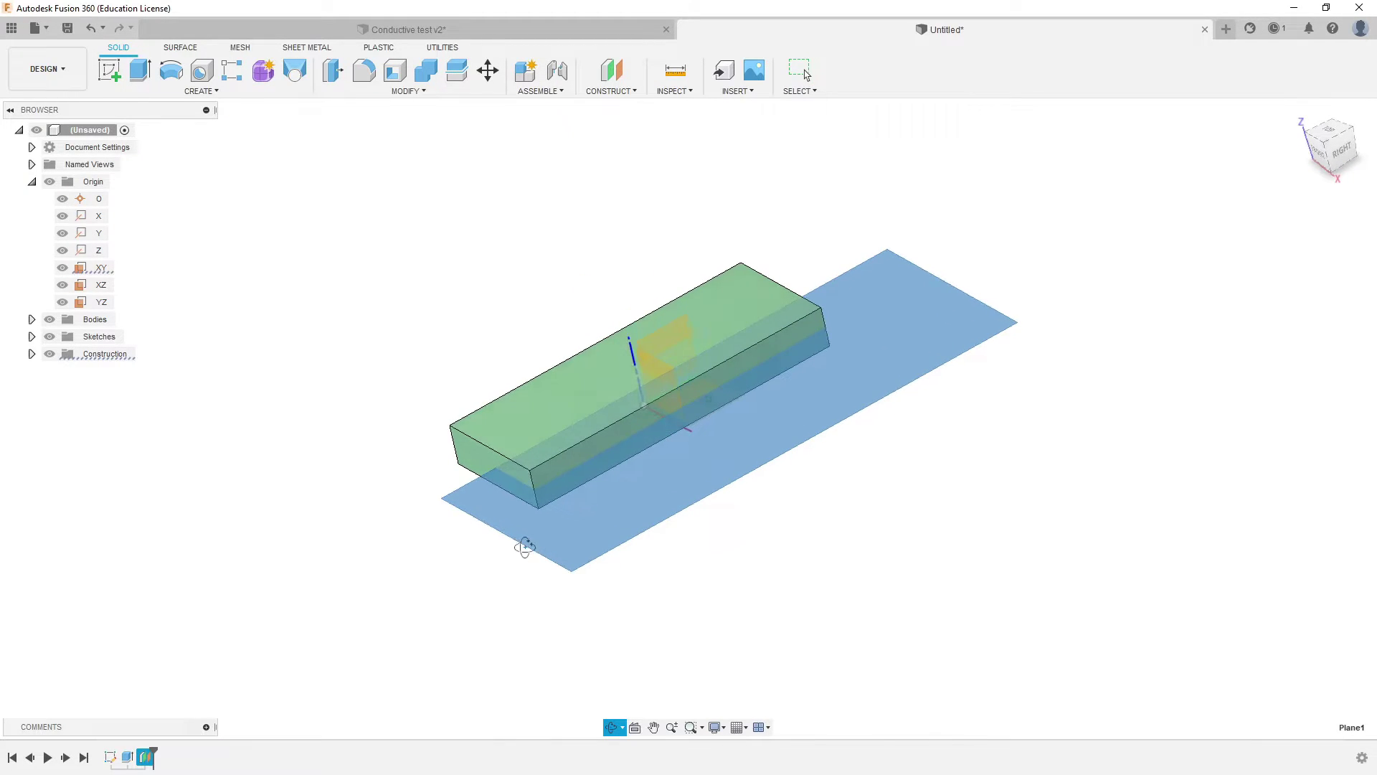
Expand the construction folder, select the offset plane, and toggle the visibility of the plane and its folder off and on
{"action": "left_click", "coordinate": [31, 354]}
{"action": "left_click", "coordinate": [119, 373]}
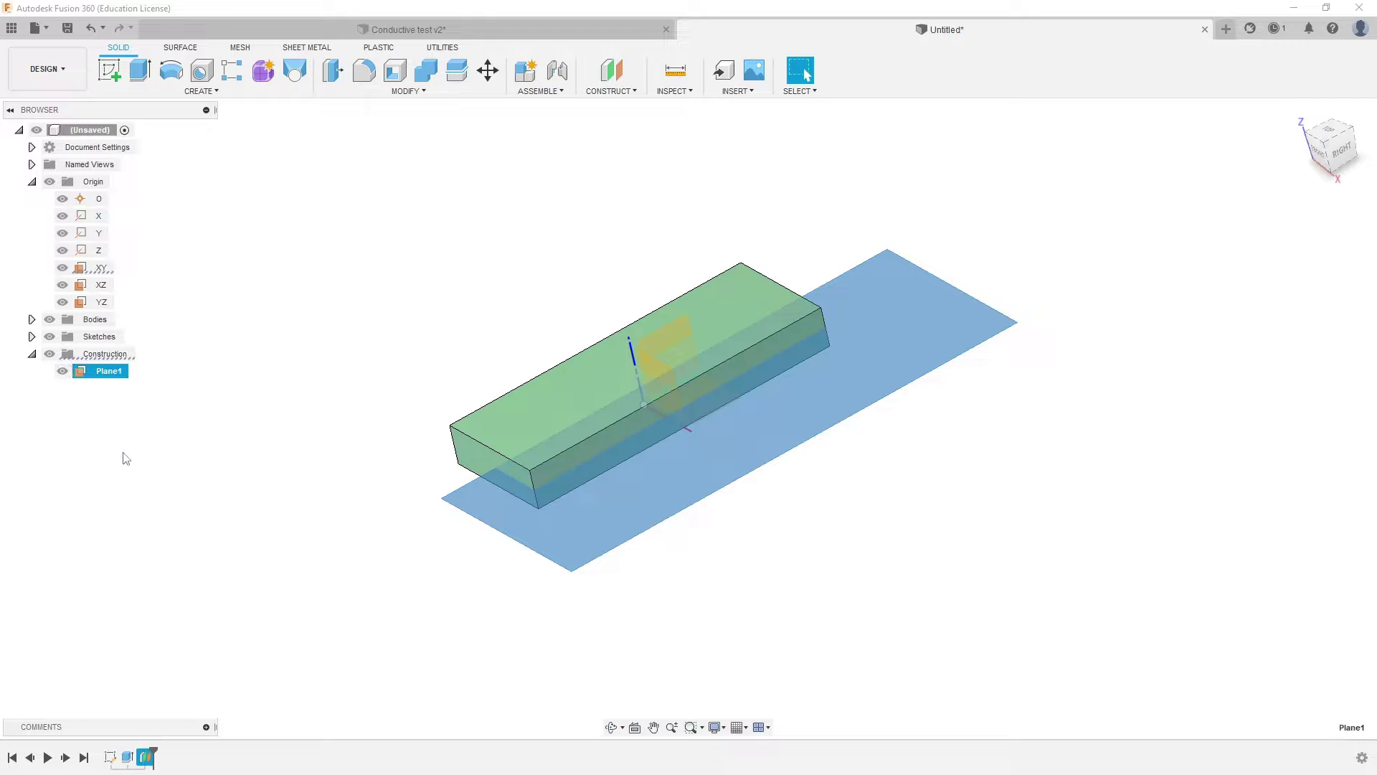
{"action": "left_click", "coordinate": [124, 455]}
{"action": "left_click", "coordinate": [62, 371]}
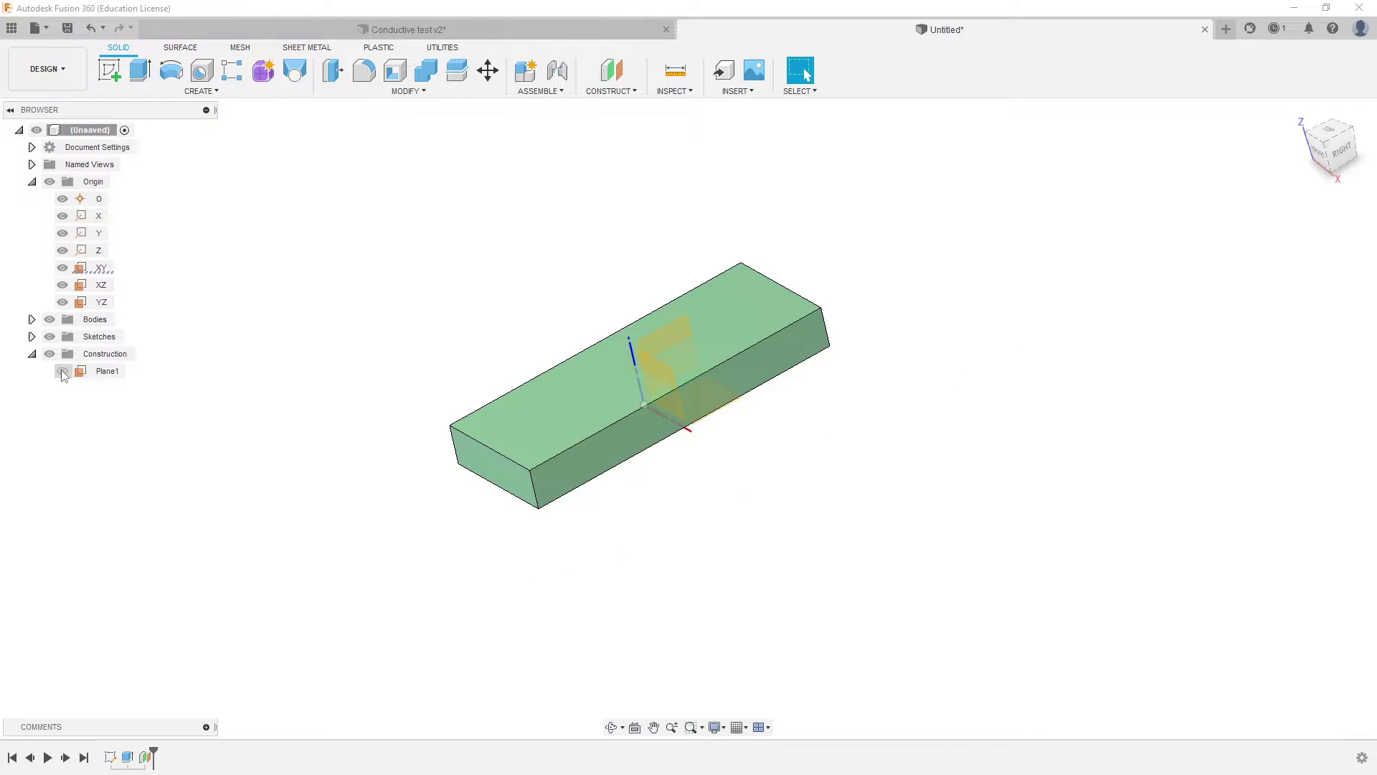
{"action": "left_click", "coordinate": [62, 371]}
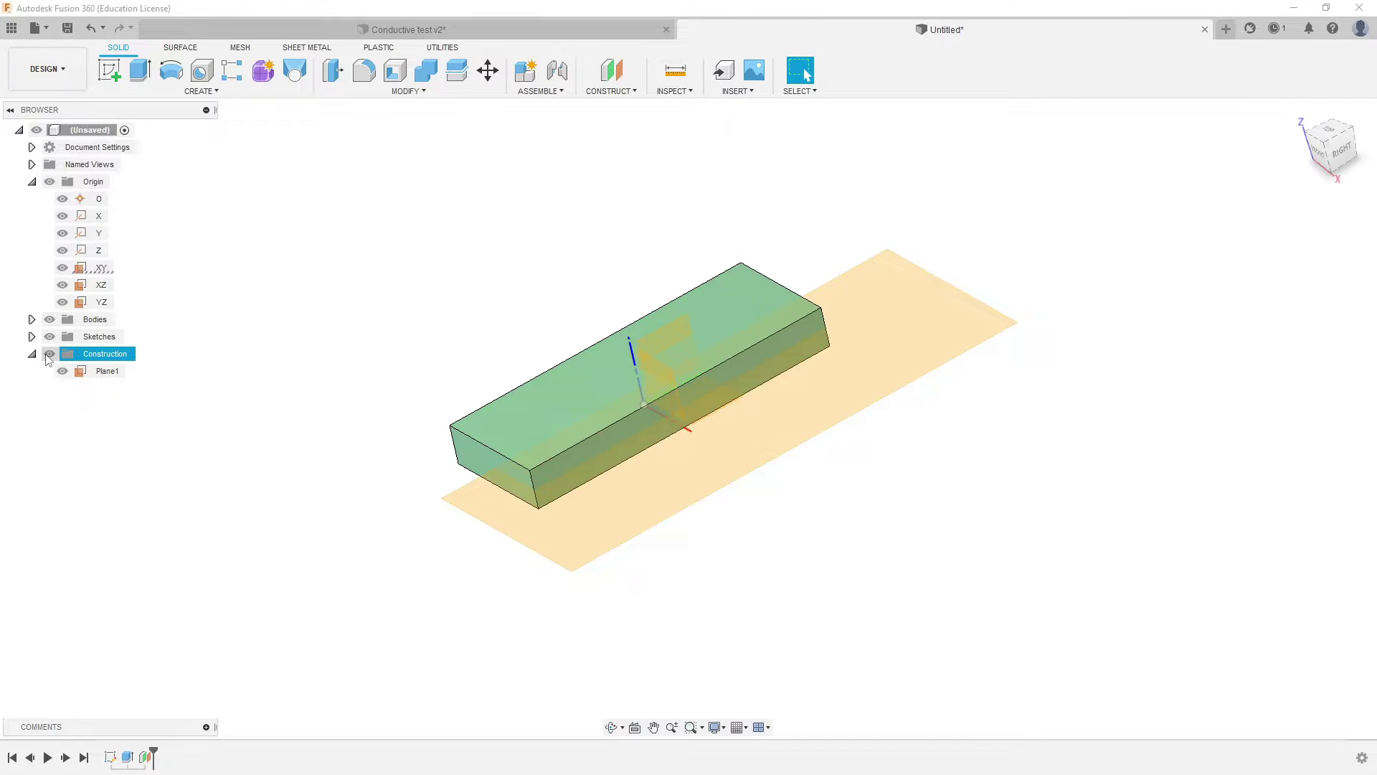
{"action": "left_click", "coordinate": [50, 353]}
{"action": "left_click", "coordinate": [49, 353]}
Delete the offset construction plane
{"action": "right_click", "coordinate": [113, 375]}
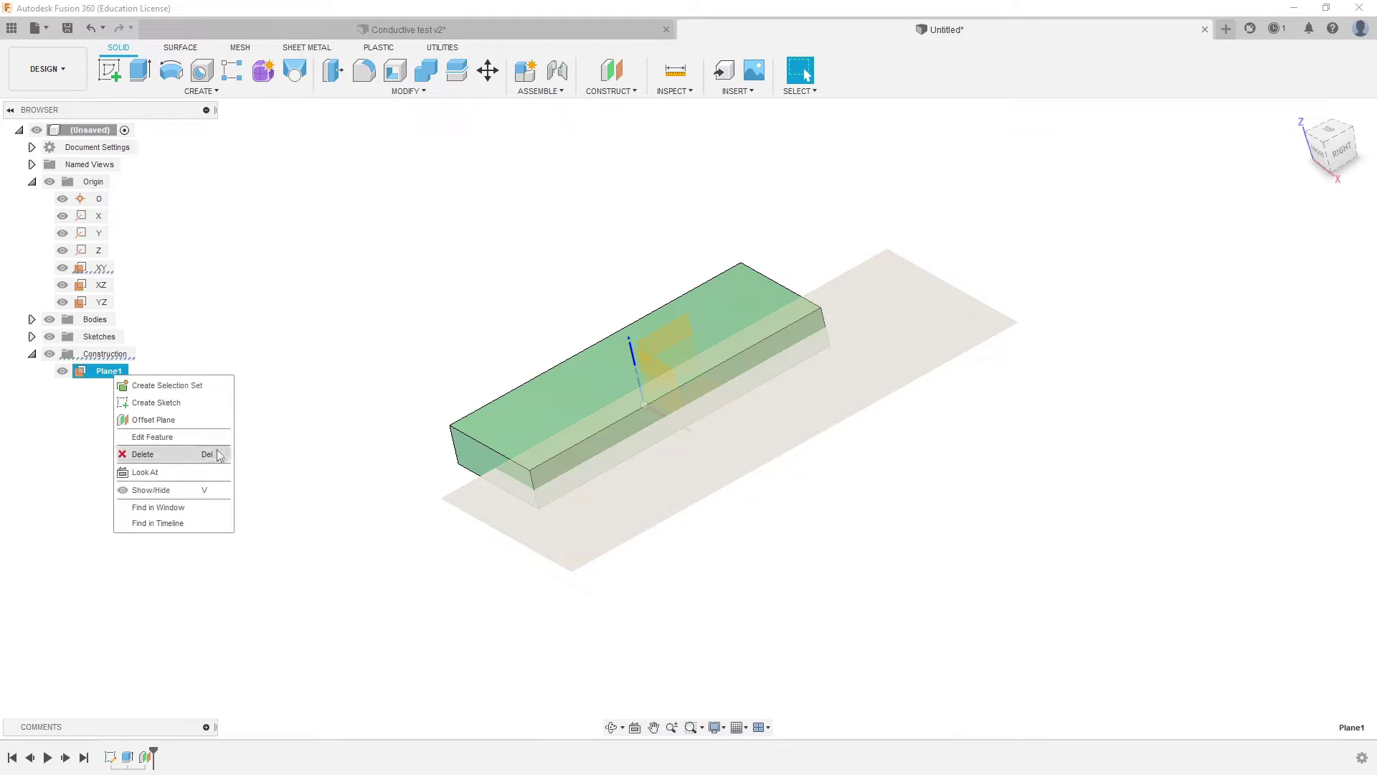
{"action": "left_click", "coordinate": [157, 453]}
Start a new sketch on the block's top face, viewed straight from the top
{"action": "middle_click_drag", "start_coordinate": [276, 498], "coordinate": [424, 526], "text": "shift"}
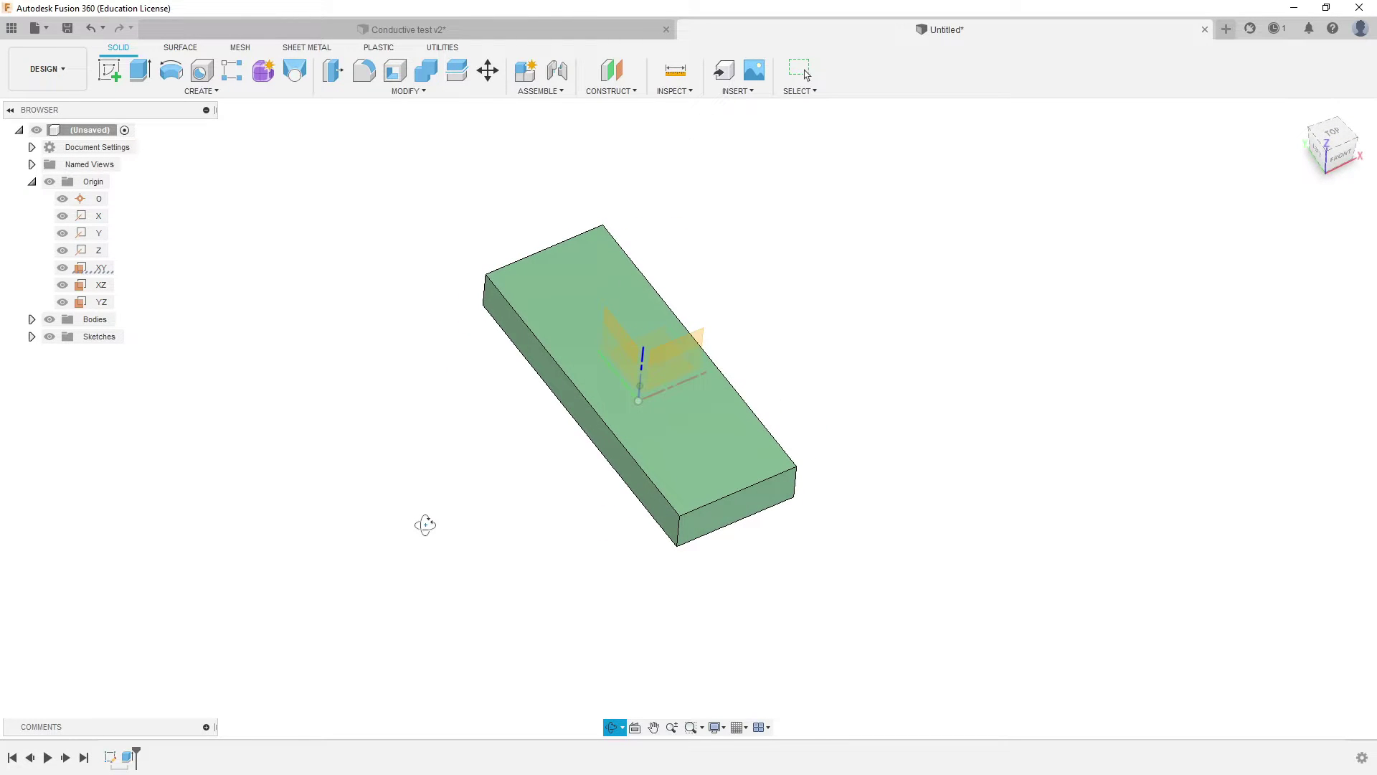
{"action": "left_click", "coordinate": [567, 296]}
{"action": "left_click", "coordinate": [108, 70]}
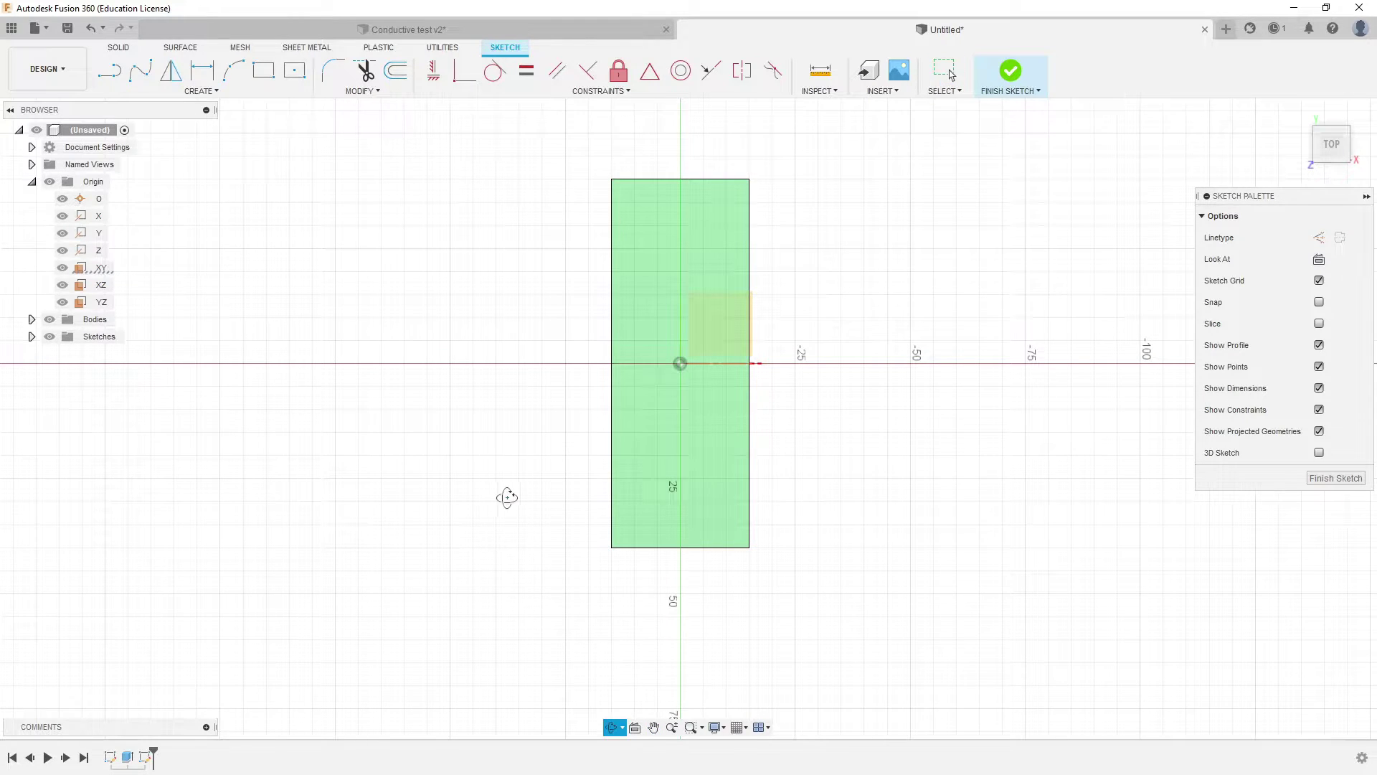
{"action": "mouse_move", "coordinate": [507, 495]}
{"action": "middle_mouse_down", "text": "shift"}
{"action": "mouse_move", "coordinate": [621, 505]}
{"action": "mouse_move", "coordinate": [634, 492]}
{"action": "mouse_move", "coordinate": [575, 481]}
{"action": "mouse_move", "coordinate": [502, 498]}
{"action": "mouse_move", "coordinate": [486, 459]}
{"action": "mouse_move", "coordinate": [489, 470]}
{"action": "mouse_move", "coordinate": [495, 446]}
{"action": "mouse_move", "coordinate": [532, 467]}
{"action": "mouse_move", "coordinate": [528, 439]}
{"action": "mouse_move", "coordinate": [631, 421]}
{"action": "mouse_move", "coordinate": [636, 407]}
{"action": "mouse_move", "coordinate": [572, 421]}
{"action": "mouse_move", "coordinate": [574, 440]}
{"action": "mouse_move", "coordinate": [623, 448]}
{"action": "mouse_move", "coordinate": [466, 459]}
{"action": "mouse_move", "coordinate": [474, 497]}
{"action": "mouse_move", "coordinate": [498, 486]}
{"action": "middle_mouse_up", "text": "shift"}
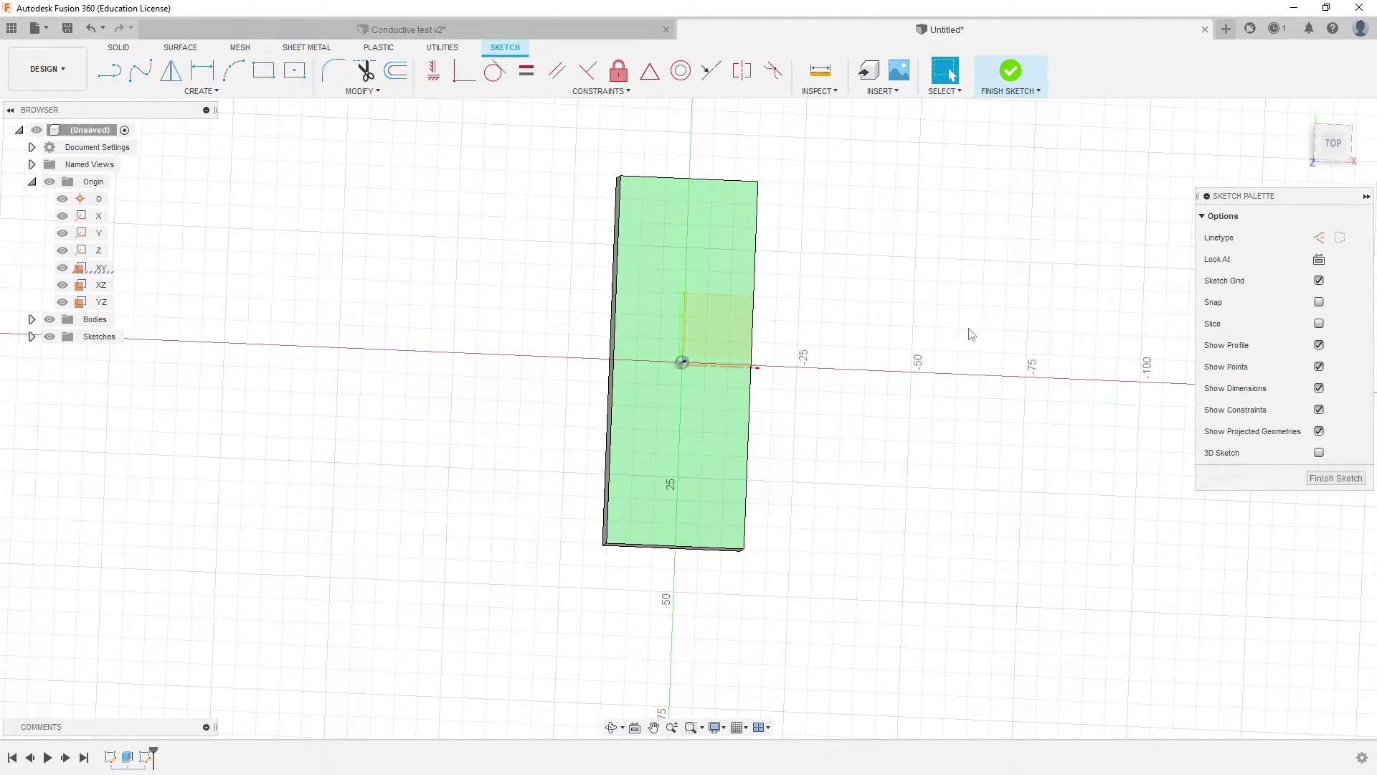
{"action": "middle_click_drag", "start_coordinate": [969, 330], "coordinate": [1061, 277], "text": "shift"}
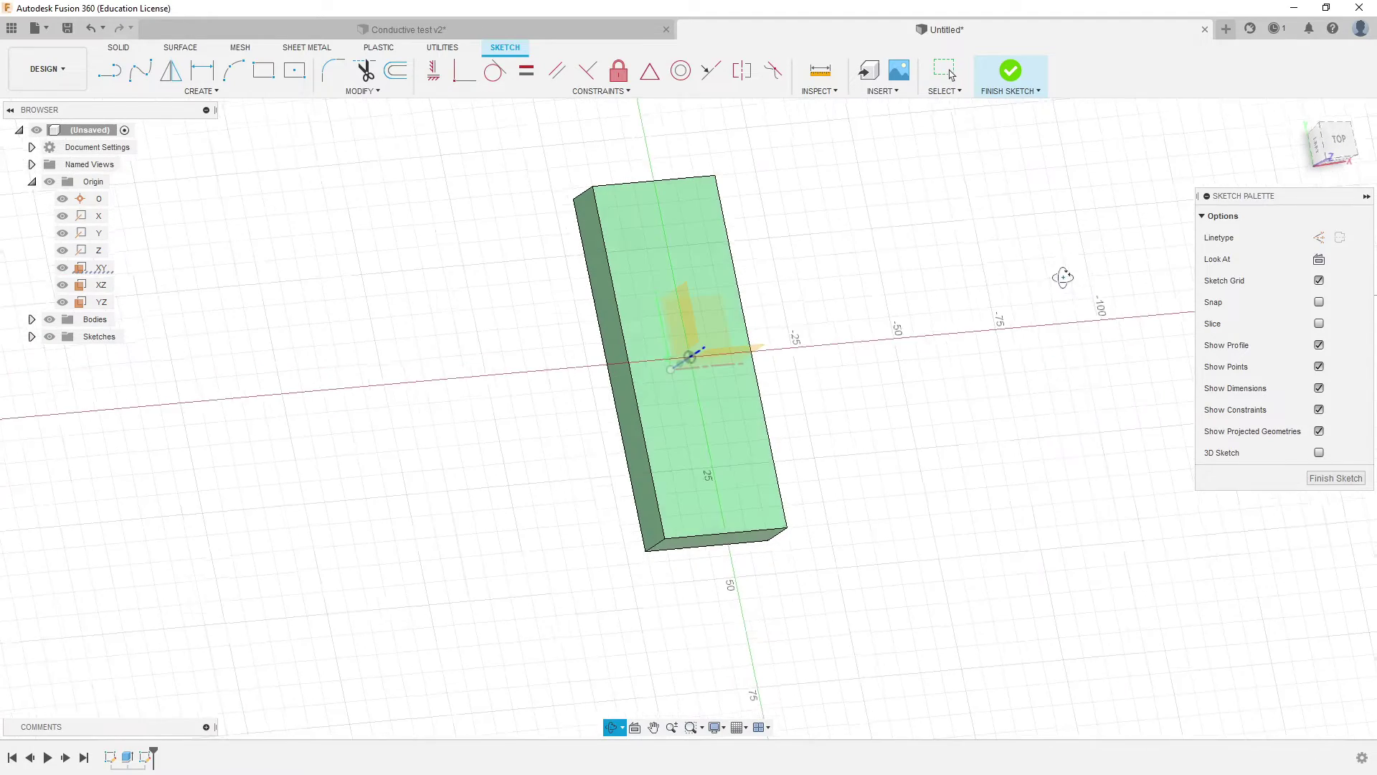
{"action": "left_click", "coordinate": [1339, 141]}
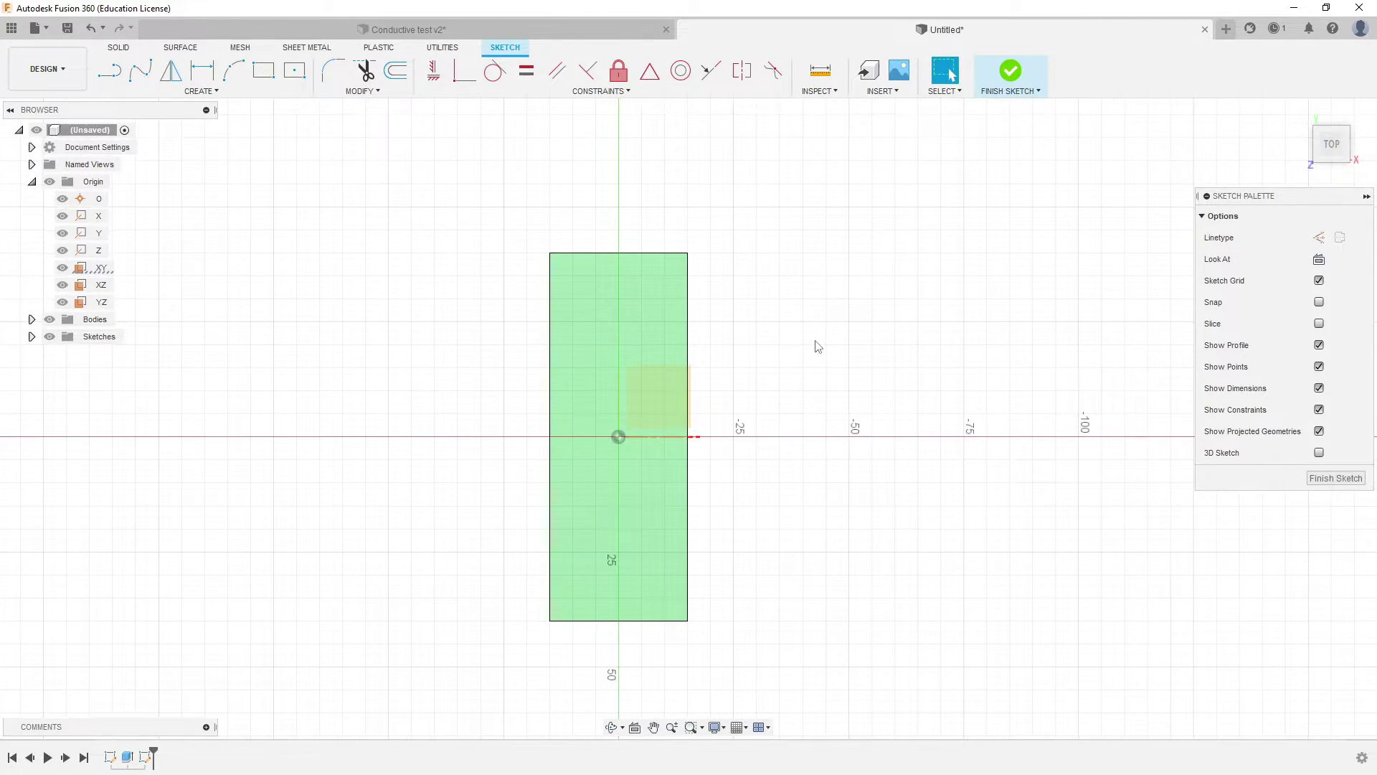
{"action": "middle_click_drag", "start_coordinate": [790, 372], "coordinate": [824, 316]}
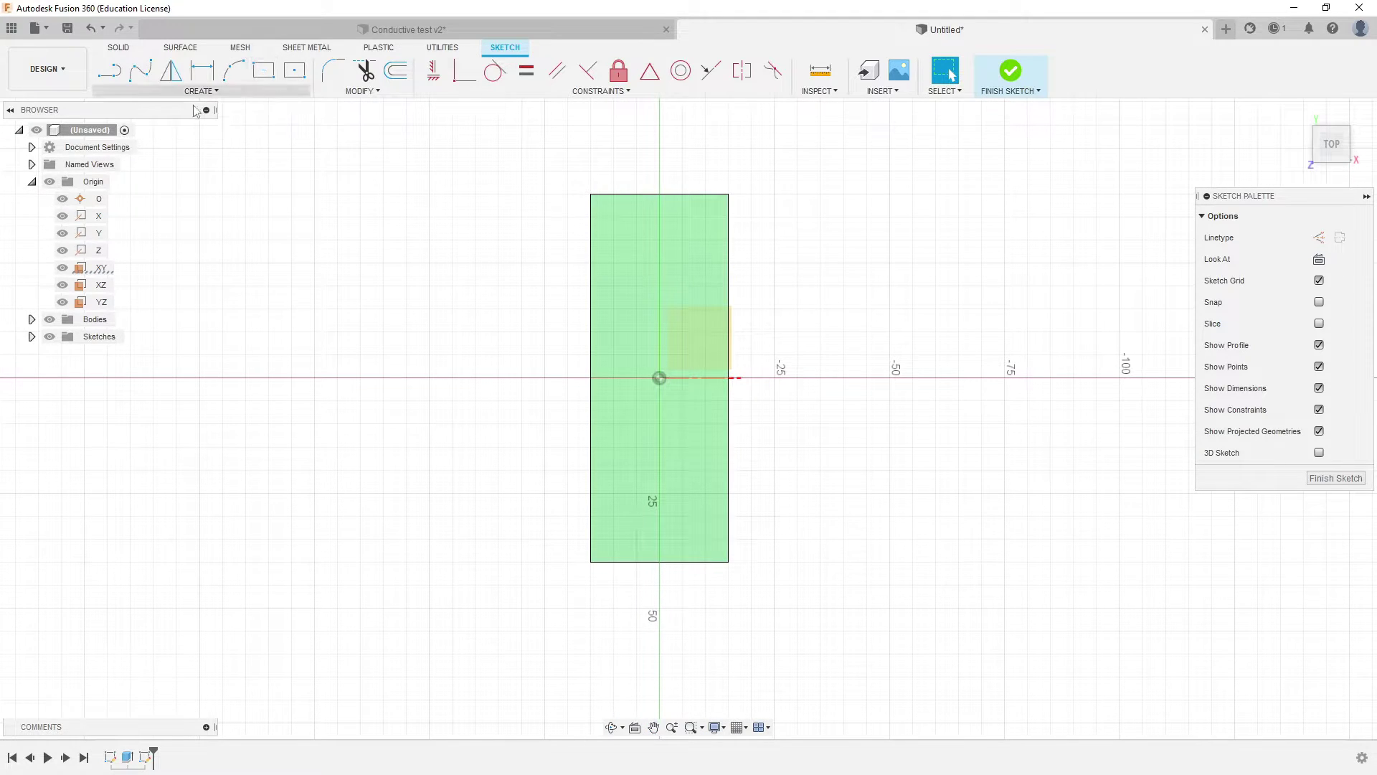
Sketch a two-point rectangle about 7 by 85 mm along the block's left side, extending past both short ends, and finish the sketch
{"action": "left_click", "coordinate": [185, 92]}
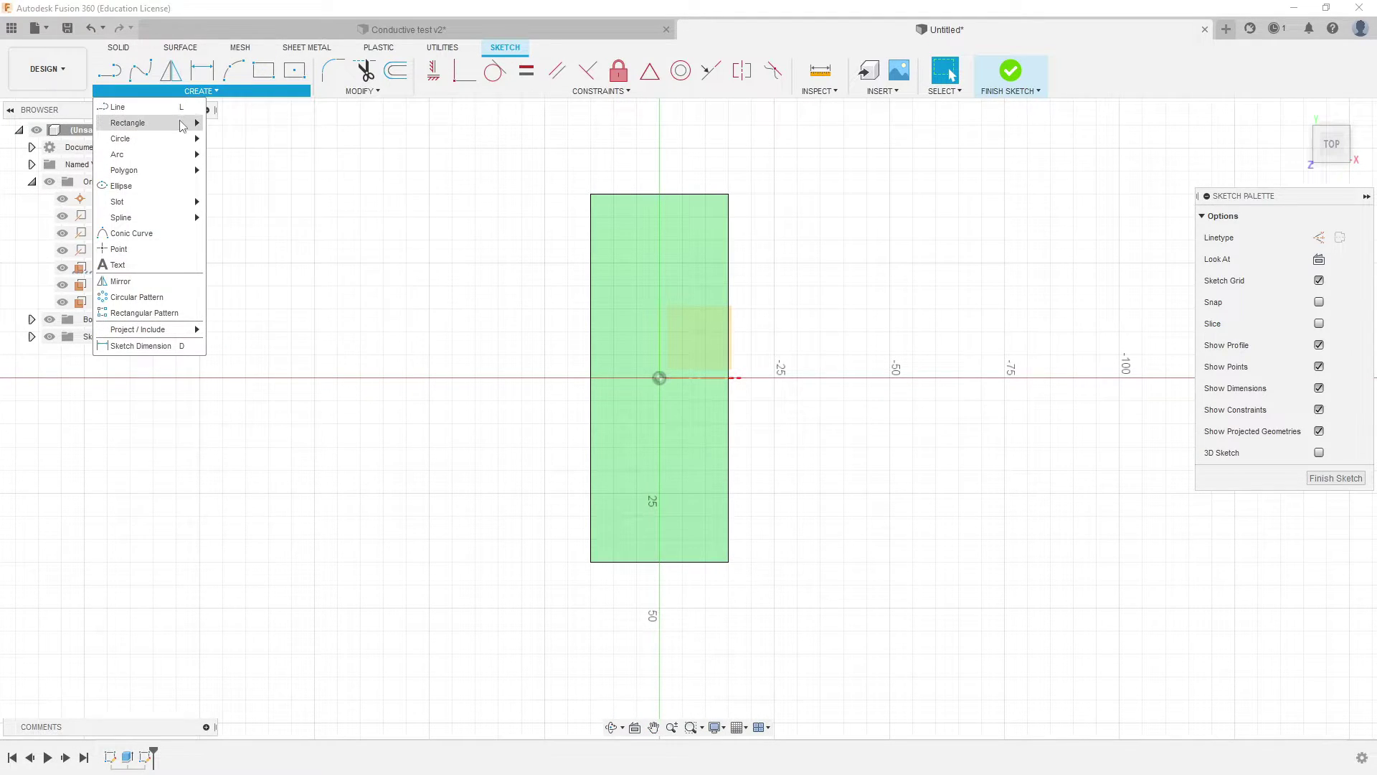
{"action": "mouse_move", "coordinate": [183, 124]}
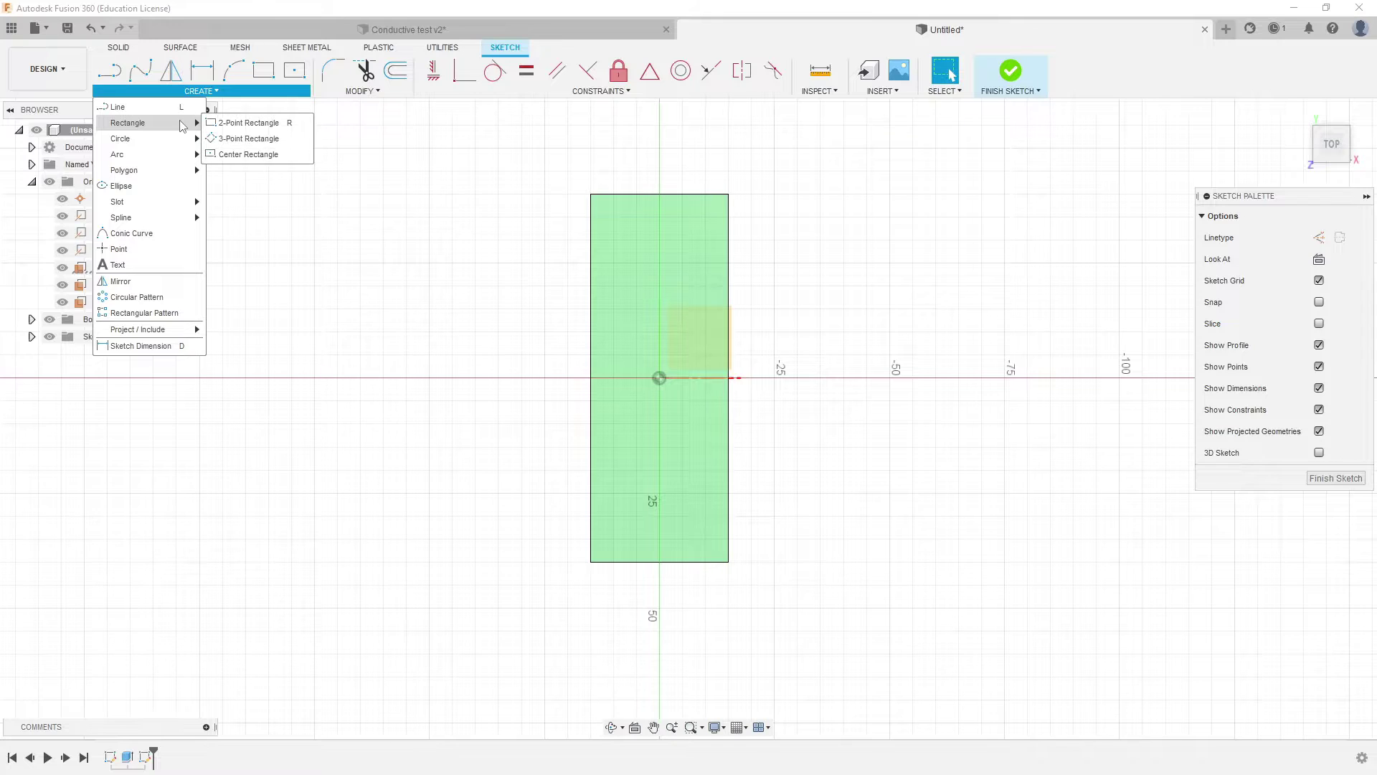
{"action": "left_click", "coordinate": [244, 124]}
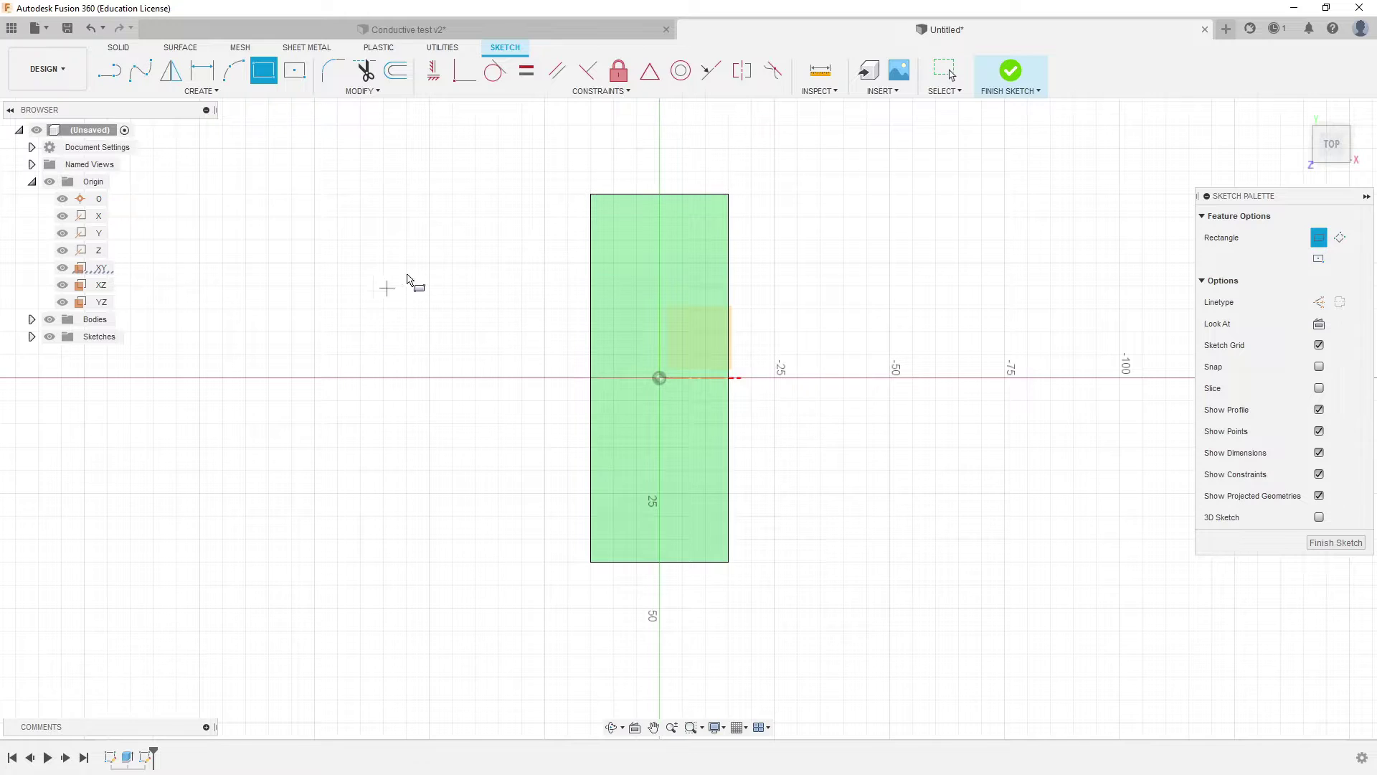
{"action": "left_click", "coordinate": [607, 185]}
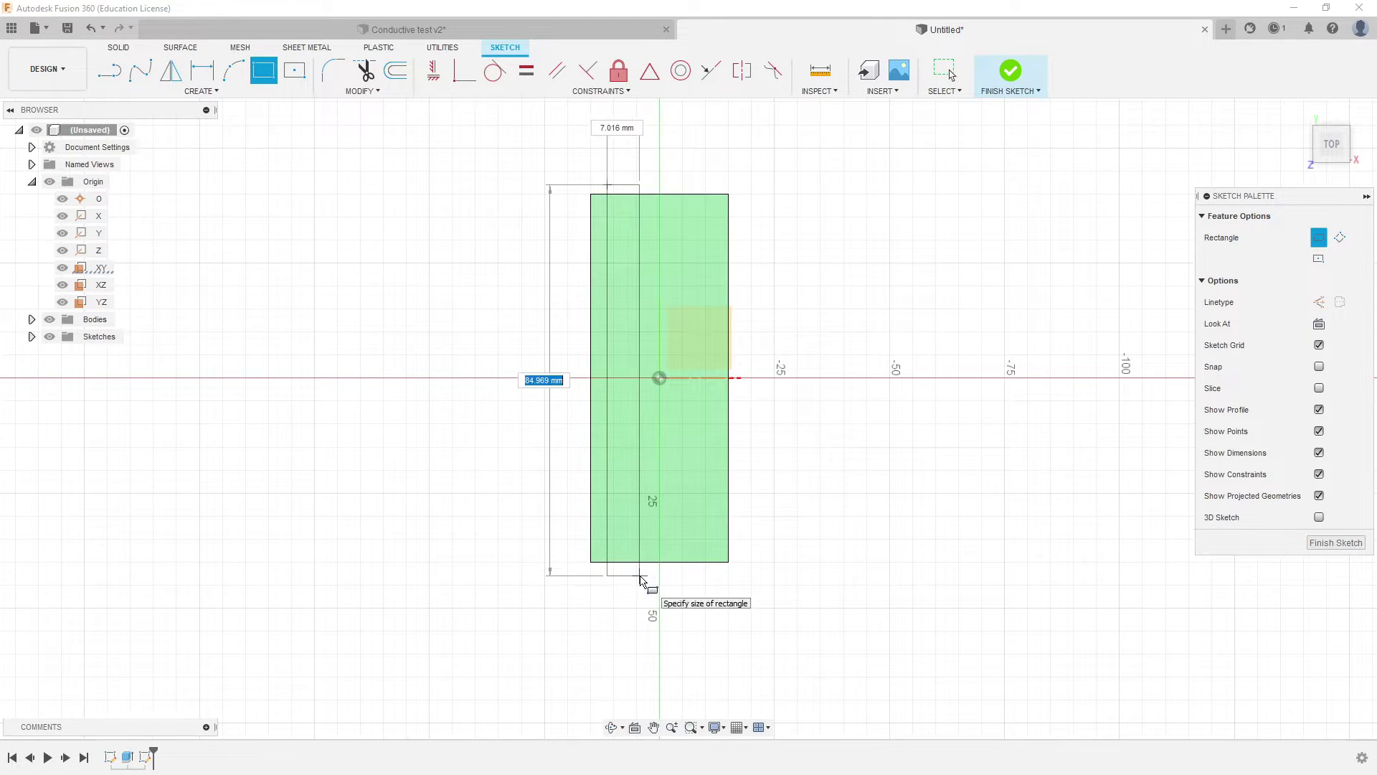
{"action": "left_click", "coordinate": [640, 576]}
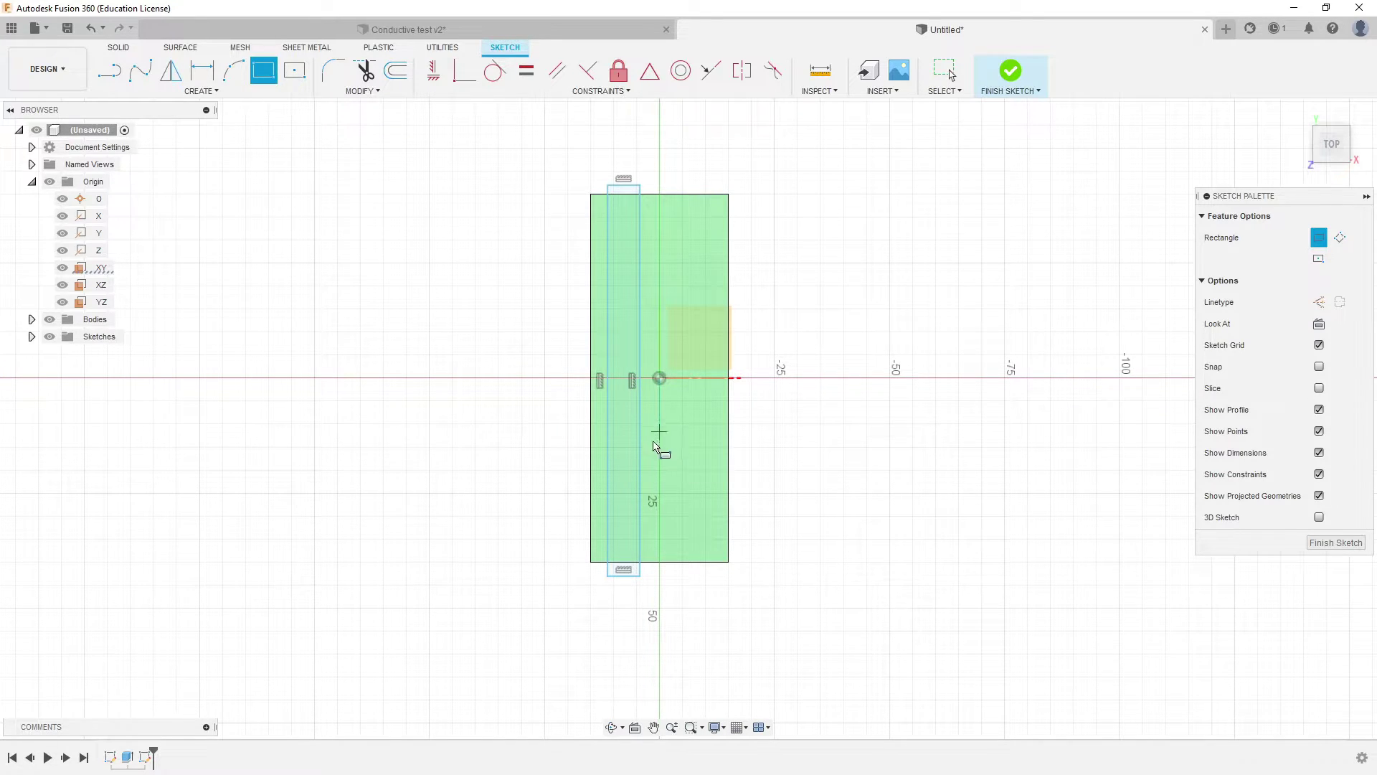
{"action": "left_click", "coordinate": [1051, 86]}
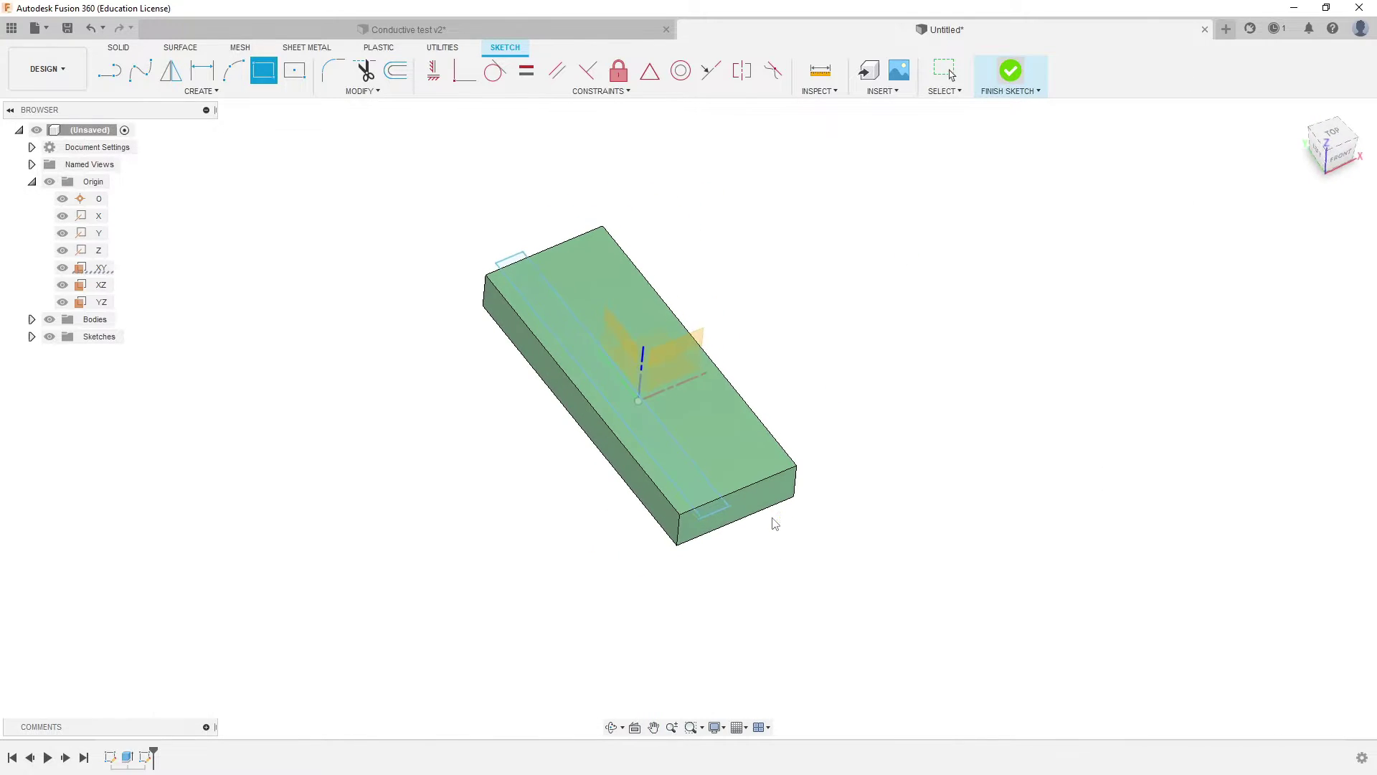
Extrude the narrow rectangle as a cut with a distance of -5 mm to form a channel in the block
{"action": "left_click", "coordinate": [140, 70]}
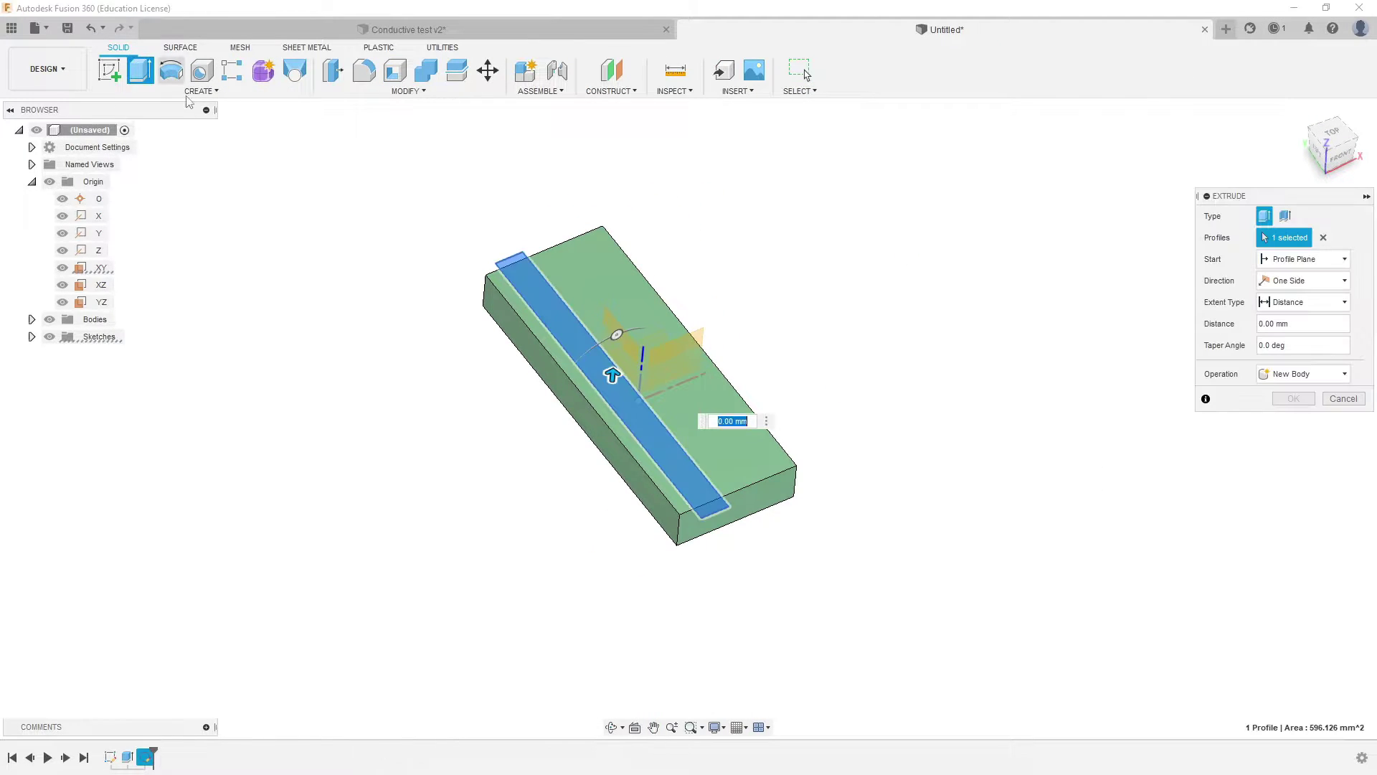
{"action": "left_click_drag", "start_coordinate": [610, 376], "coordinate": [608, 406]}
{"action": "middle_click_drag", "start_coordinate": [726, 474], "coordinate": [685, 411], "text": "shift"}
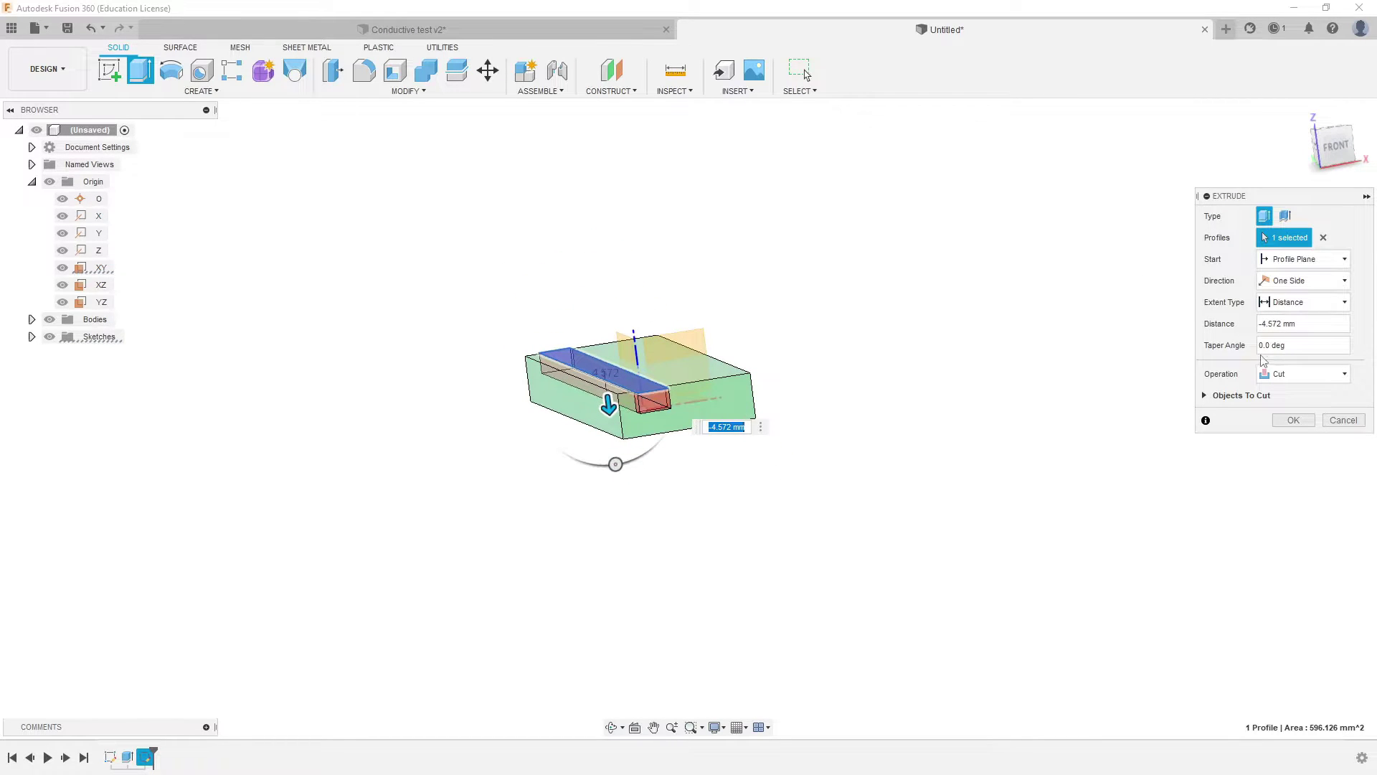
{"action": "left_click_drag", "start_coordinate": [1282, 324], "coordinate": [1302, 323]}
{"action": "left_click", "coordinate": [1259, 326]}
{"action": "left_click_drag", "start_coordinate": [1307, 324], "coordinate": [1269, 323]}
{"action": "key", "text": "BackSpace"}
{"action": "key", "text": "BackSpace"}
{"action": "key", "text": "BackSpace"}
{"action": "key", "text": "BackSpace"}
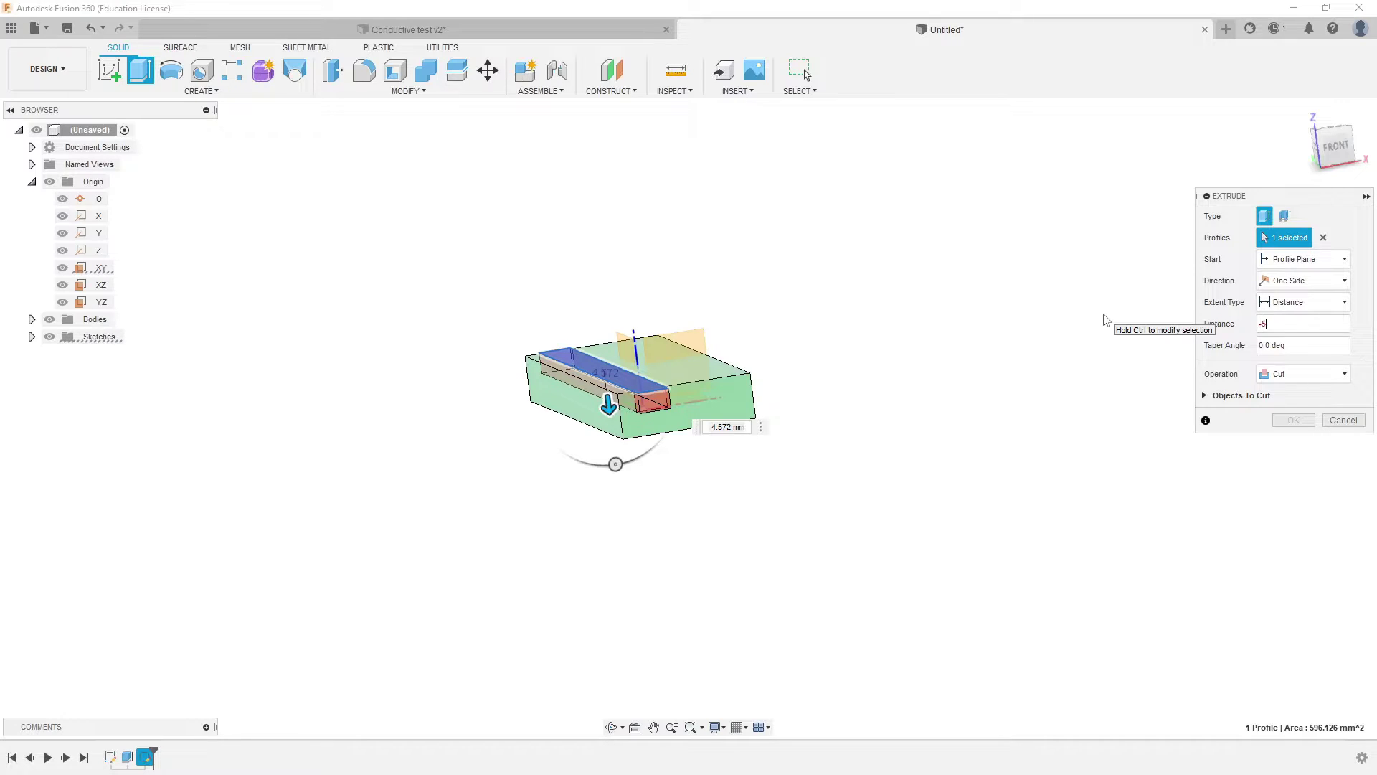
{"action": "key", "text": "Return"}
Inspect the cut channel, expand the sketches folder and toggle the visibility of the channel's sketch on and off
{"action": "middle_click_drag", "start_coordinate": [728, 298], "coordinate": [725, 323], "text": "shift"}
{"action": "middle_click_drag", "start_coordinate": [622, 430], "coordinate": [627, 363], "text": "shift"}
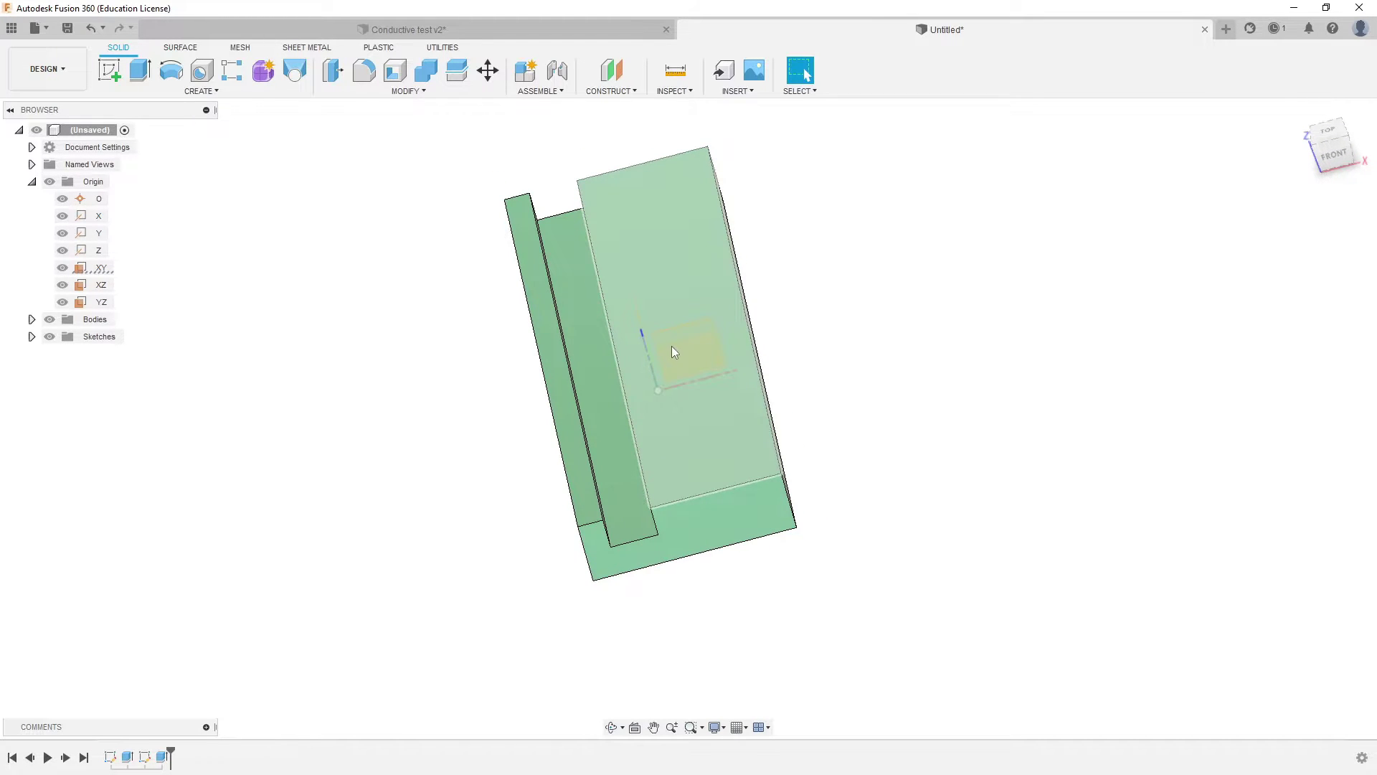
{"action": "middle_click_drag", "start_coordinate": [787, 421], "coordinate": [789, 385], "text": "shift"}
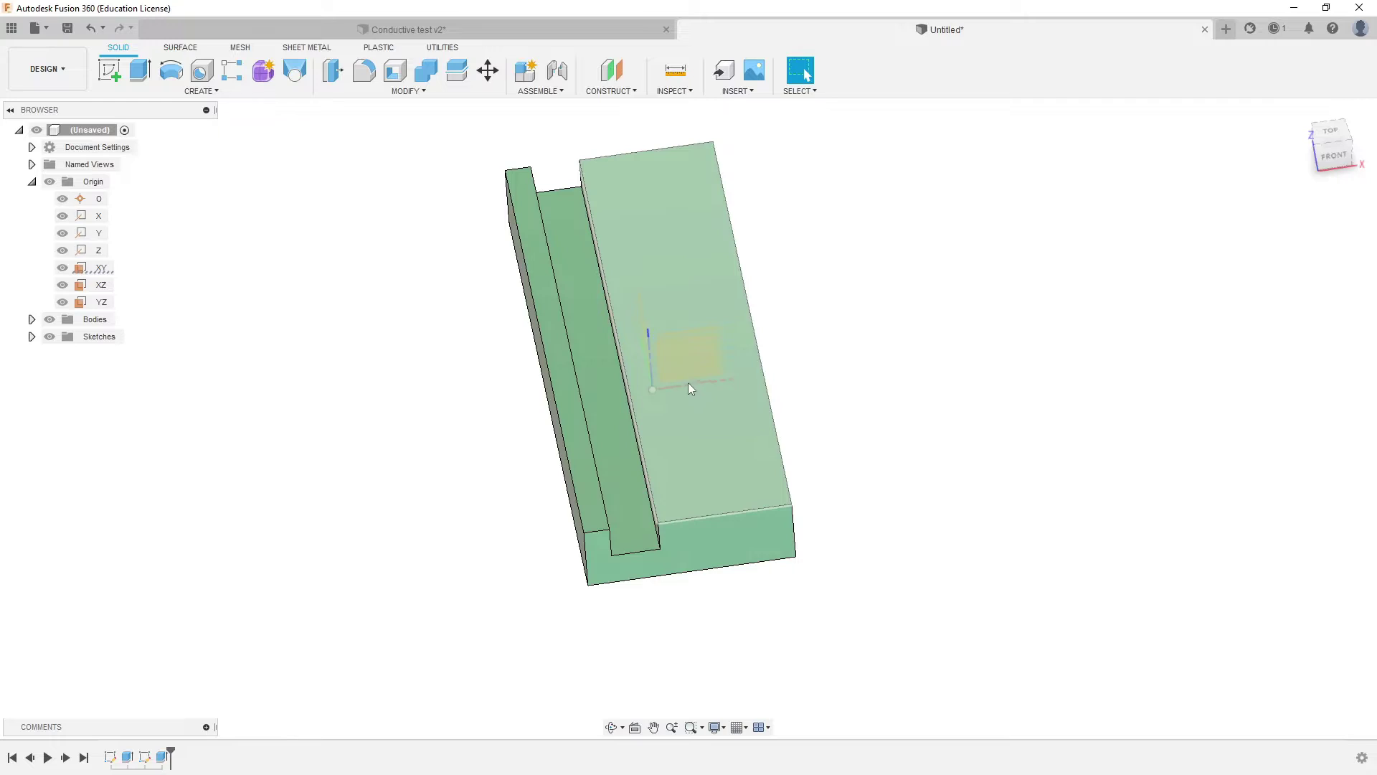
{"action": "middle_click_drag", "start_coordinate": [689, 385], "coordinate": [615, 399], "text": "shift"}
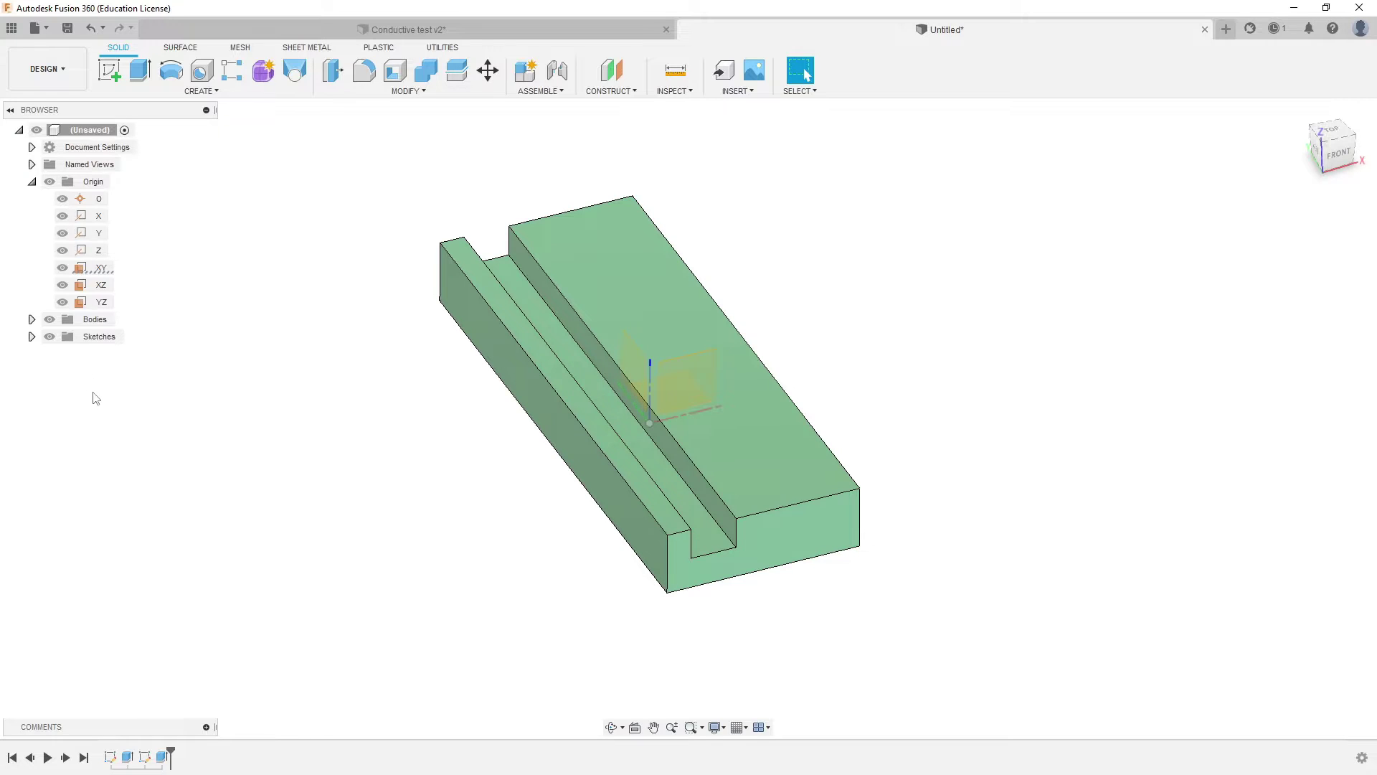
{"action": "left_click", "coordinate": [31, 337]}
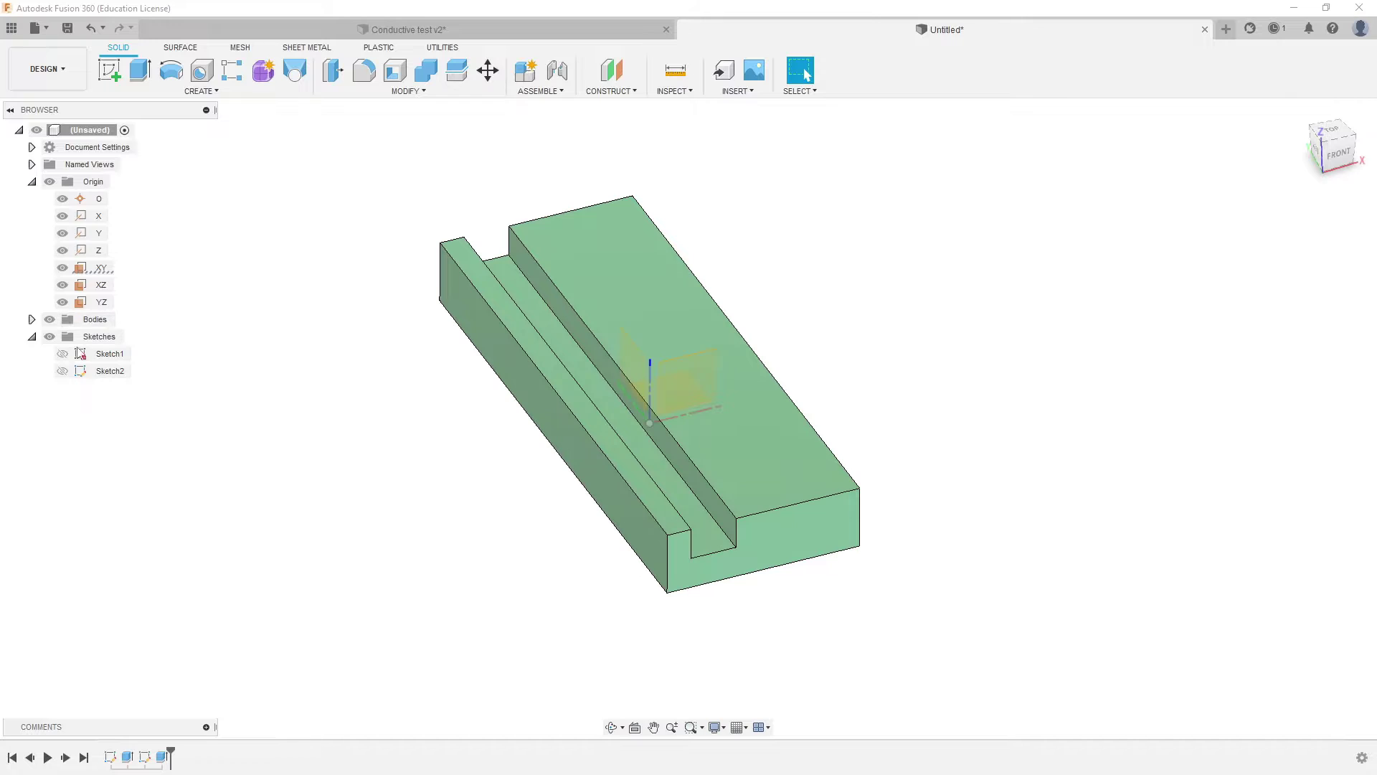
{"action": "left_click", "coordinate": [66, 373]}
{"action": "left_click", "coordinate": [62, 371]}
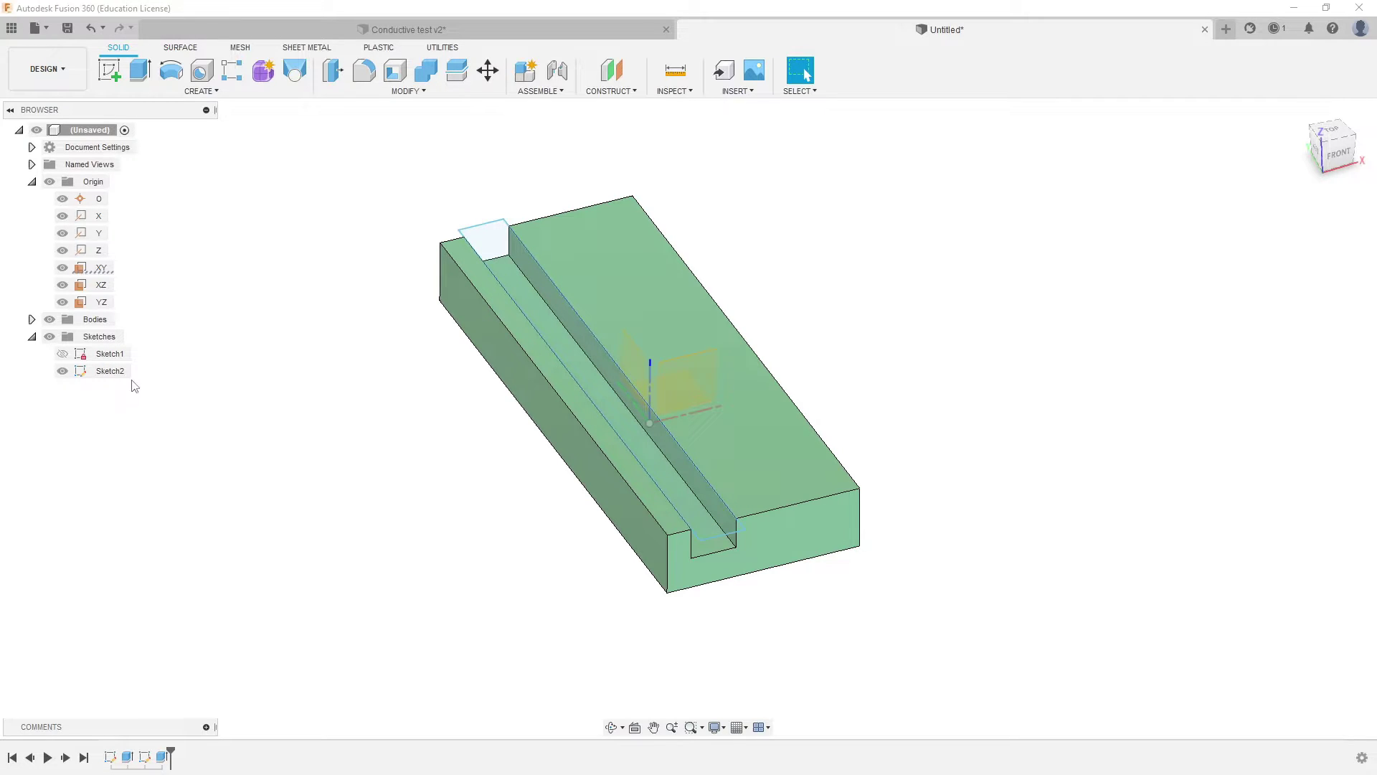
{"action": "left_click", "coordinate": [63, 371]}
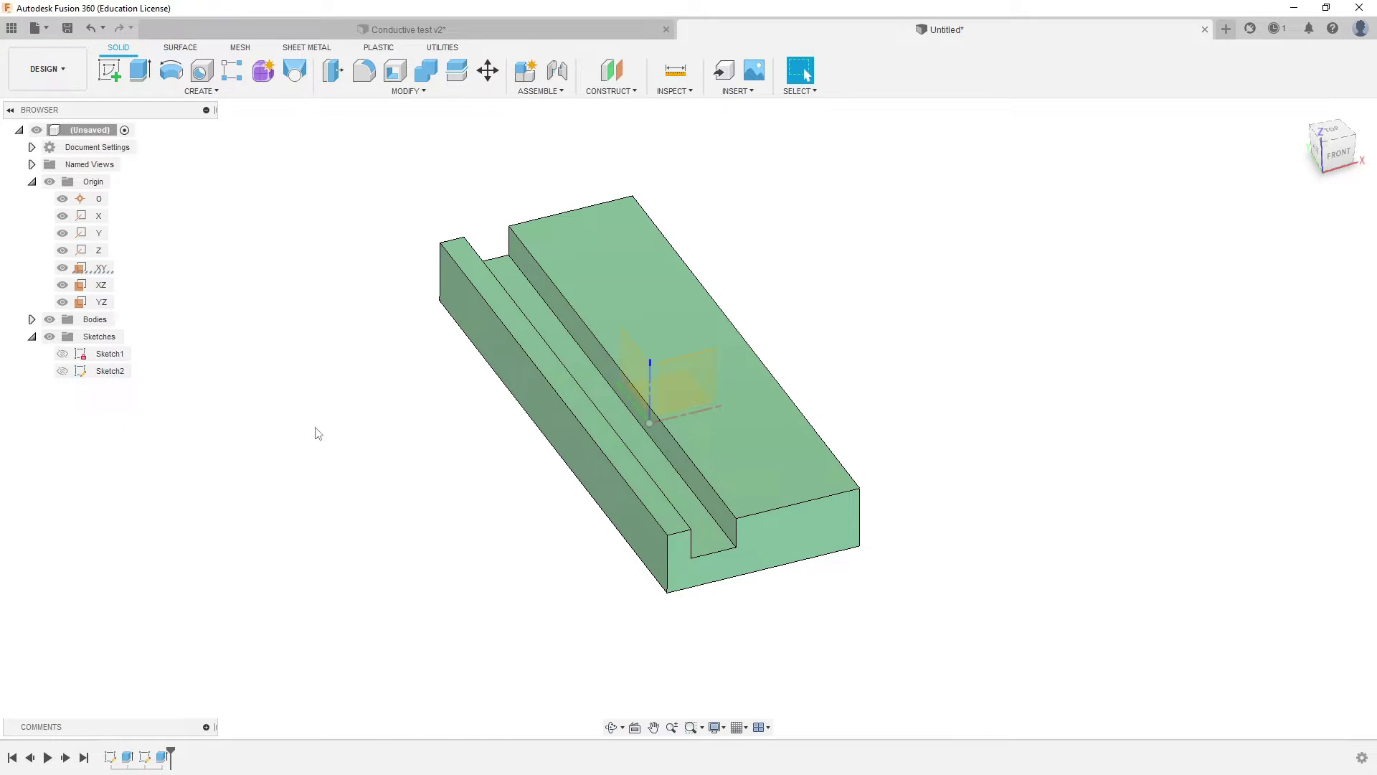
Open the channel's rectangle sketch, Sketch2, for editing
{"action": "right_click", "coordinate": [110, 371]}
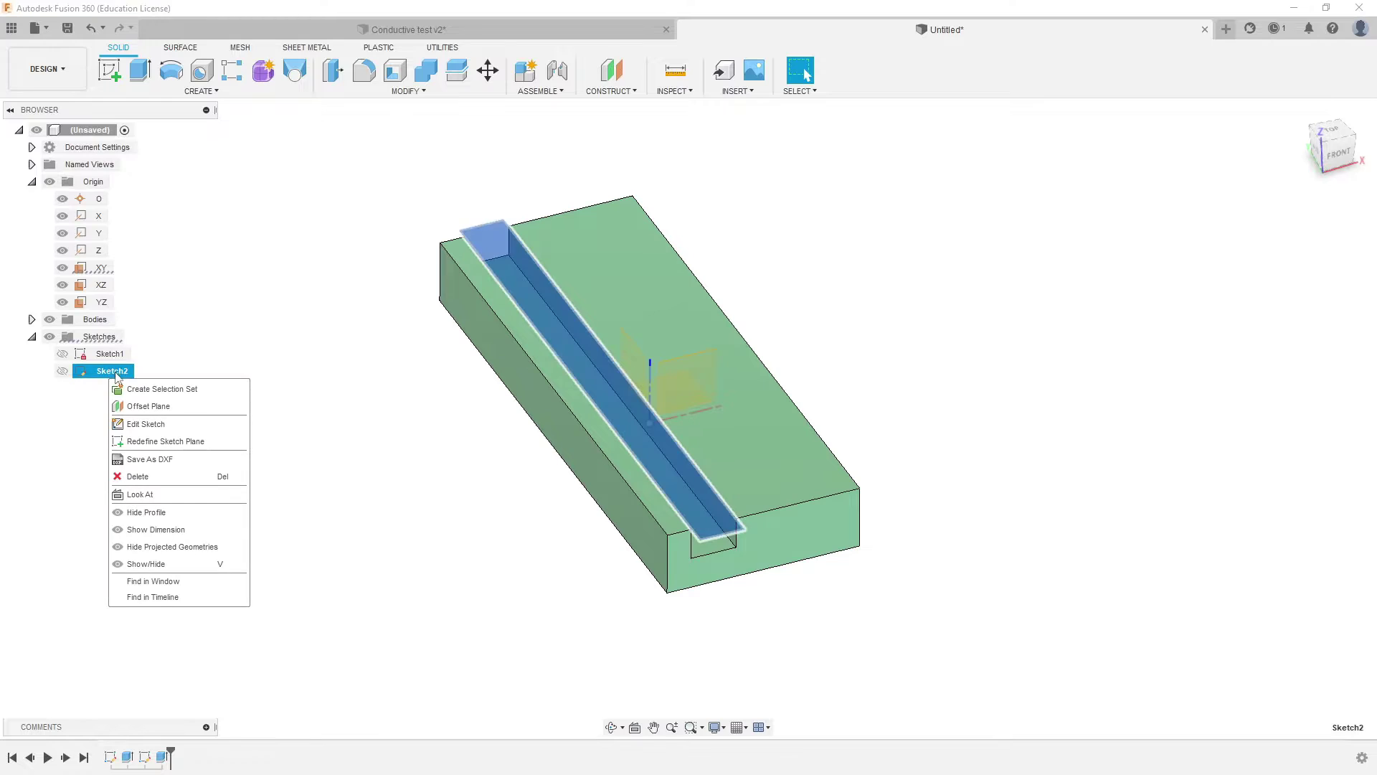
{"action": "left_click", "coordinate": [177, 427]}
{"action": "left_click", "coordinate": [274, 553]}
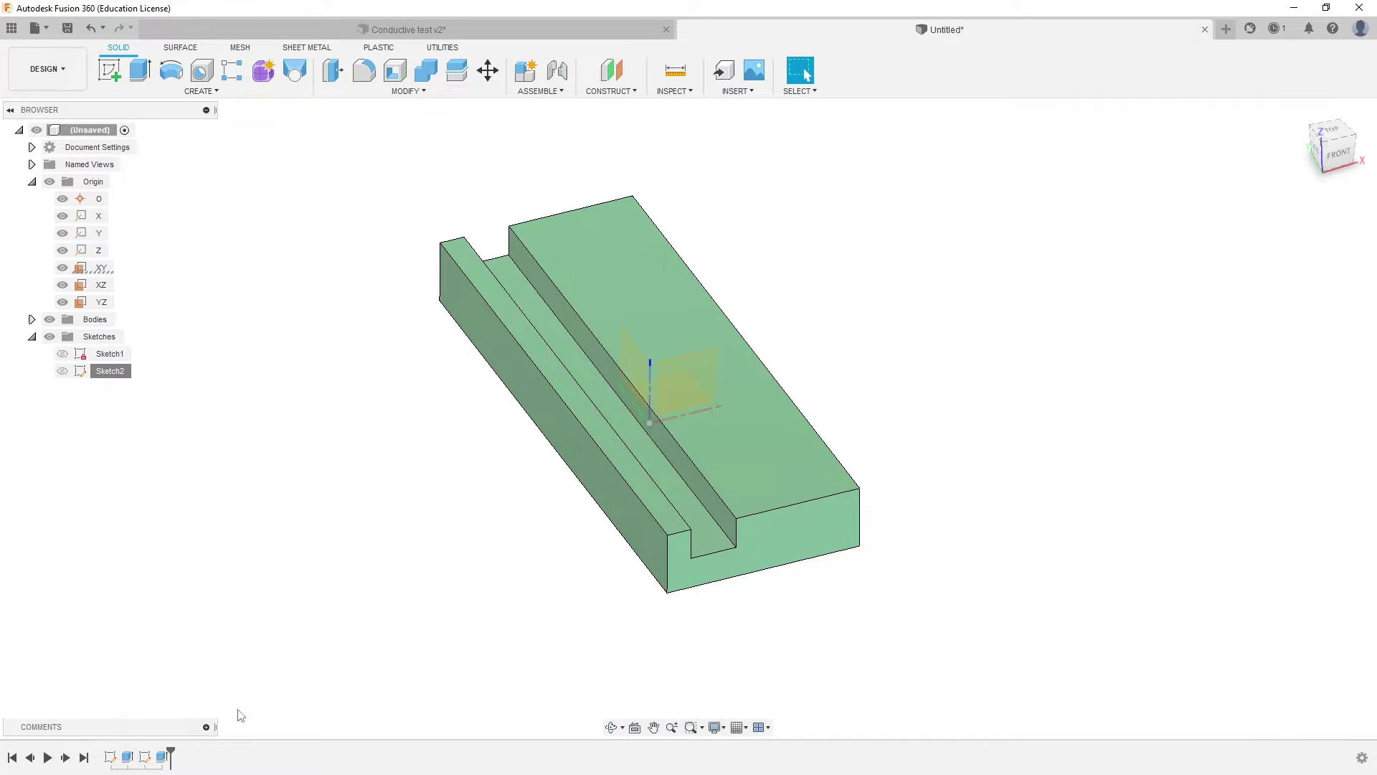
{"action": "left_click", "coordinate": [146, 756]}
{"action": "right_click", "coordinate": [145, 756]}
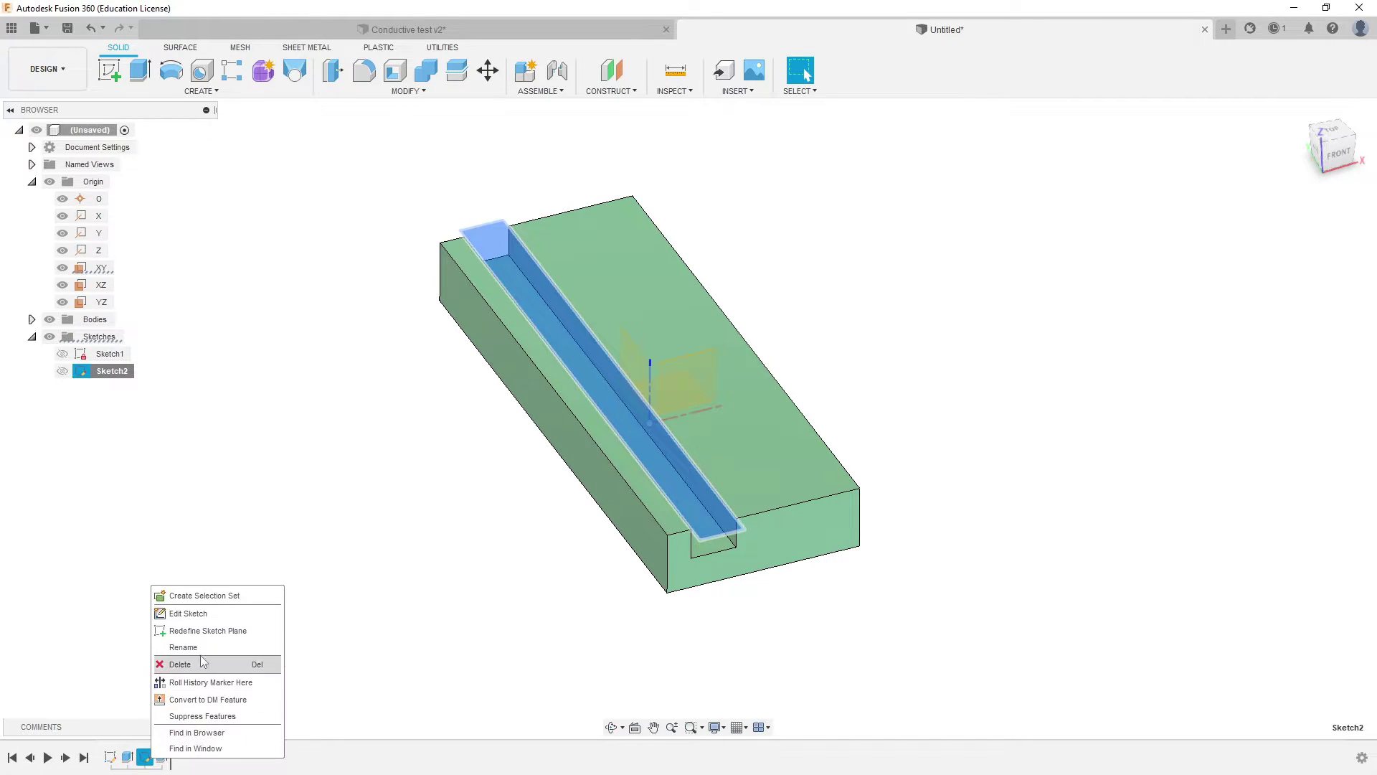
{"action": "left_click", "coordinate": [217, 614]}
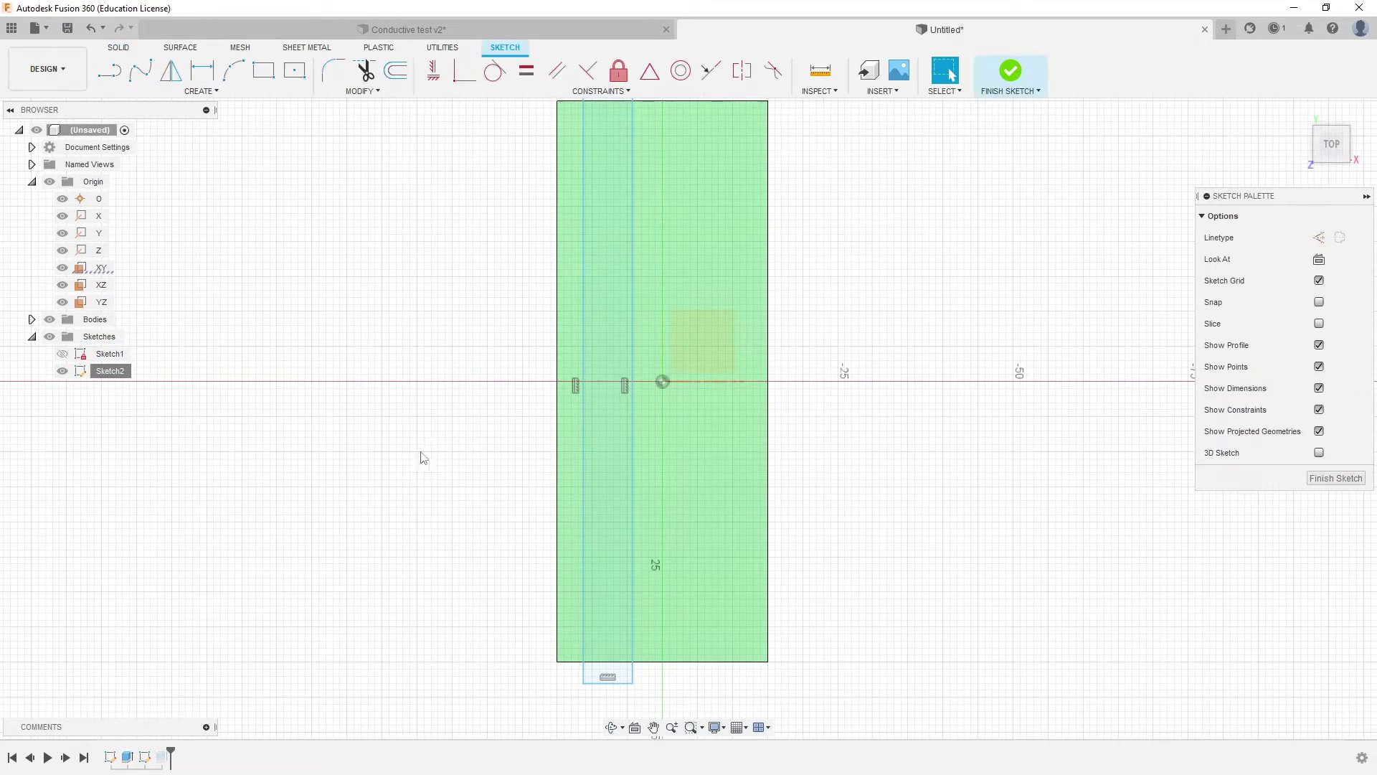
Dimension the width of the channel rectangle to 5 mm
{"action": "middle_click_drag", "start_coordinate": [404, 467], "coordinate": [394, 541]}
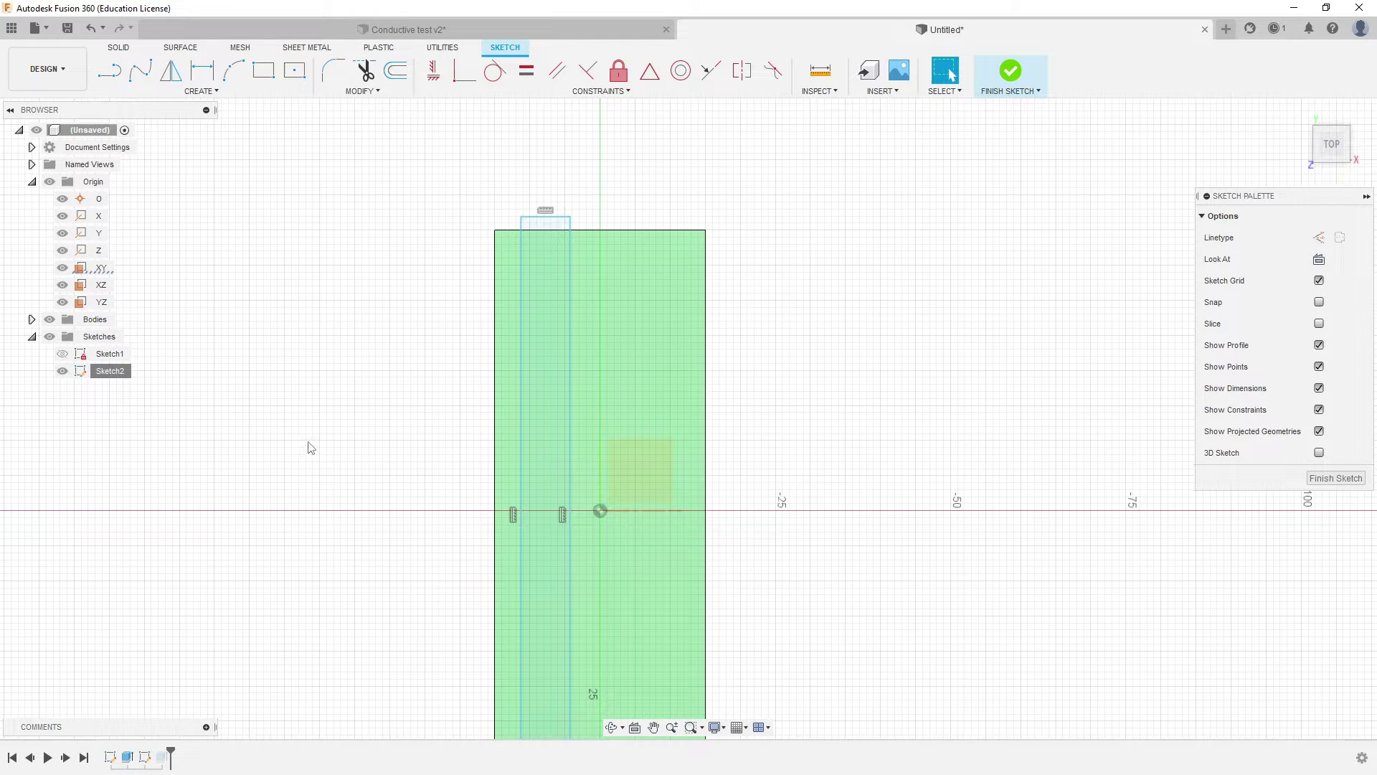
{"action": "middle_click_drag", "start_coordinate": [330, 466], "coordinate": [363, 378]}
{"action": "scroll", "coordinate": [385, 437], "scroll_direction": "up", "scroll_amount": 2}
{"action": "scroll", "coordinate": [384, 471], "scroll_direction": "down", "scroll_amount": 4}
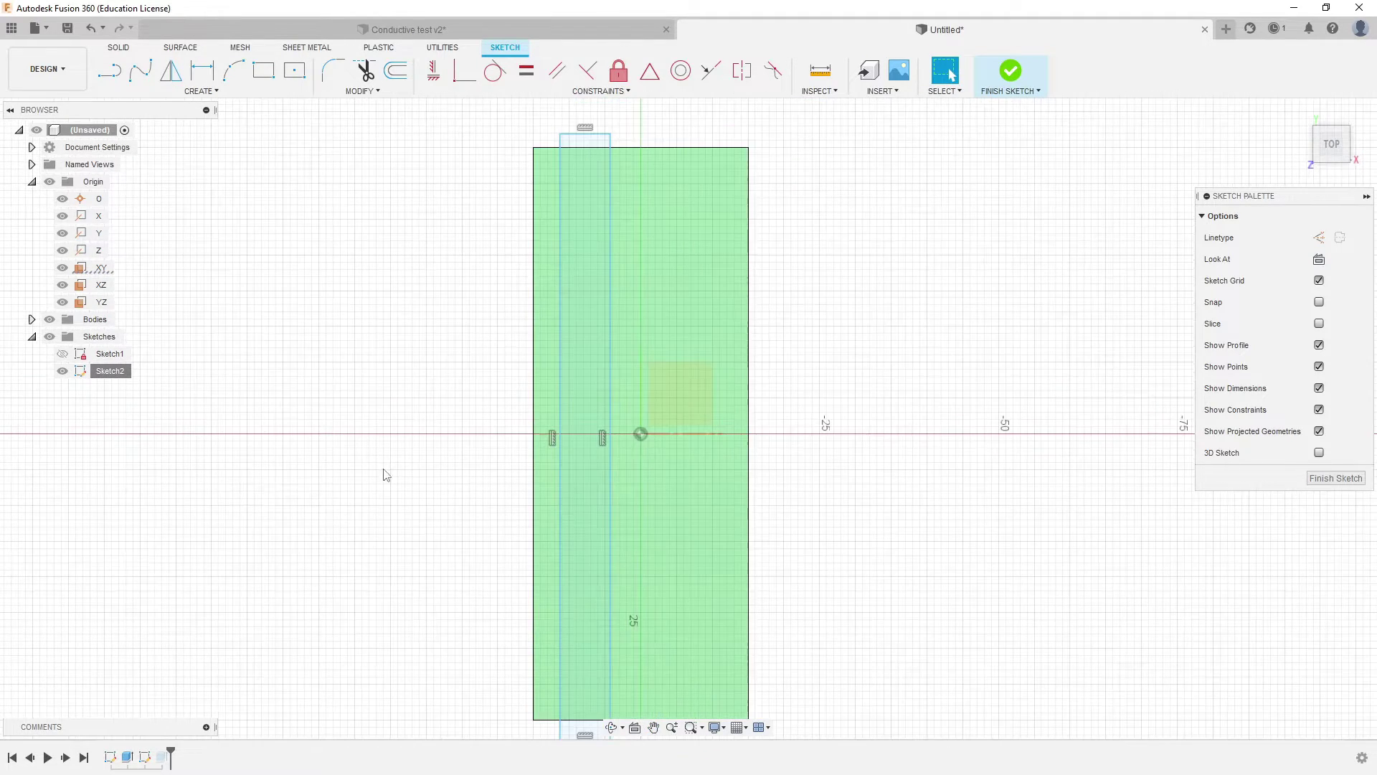
{"action": "mouse_move", "coordinate": [394, 456]}
{"action": "middle_mouse_down"}
{"action": "mouse_move", "coordinate": [430, 357]}
{"action": "mouse_move", "coordinate": [394, 363]}
{"action": "middle_mouse_up"}
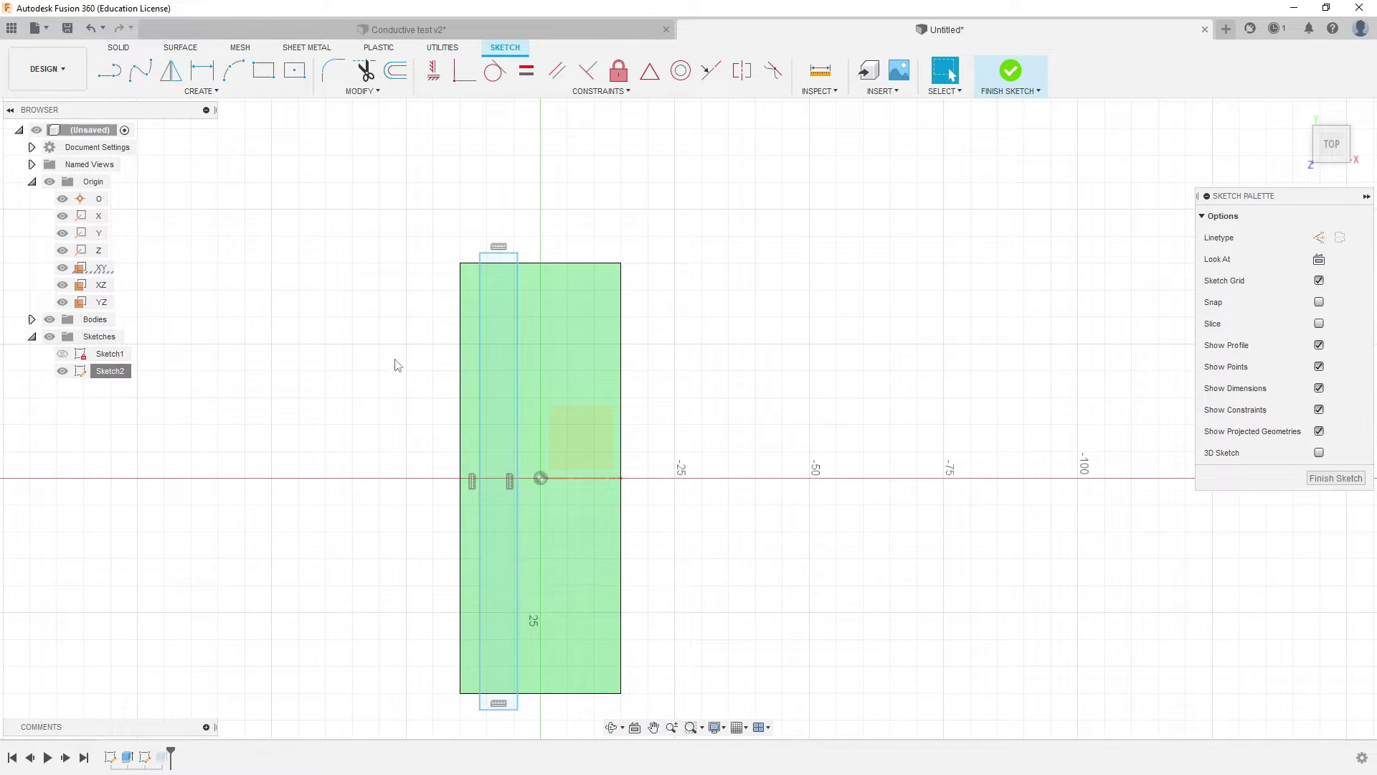
{"action": "left_click", "coordinate": [514, 256]}
{"action": "key", "text": "d"}
{"action": "left_click", "coordinate": [506, 254]}
{"action": "left_click", "coordinate": [352, 215]}
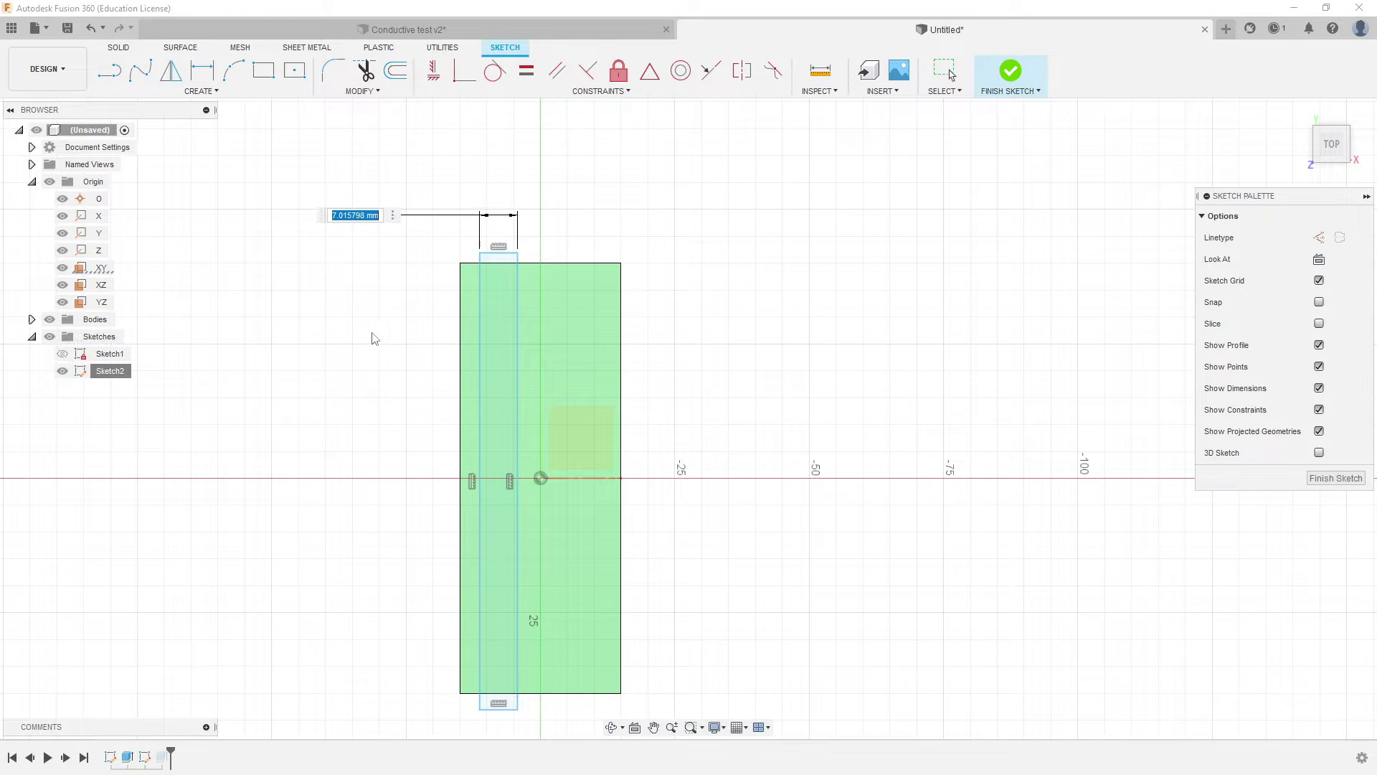
{"action": "type", "text": "5"}
{"action": "key", "text": "Return"}
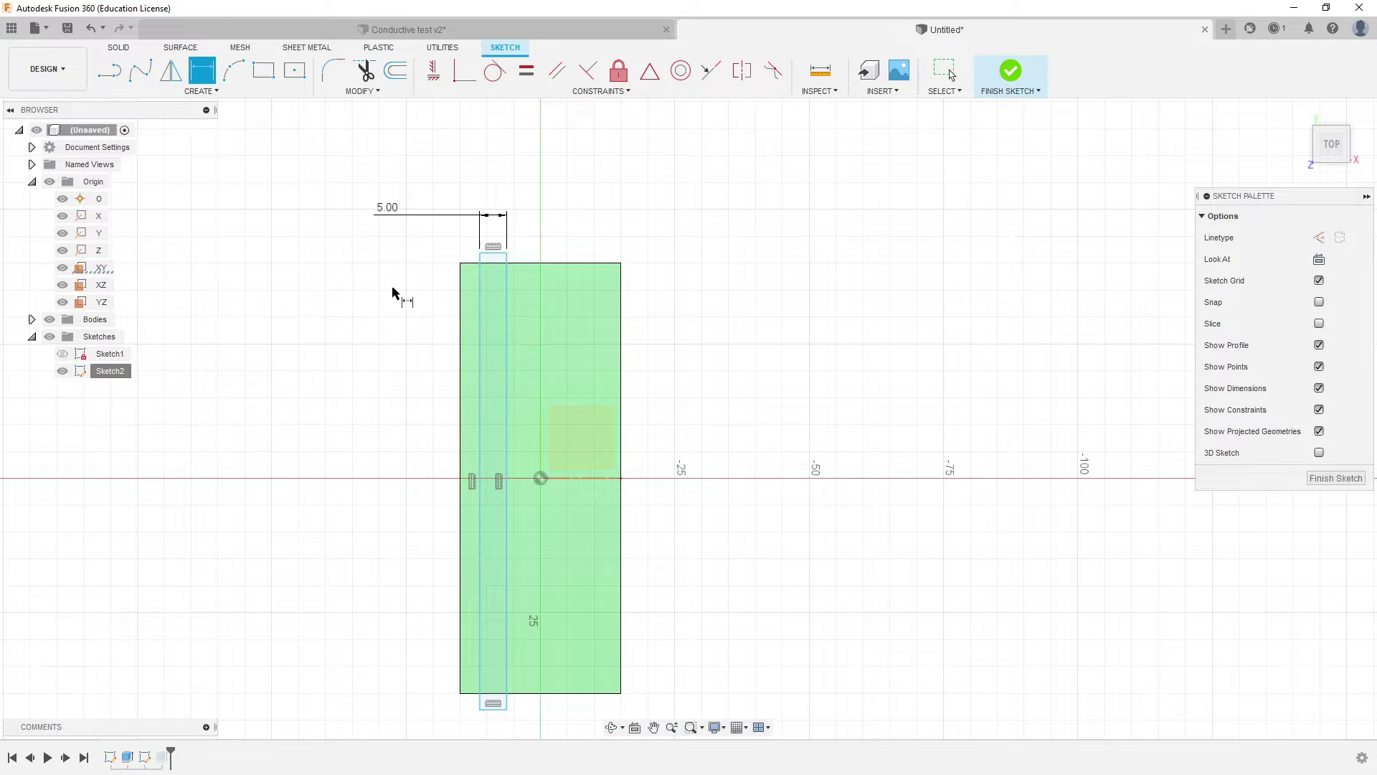
{"action": "mouse_move", "coordinate": [440, 292]}
{"action": "middle_mouse_down"}
{"action": "mouse_move", "coordinate": [445, 264]}
{"action": "mouse_move", "coordinate": [470, 261]}
{"action": "middle_mouse_up"}
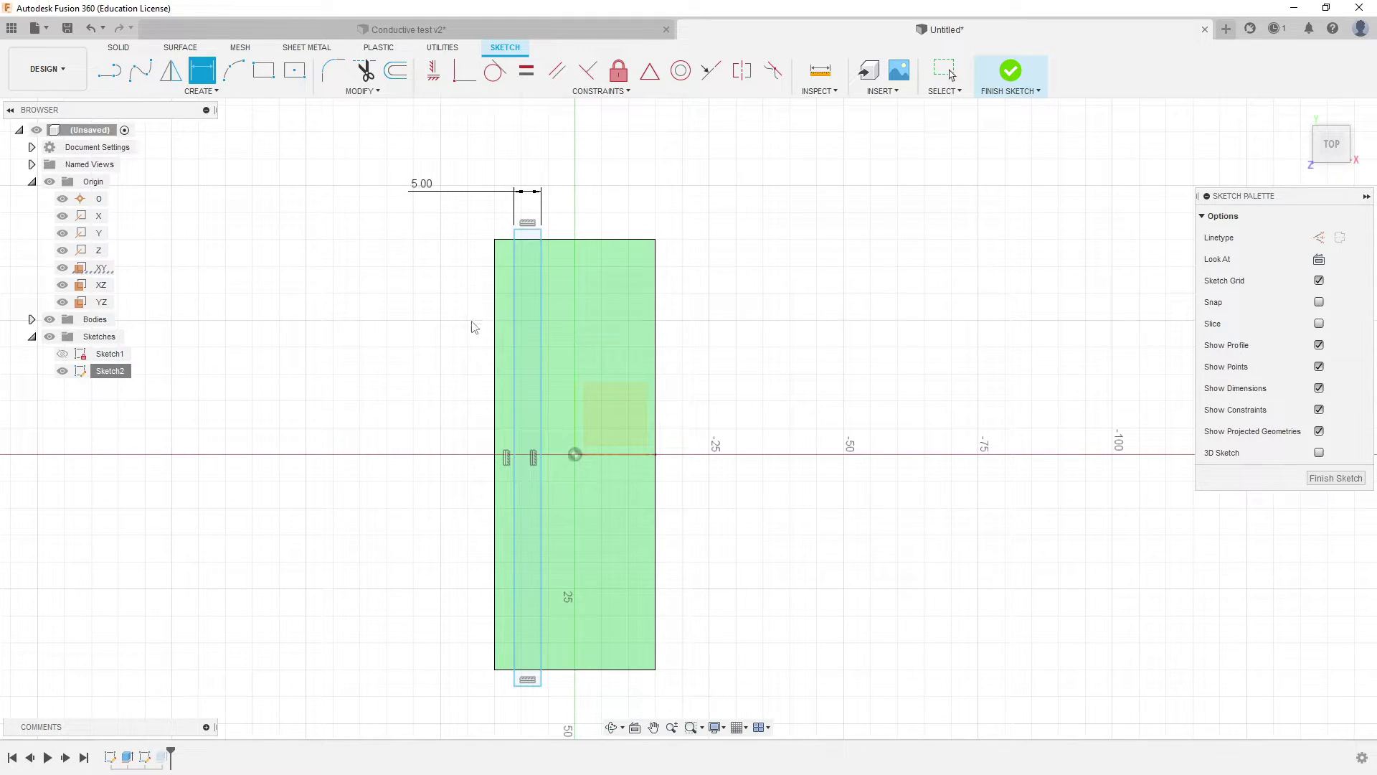
{"action": "middle_click_drag", "start_coordinate": [512, 416], "coordinate": [489, 415]}
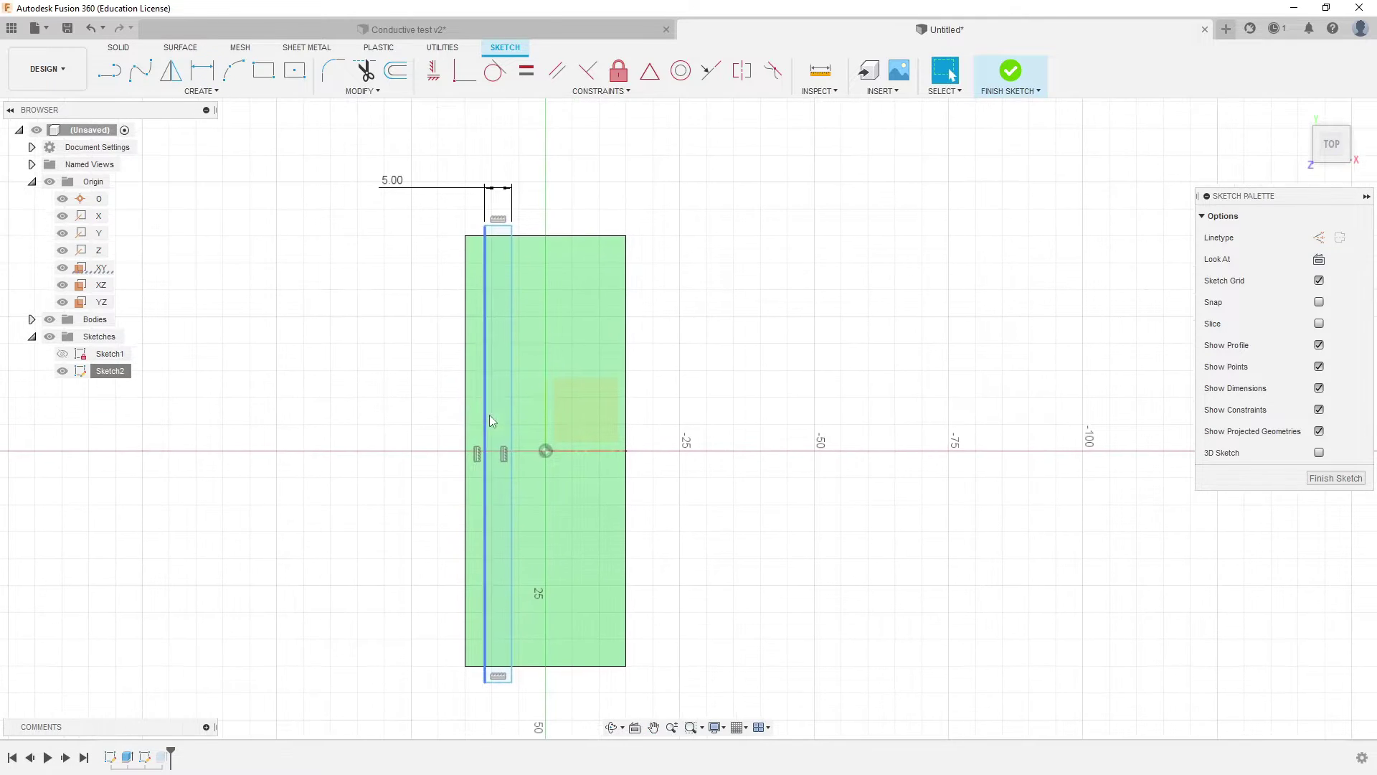
{"action": "key", "text": "Escape"}
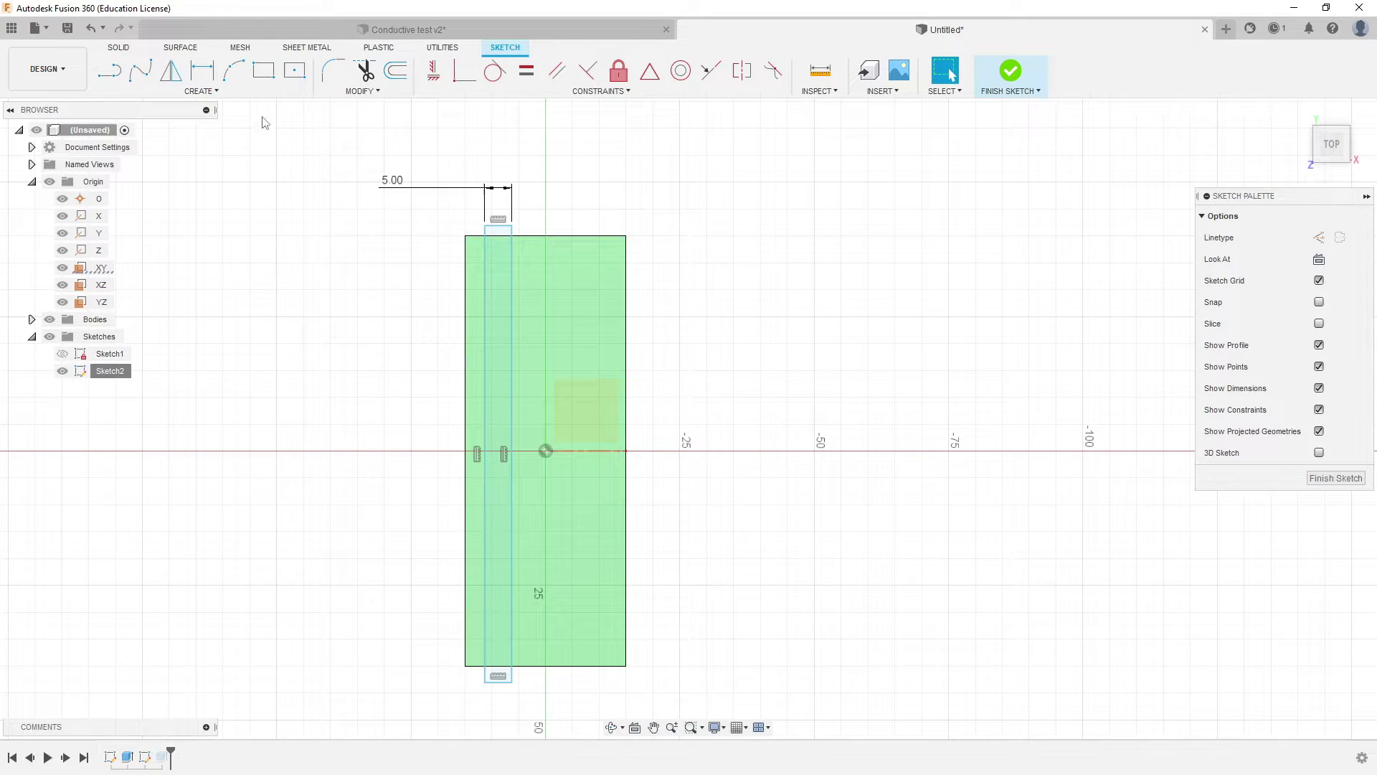
Sketch a second two-point rectangle about 6 by 90 mm to the right of the origin, extending past both short ends of the block
{"action": "left_click", "coordinate": [263, 70]}
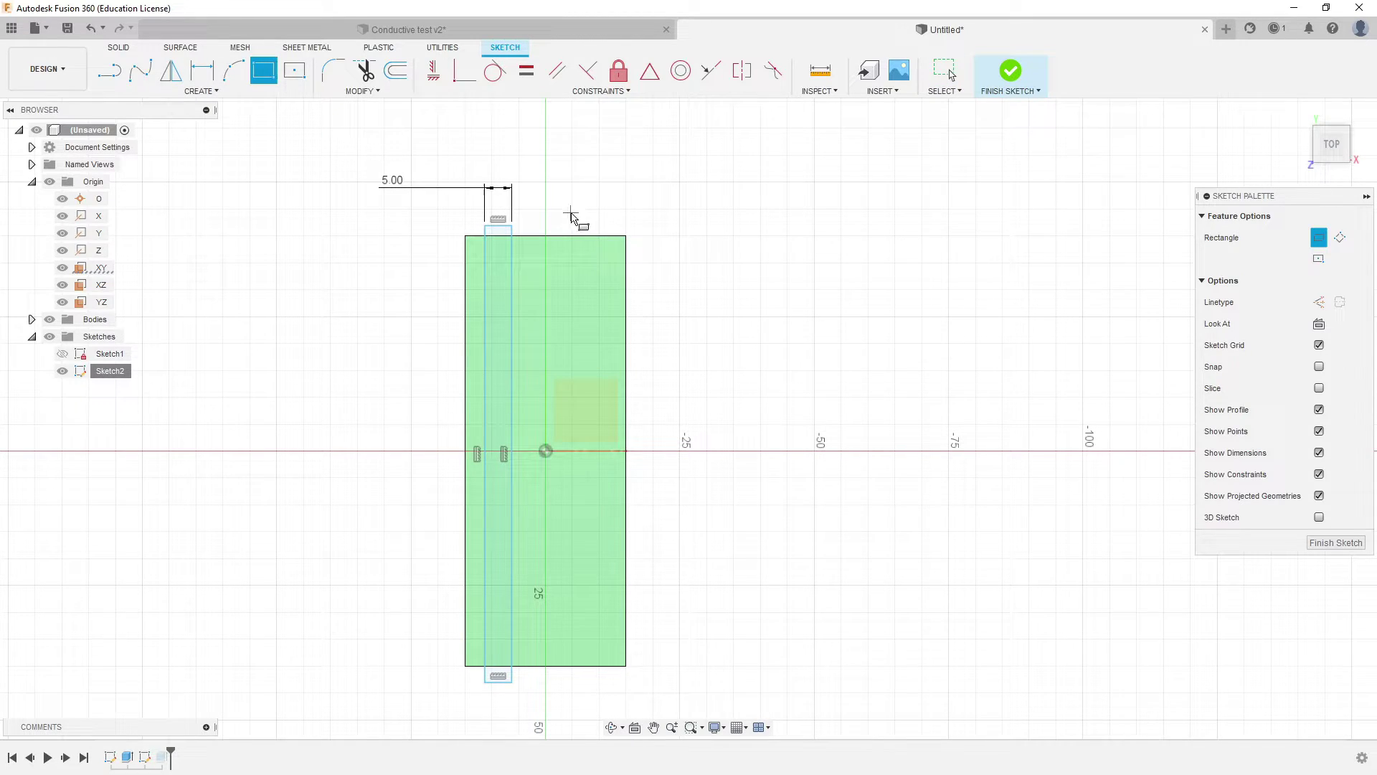
{"action": "left_click", "coordinate": [572, 213]}
{"action": "left_click", "coordinate": [603, 695]}
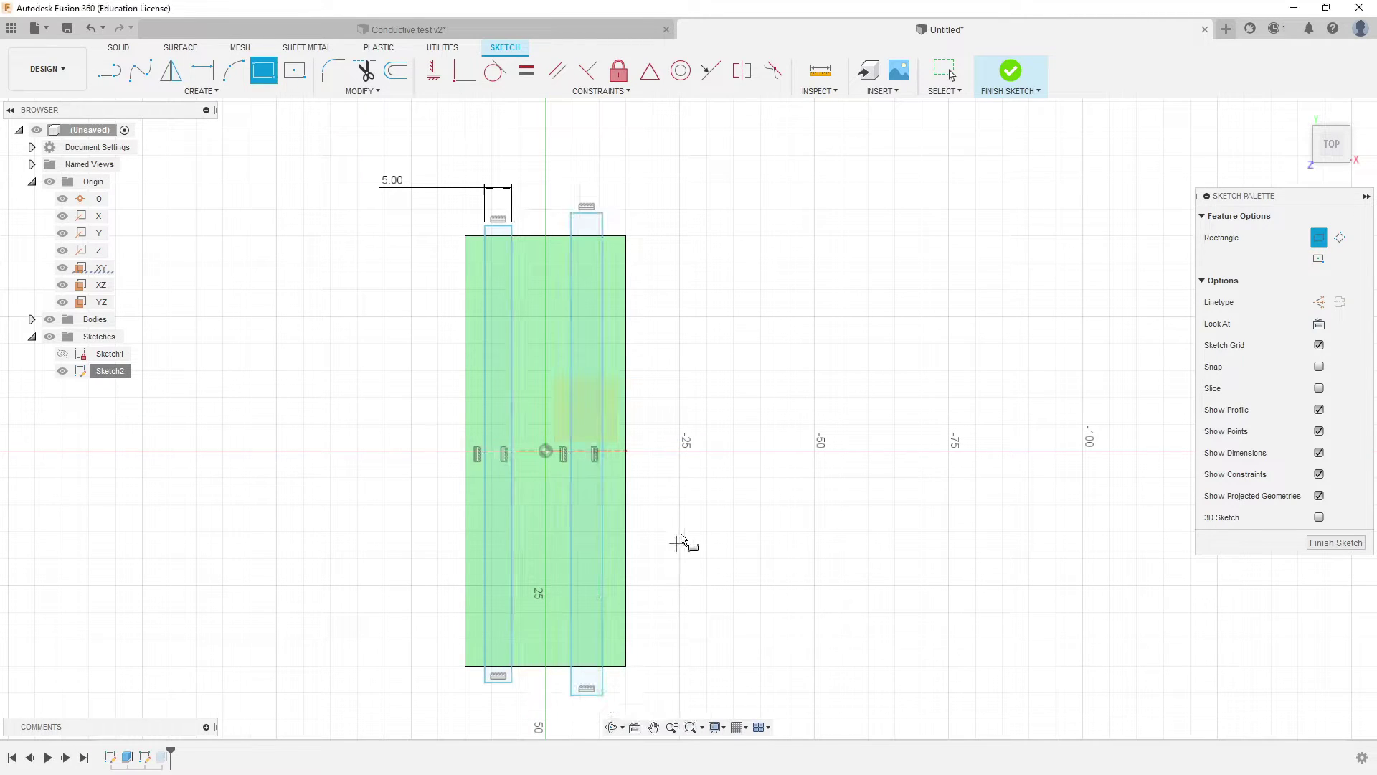
{"action": "middle_click_drag", "start_coordinate": [704, 403], "coordinate": [679, 411]}
{"action": "key", "text": "Escape"}
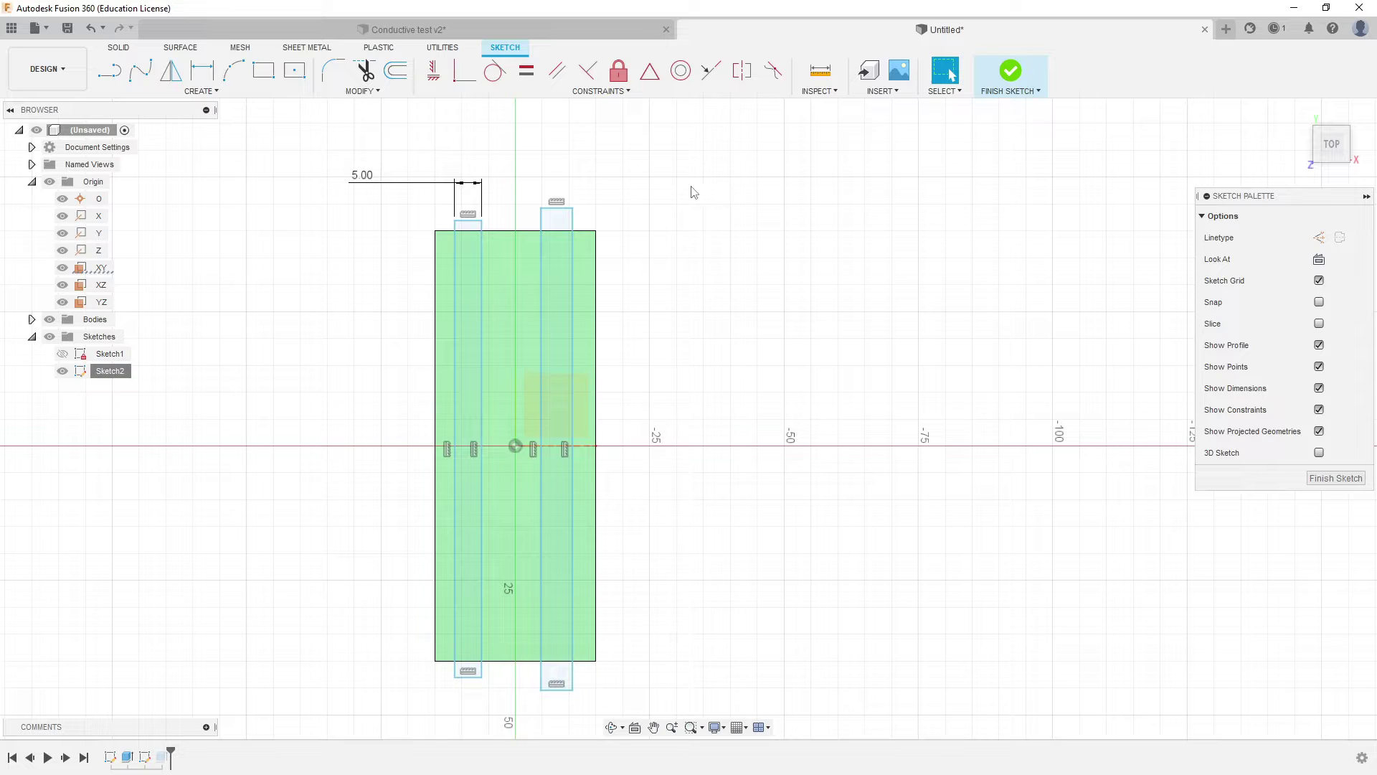
Dimension the second rectangle's width to 5 mm and finish the sketch
{"action": "key", "text": "d"}
{"action": "left_click", "coordinate": [563, 209]}
{"action": "left_click", "coordinate": [680, 162]}
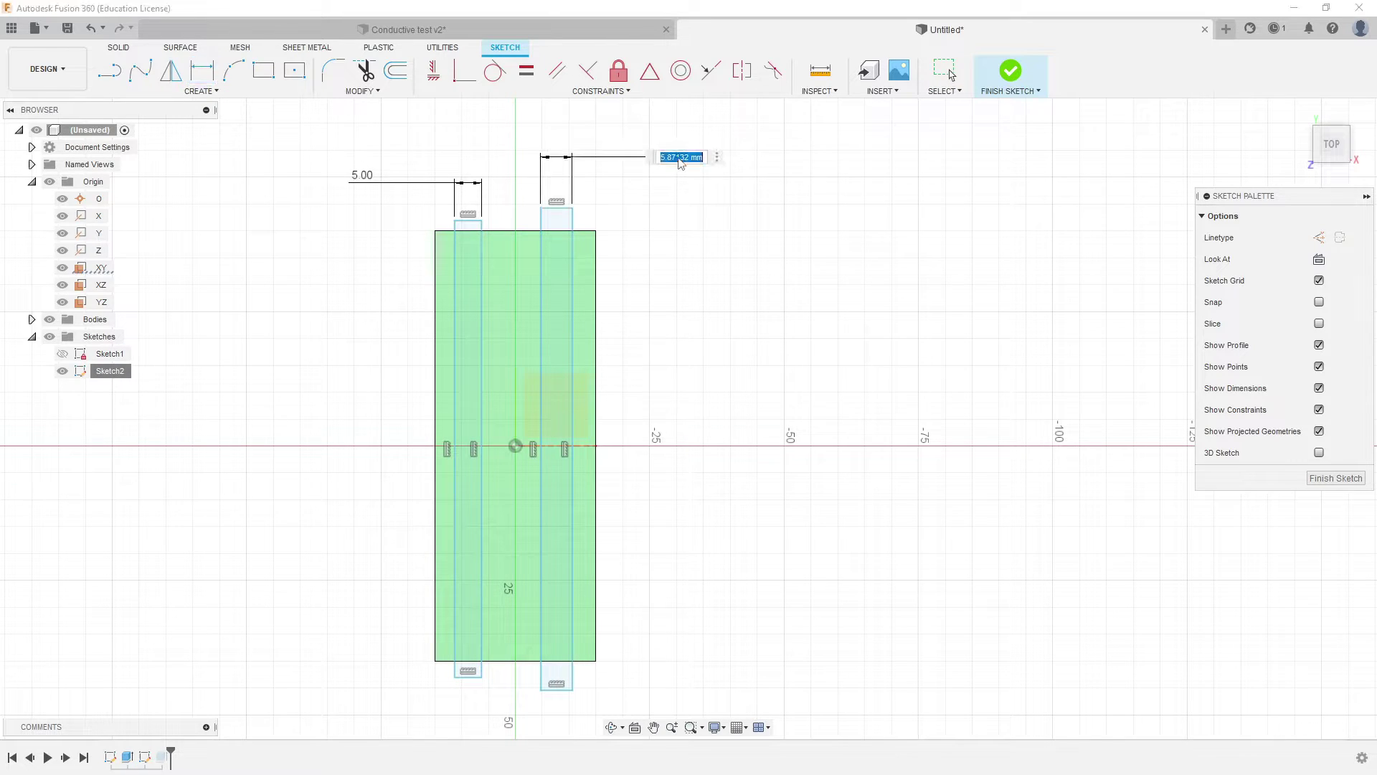
{"action": "type", "text": "5"}
{"action": "key", "text": "Return"}
{"action": "mouse_move", "coordinate": [600, 320]}
{"action": "middle_mouse_down"}
{"action": "mouse_move", "coordinate": [670, 280]}
{"action": "mouse_move", "coordinate": [652, 308]}
{"action": "middle_mouse_up"}
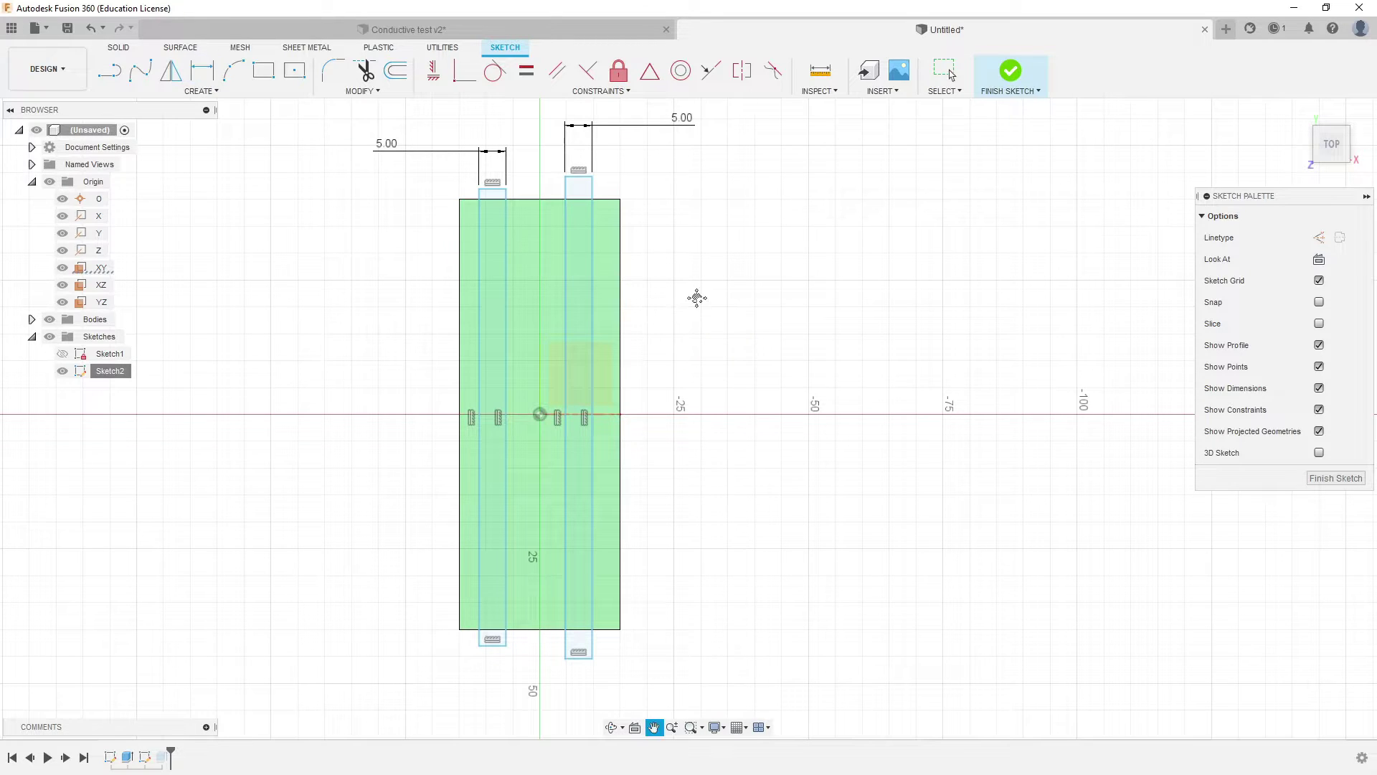
{"action": "mouse_move", "coordinate": [698, 298]}
{"action": "middle_mouse_down"}
{"action": "mouse_move", "coordinate": [673, 324]}
{"action": "mouse_move", "coordinate": [667, 287]}
{"action": "mouse_move", "coordinate": [698, 317]}
{"action": "middle_mouse_up"}
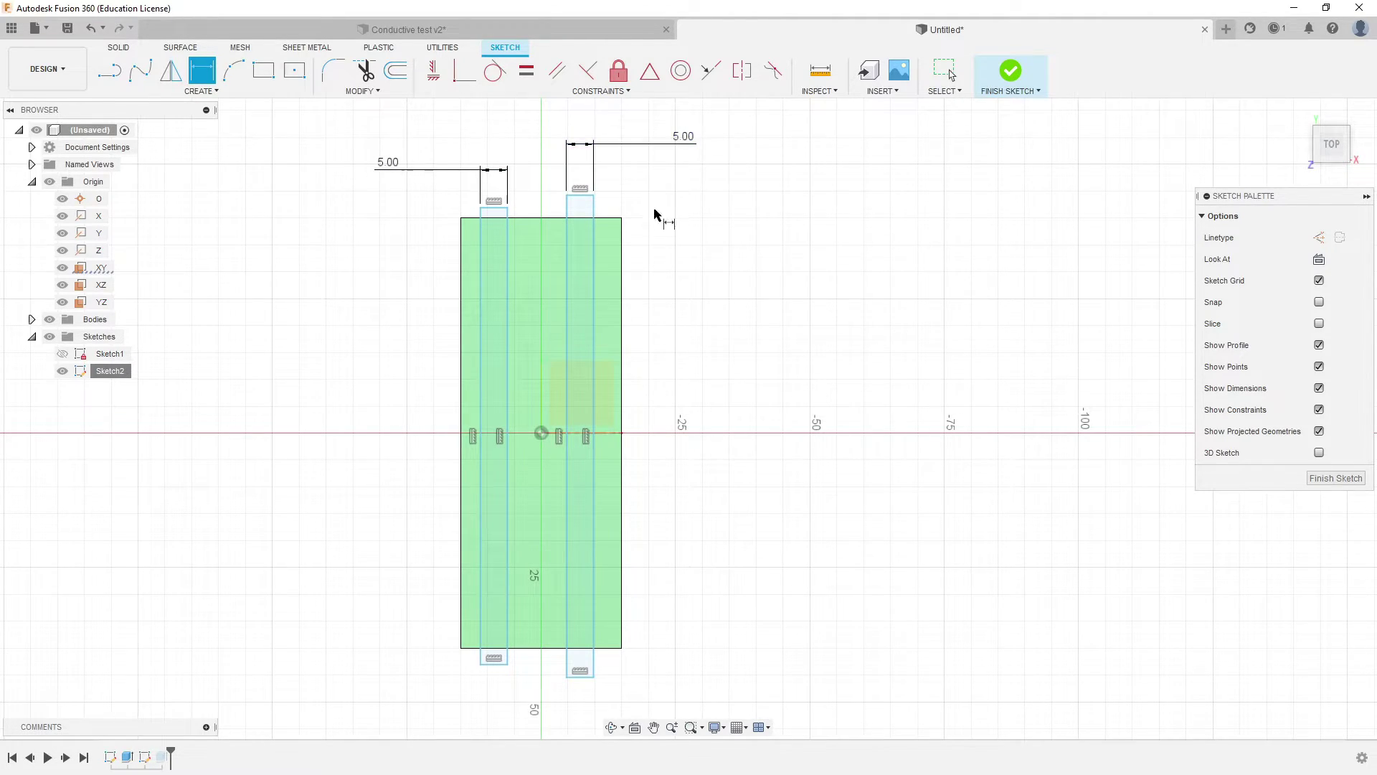
{"action": "left_click", "coordinate": [1010, 76]}
Edit the existing -5 mm channel cut to include the second rectangle's profile and inspect both channels
{"action": "mouse_move", "coordinate": [816, 428]}
{"action": "middle_mouse_down", "text": "shift"}
{"action": "mouse_move", "coordinate": [769, 428]}
{"action": "mouse_move", "coordinate": [827, 409]}
{"action": "mouse_move", "coordinate": [812, 430]}
{"action": "middle_mouse_up", "text": "shift"}
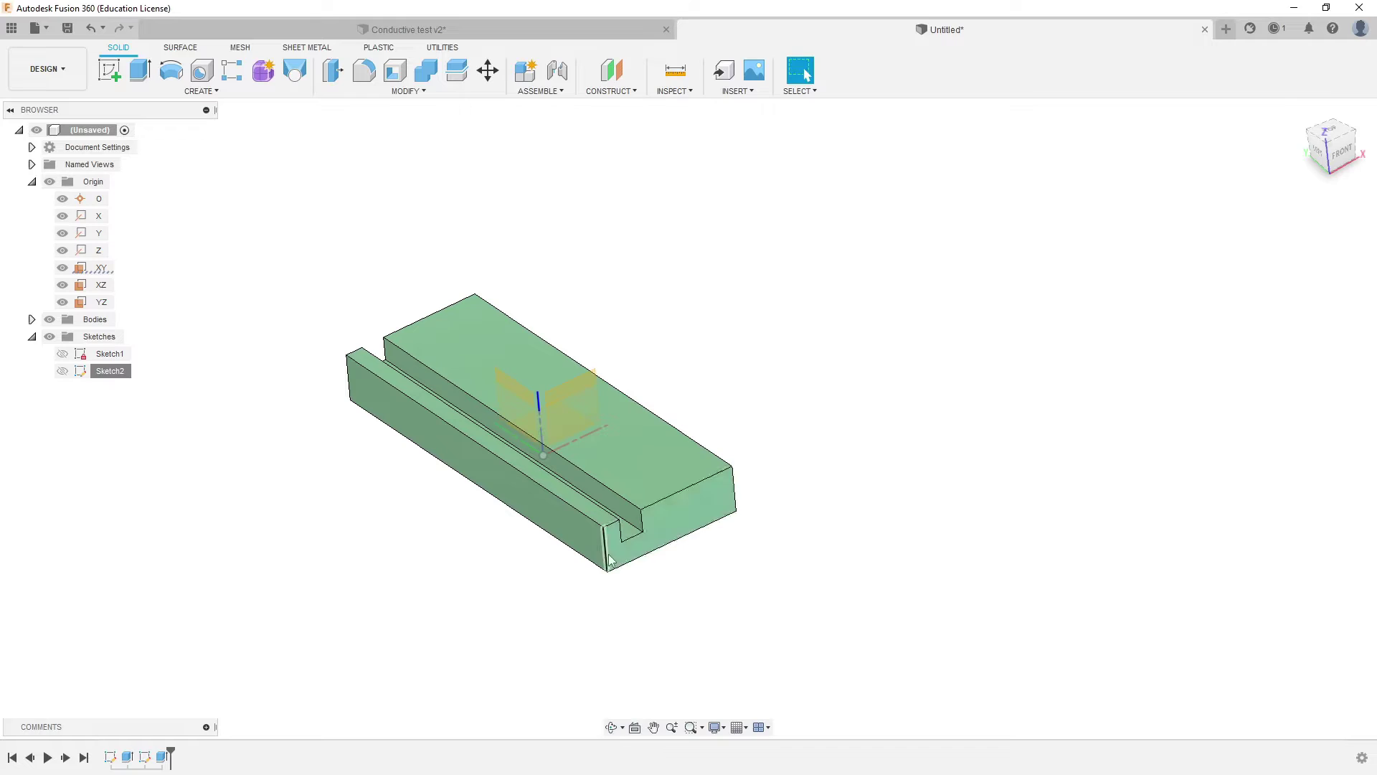
{"action": "double_click", "coordinate": [164, 757]}
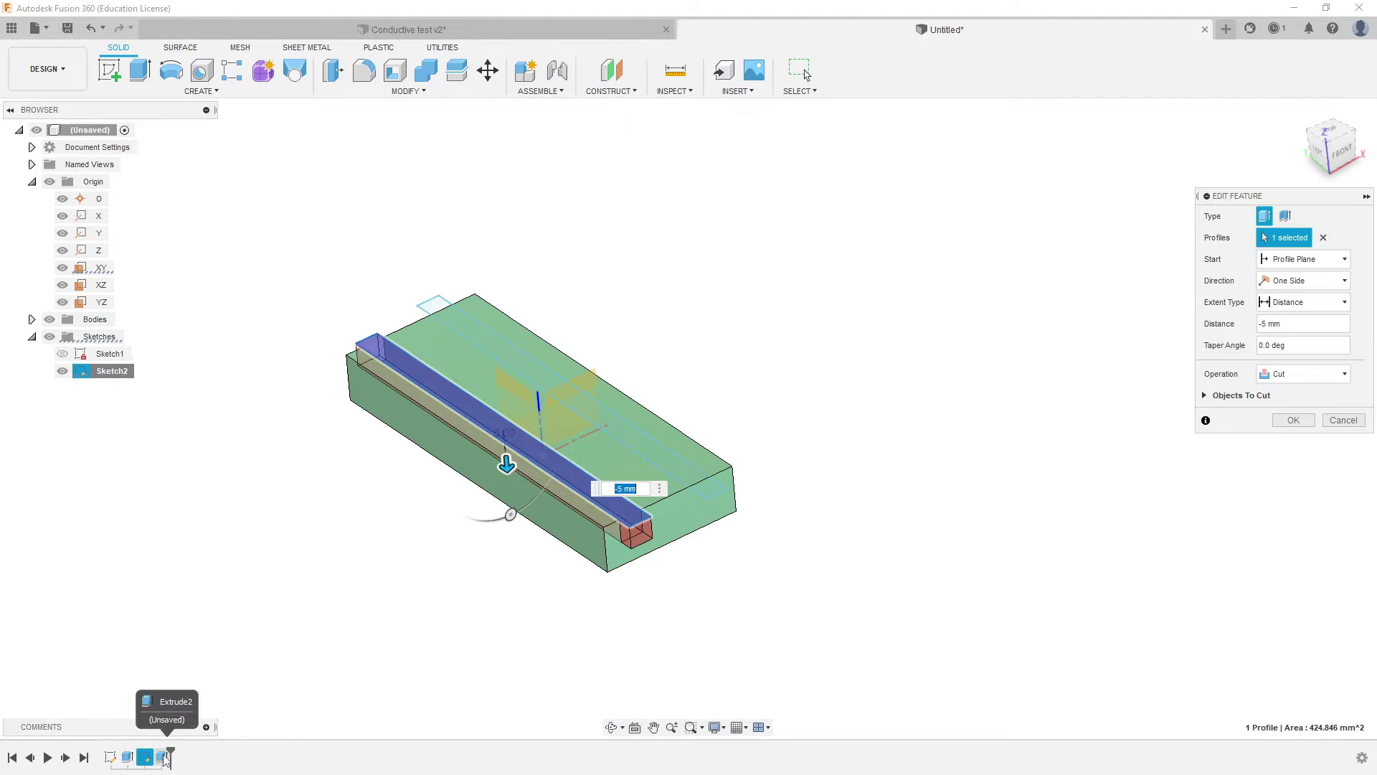
{"action": "left_click", "coordinate": [486, 327]}
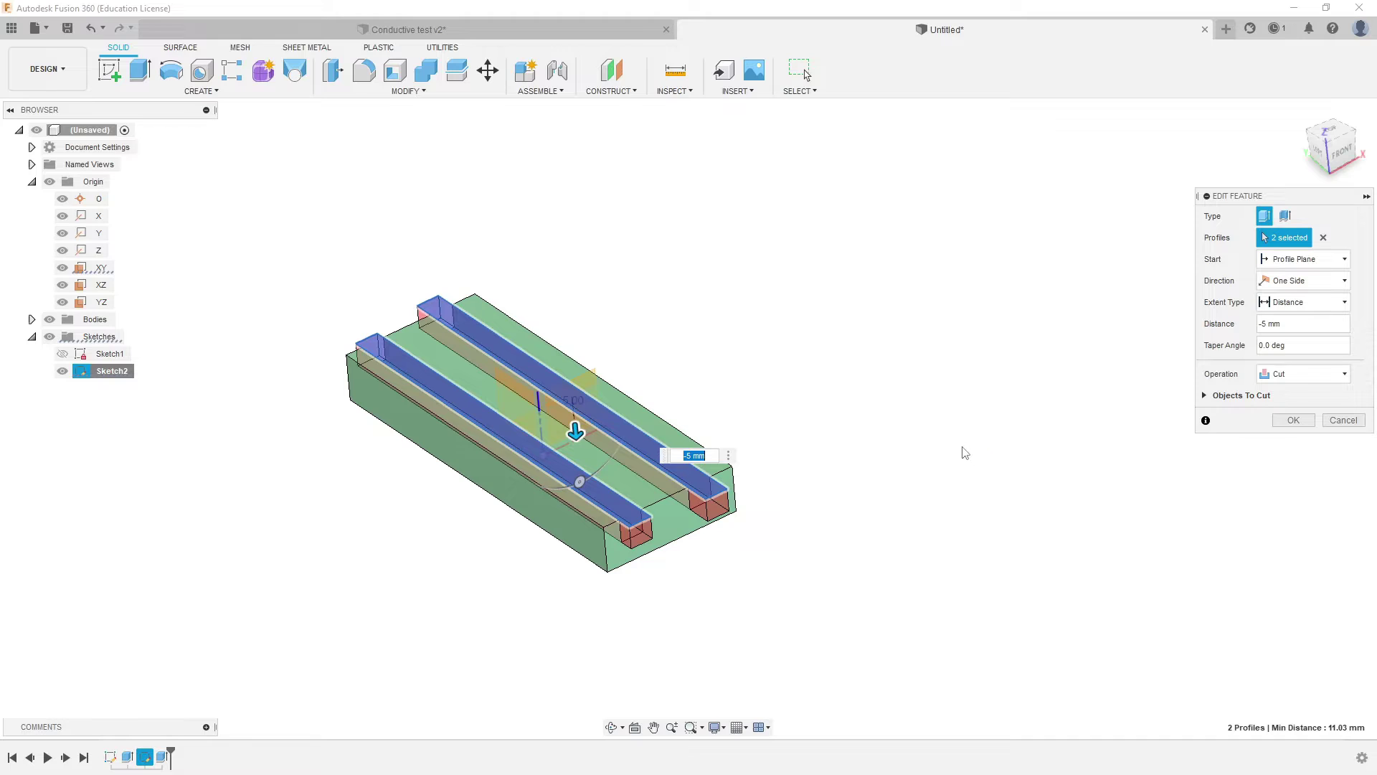
{"action": "middle_click_drag", "start_coordinate": [853, 479], "coordinate": [846, 471]}
{"action": "left_click", "coordinate": [1293, 420]}
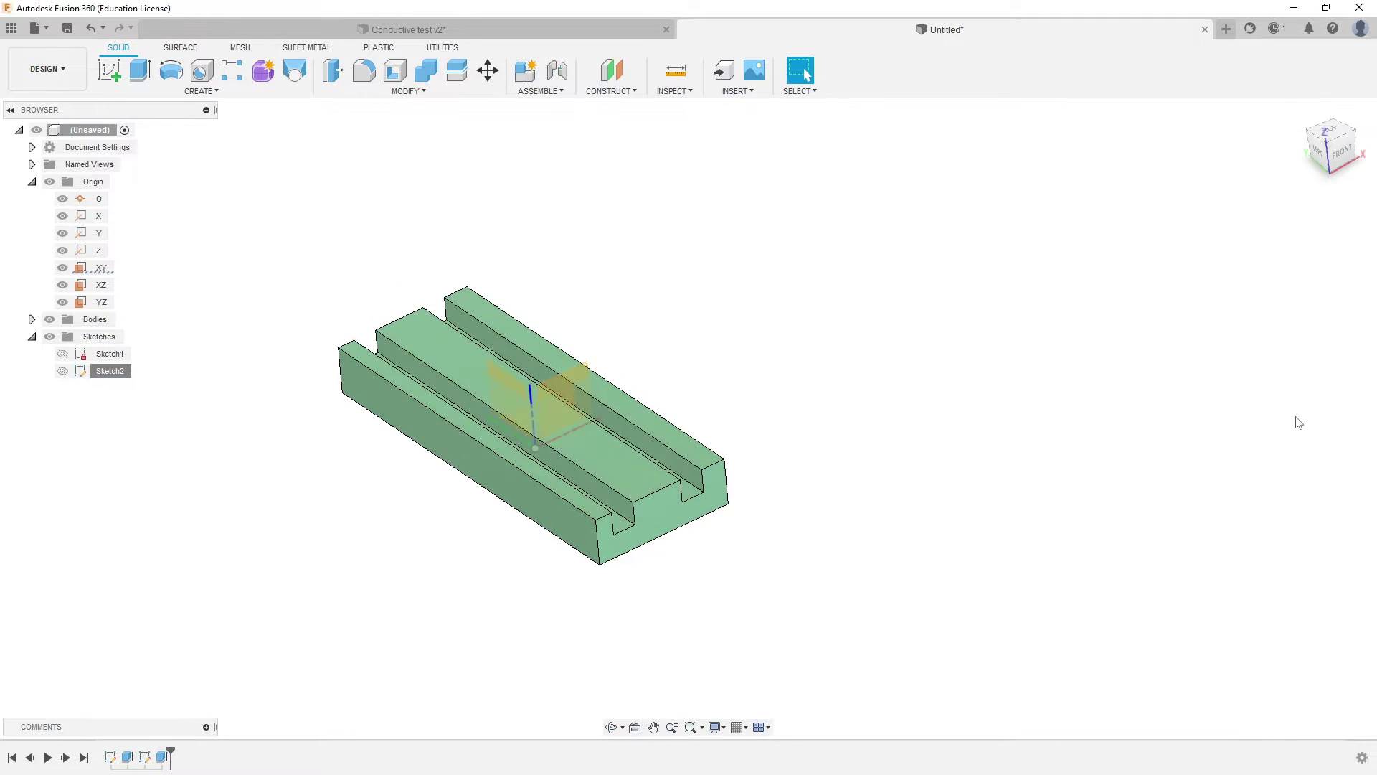
{"action": "middle_click_drag", "start_coordinate": [956, 409], "coordinate": [921, 578], "text": "shift"}
{"action": "key", "text": "Escape"}
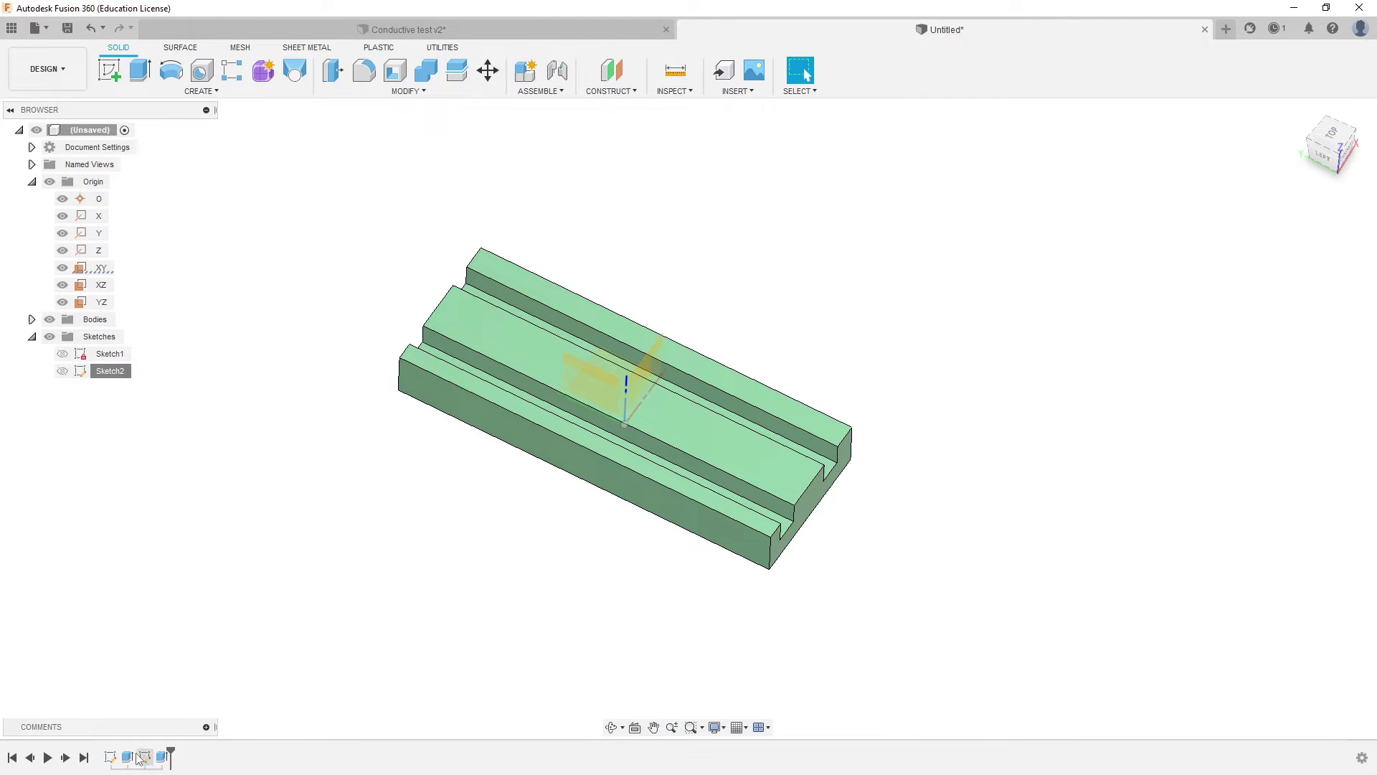
Set the block's length in its base sketch to 120 mm, finish the sketch and inspect how the channels respond
{"action": "double_click", "coordinate": [109, 757]}
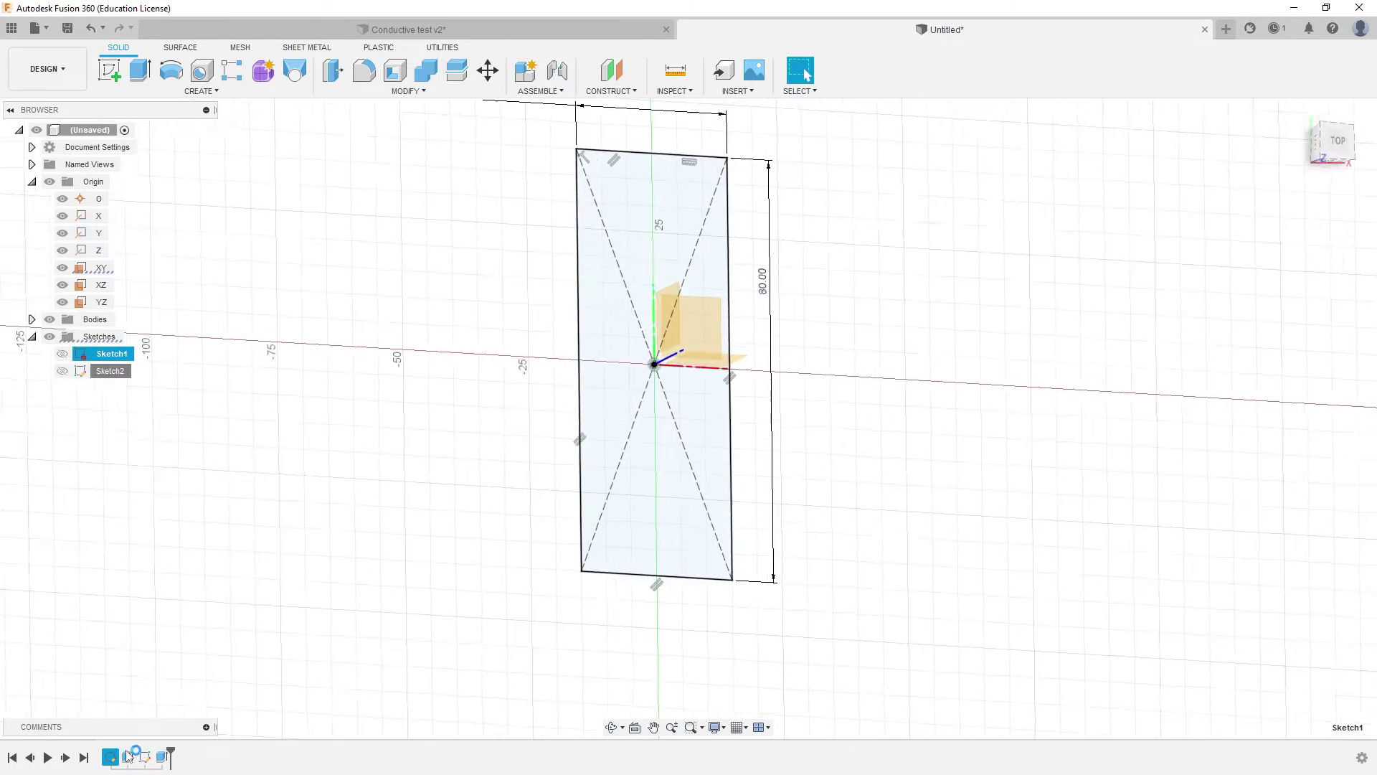
{"action": "double_click", "coordinate": [774, 273]}
{"action": "type", "text": "120"}
{"action": "key", "text": "Return"}
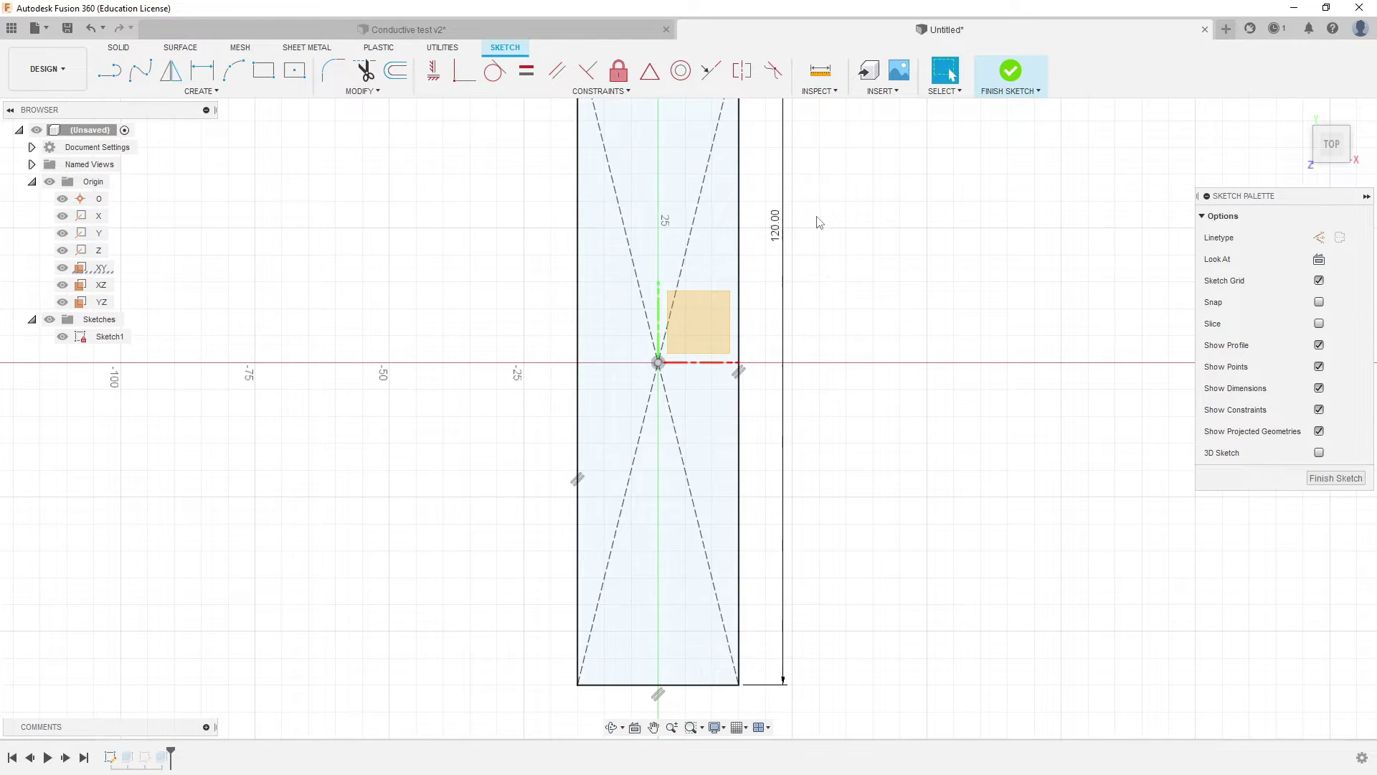
{"action": "left_click", "coordinate": [1011, 71]}
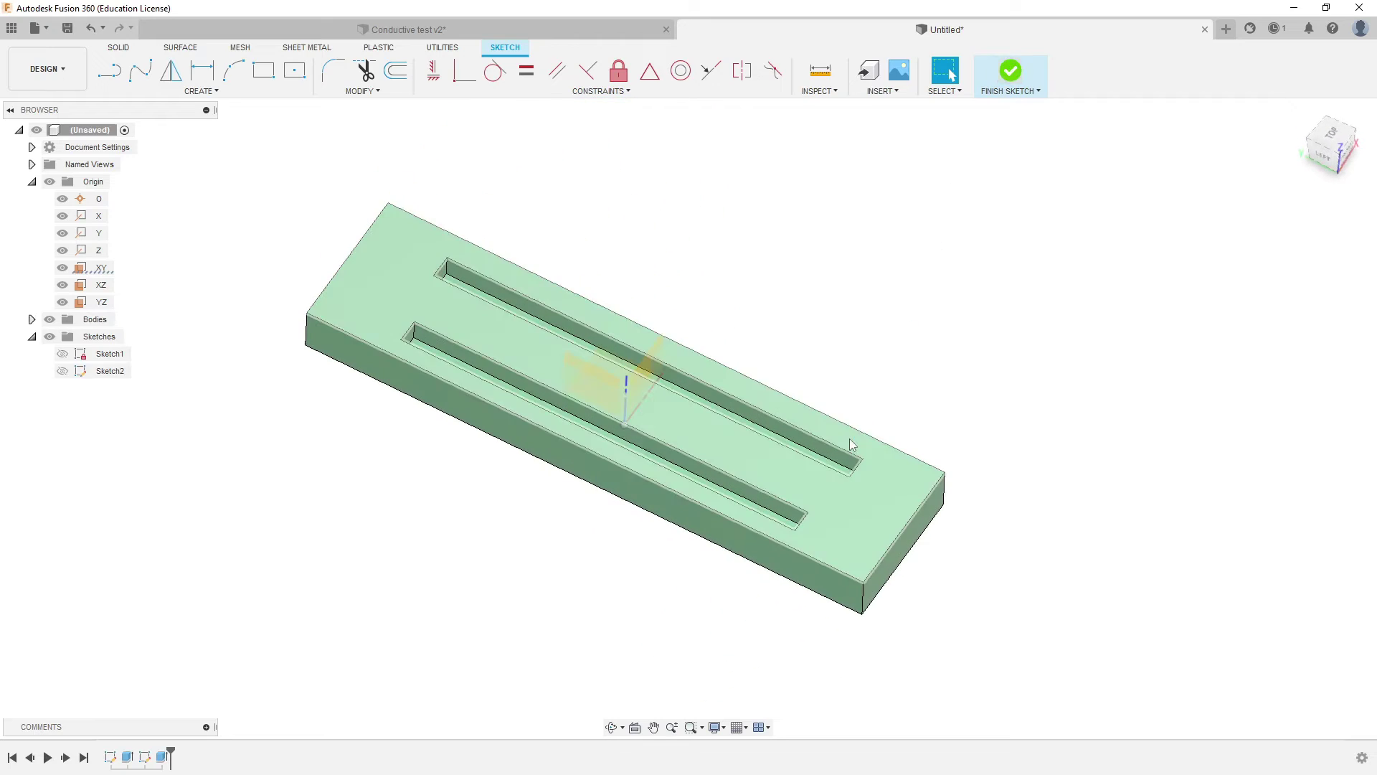
{"action": "middle_click_drag", "start_coordinate": [624, 592], "coordinate": [594, 625], "text": "shift"}
{"action": "key", "text": "Escape"}
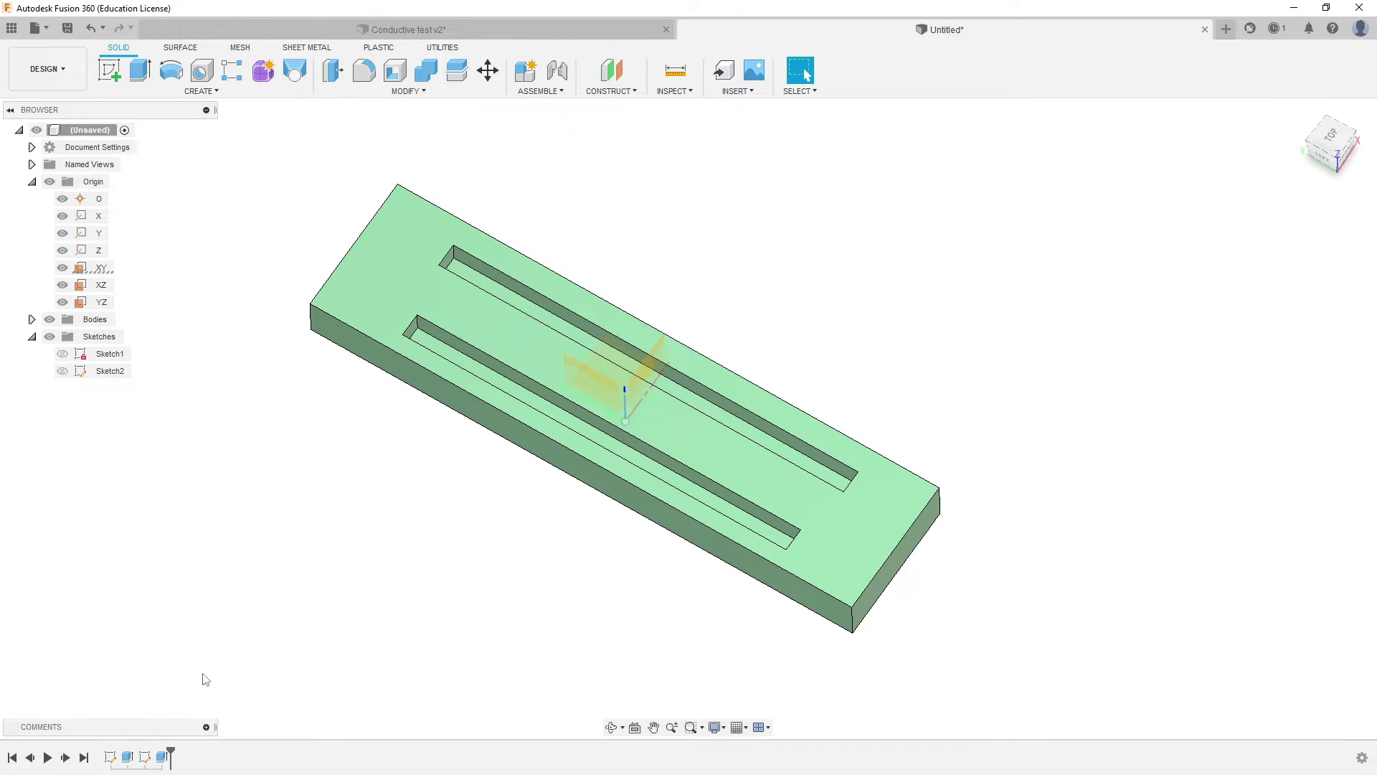
Undo the block's length change in its base sketch
{"action": "key", "text": "ctrl+z"}
{"action": "key", "text": "ctrl+z"}
{"action": "key", "text": "ctrl+z"}
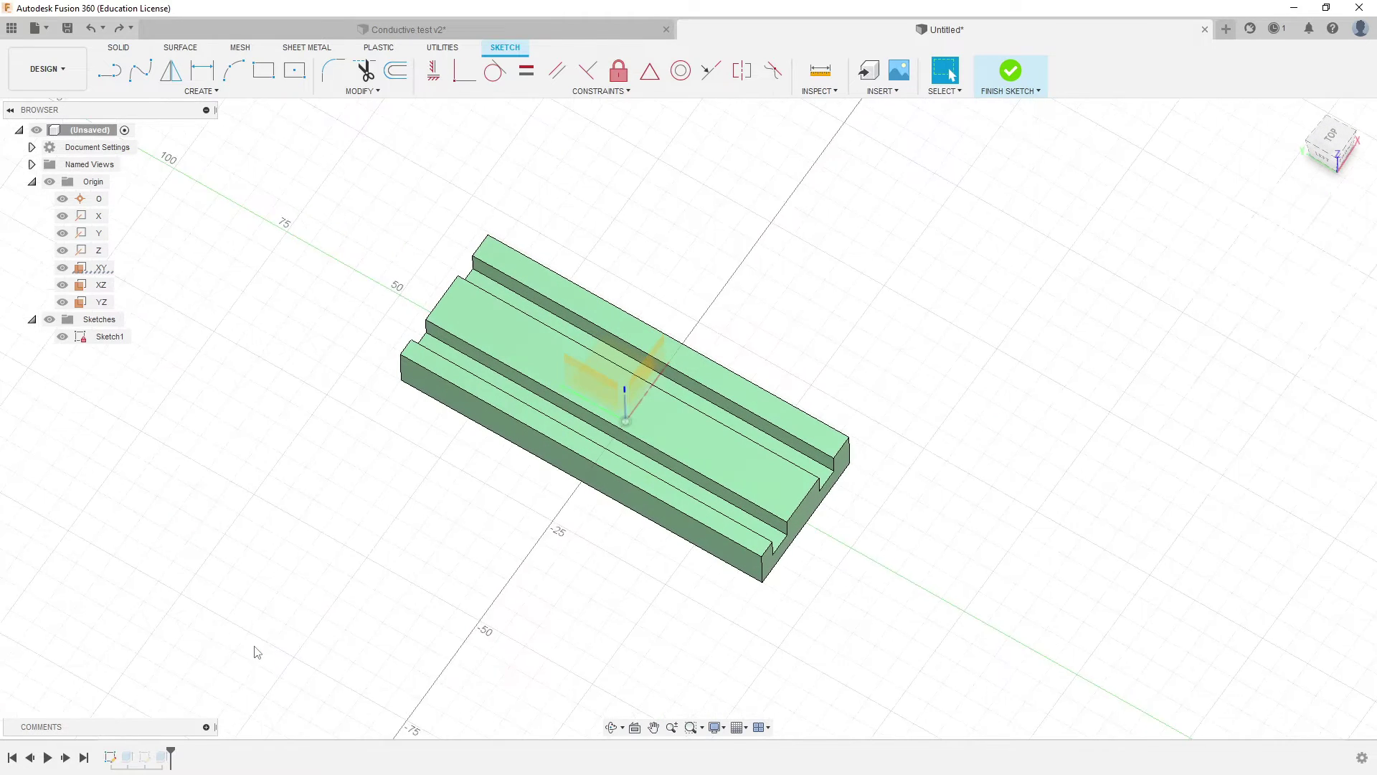
{"action": "key", "text": "ctrl+z"}
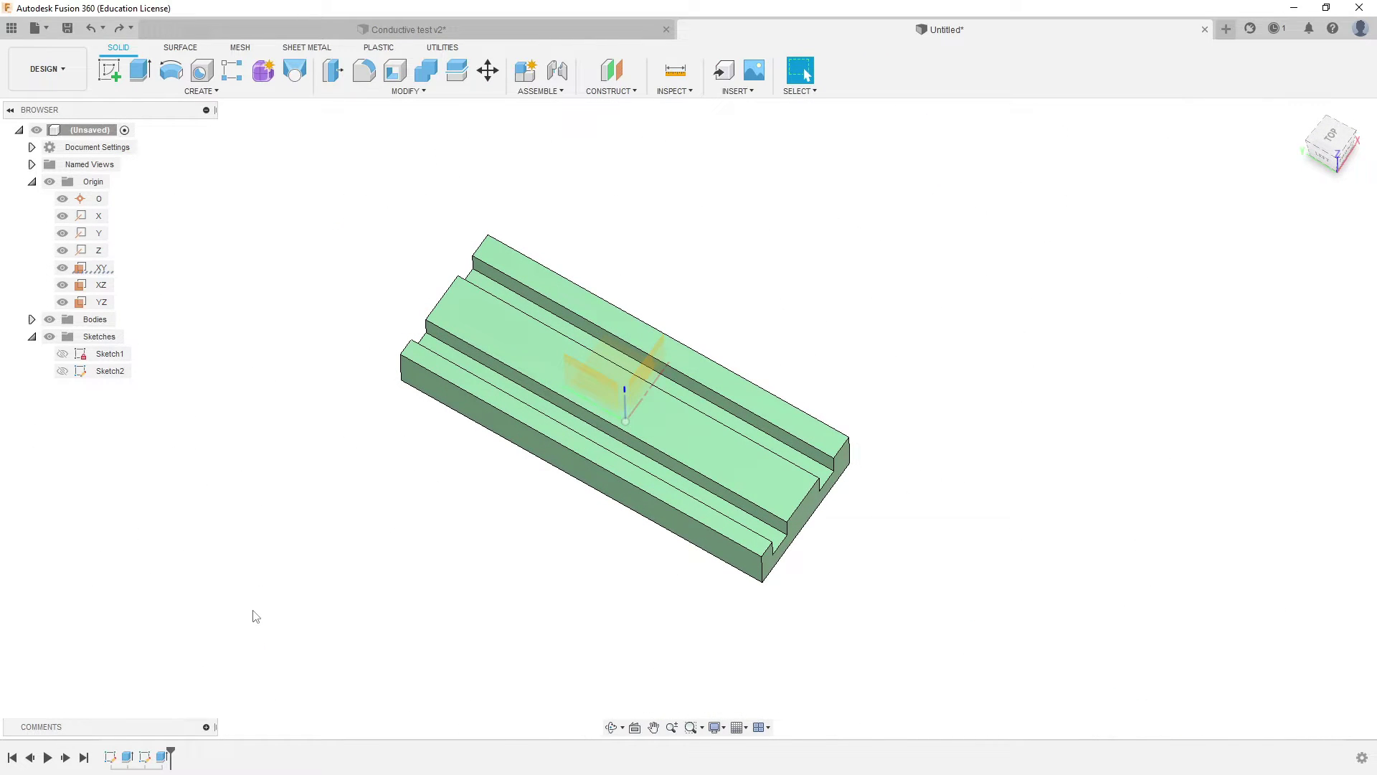
Reopen the channel sketch and dimension the left rectangle's length to 80 mm
{"action": "double_click", "coordinate": [144, 757]}
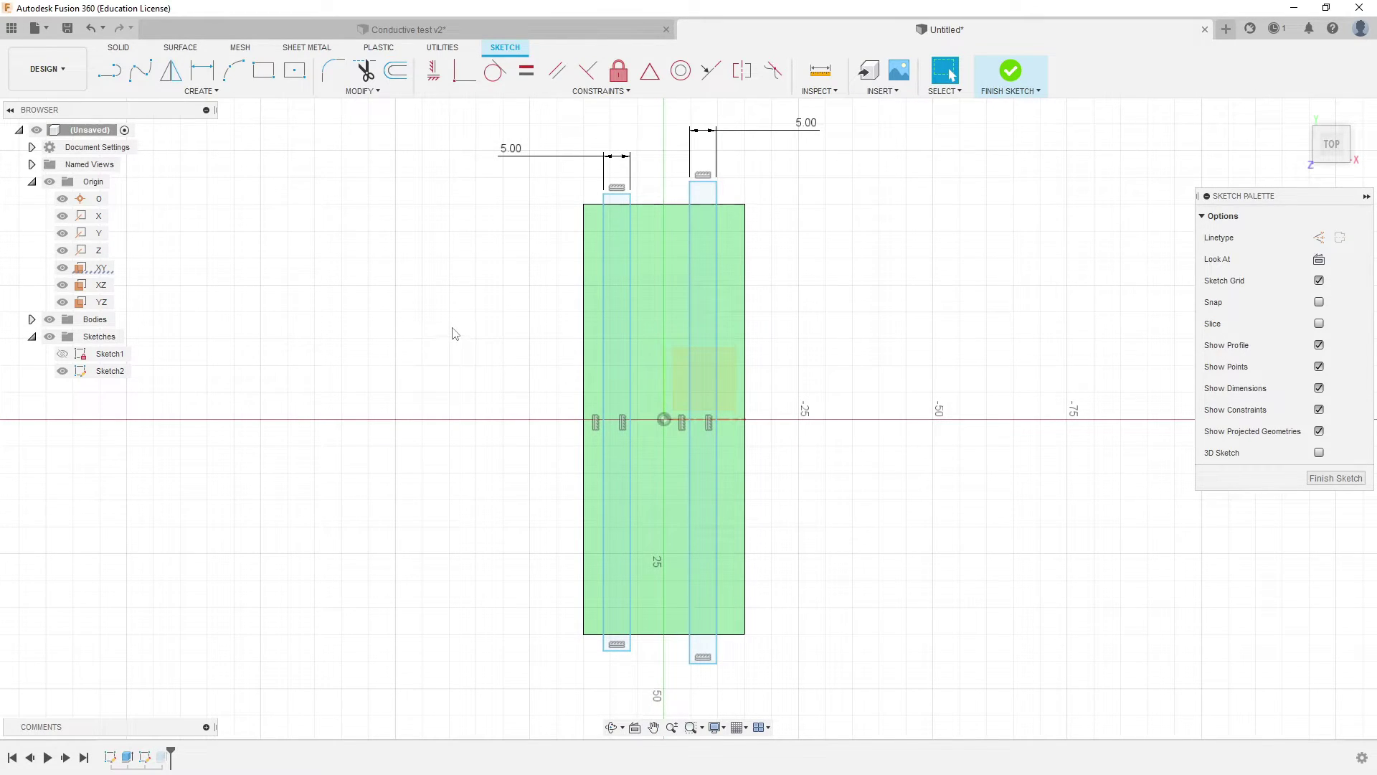
{"action": "key", "text": "d"}
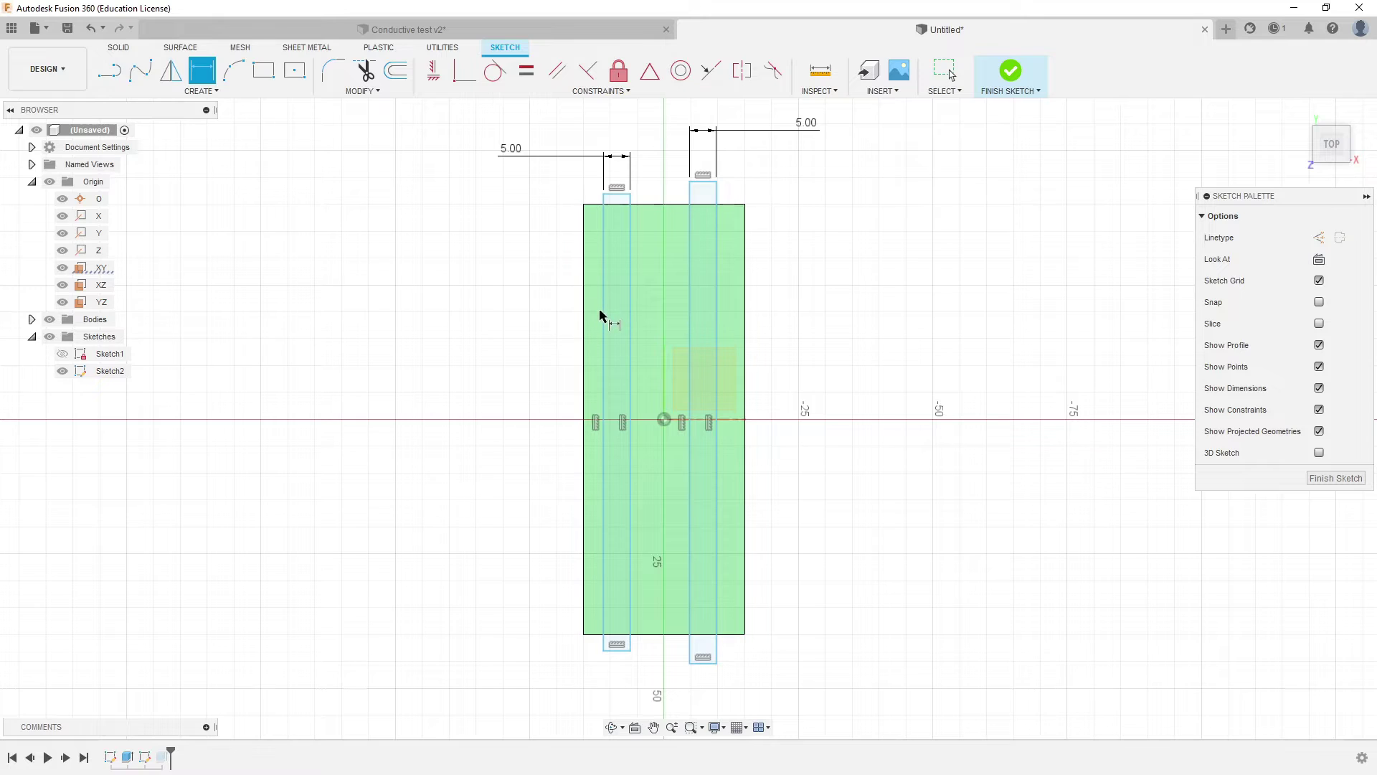
{"action": "left_click", "coordinate": [604, 331]}
{"action": "left_click", "coordinate": [504, 333]}
{"action": "type", "text": "80"}
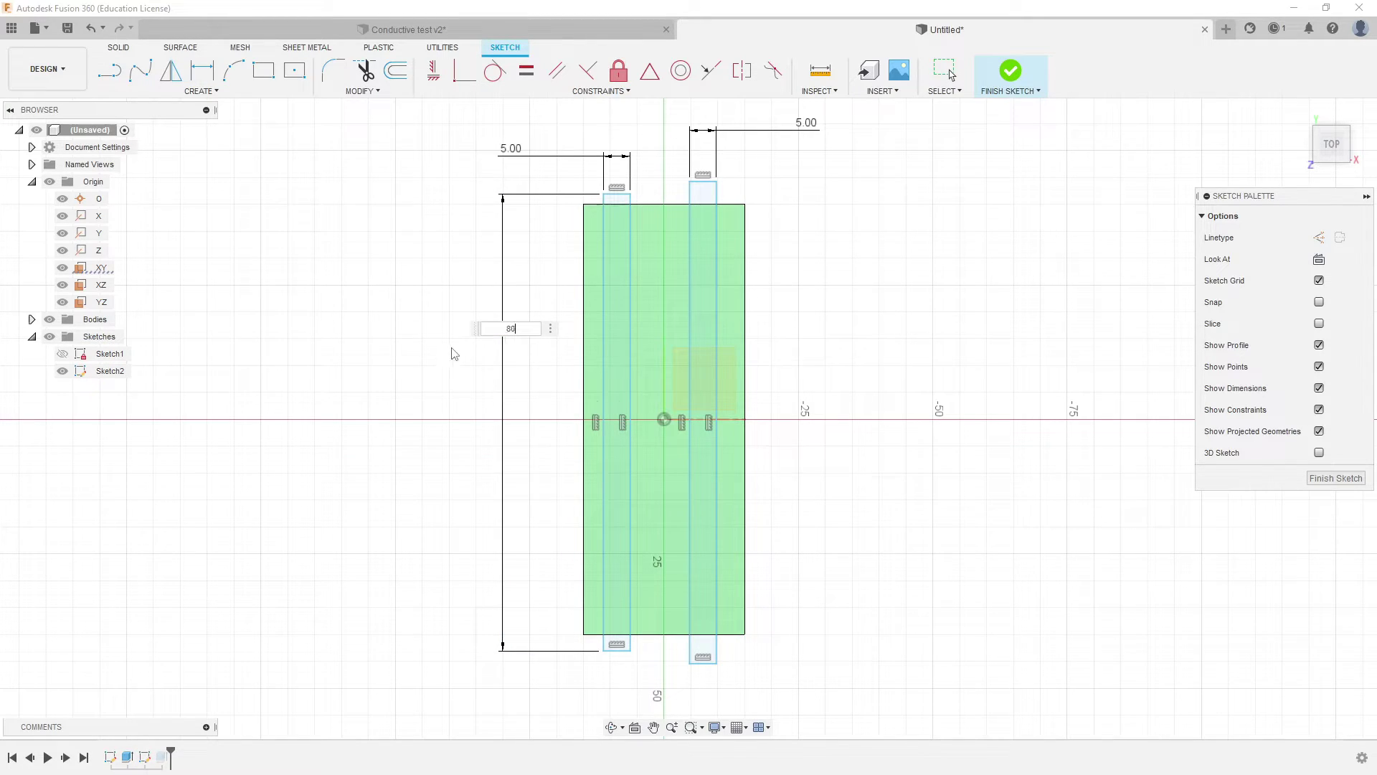
{"action": "key", "text": "Return"}
{"action": "key", "text": "Escape"}
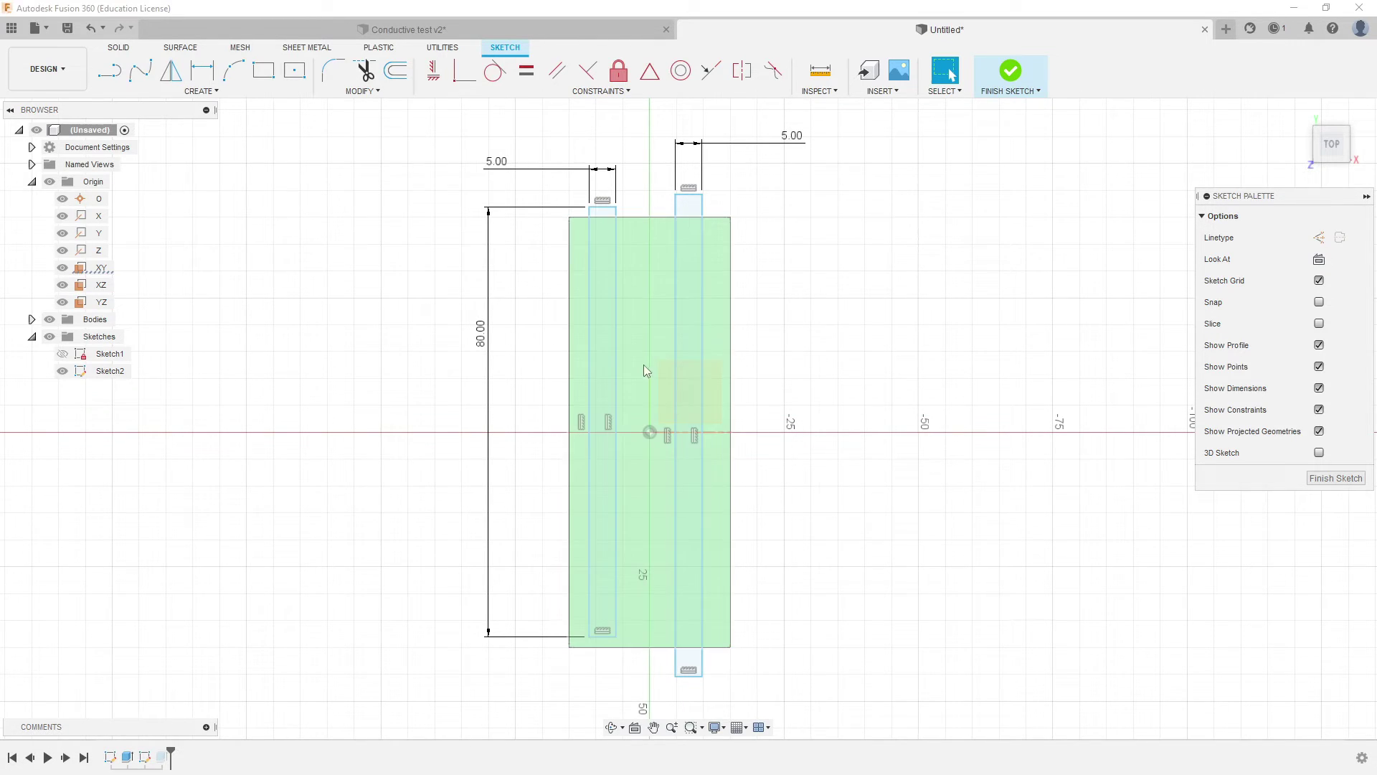
Delete the length dimension from the left channel rectangle
{"action": "middle_click_drag", "start_coordinate": [646, 323], "coordinate": [667, 384]}
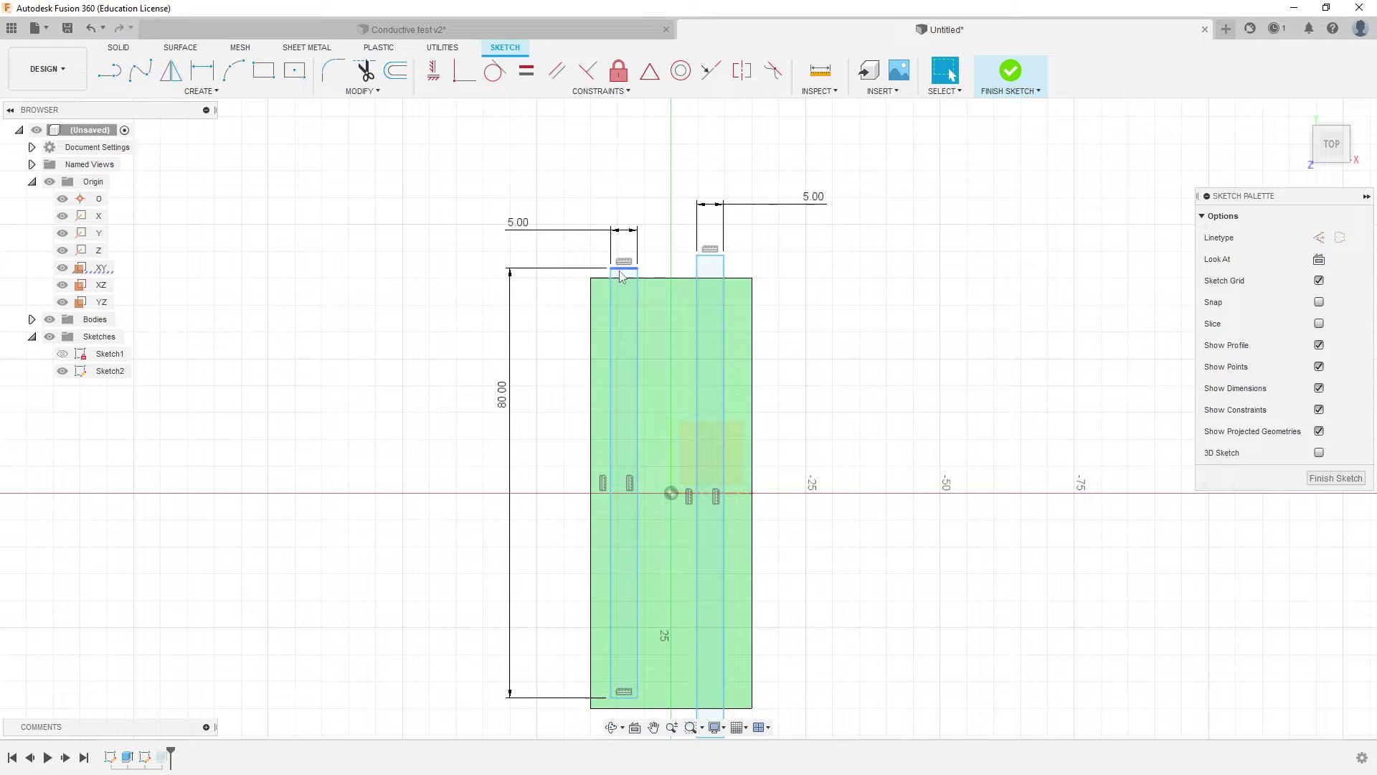
{"action": "middle_click_drag", "start_coordinate": [652, 370], "coordinate": [646, 316]}
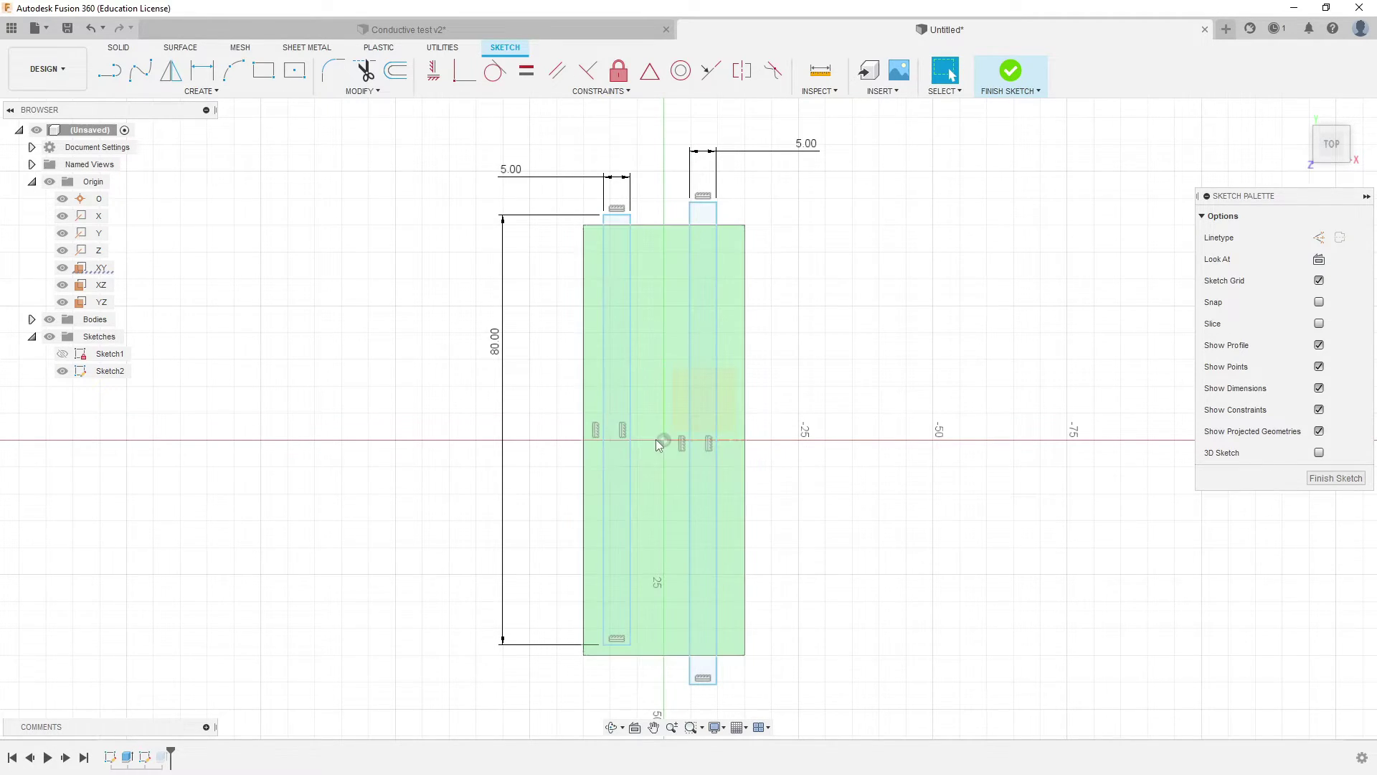
{"action": "left_click", "coordinate": [493, 352]}
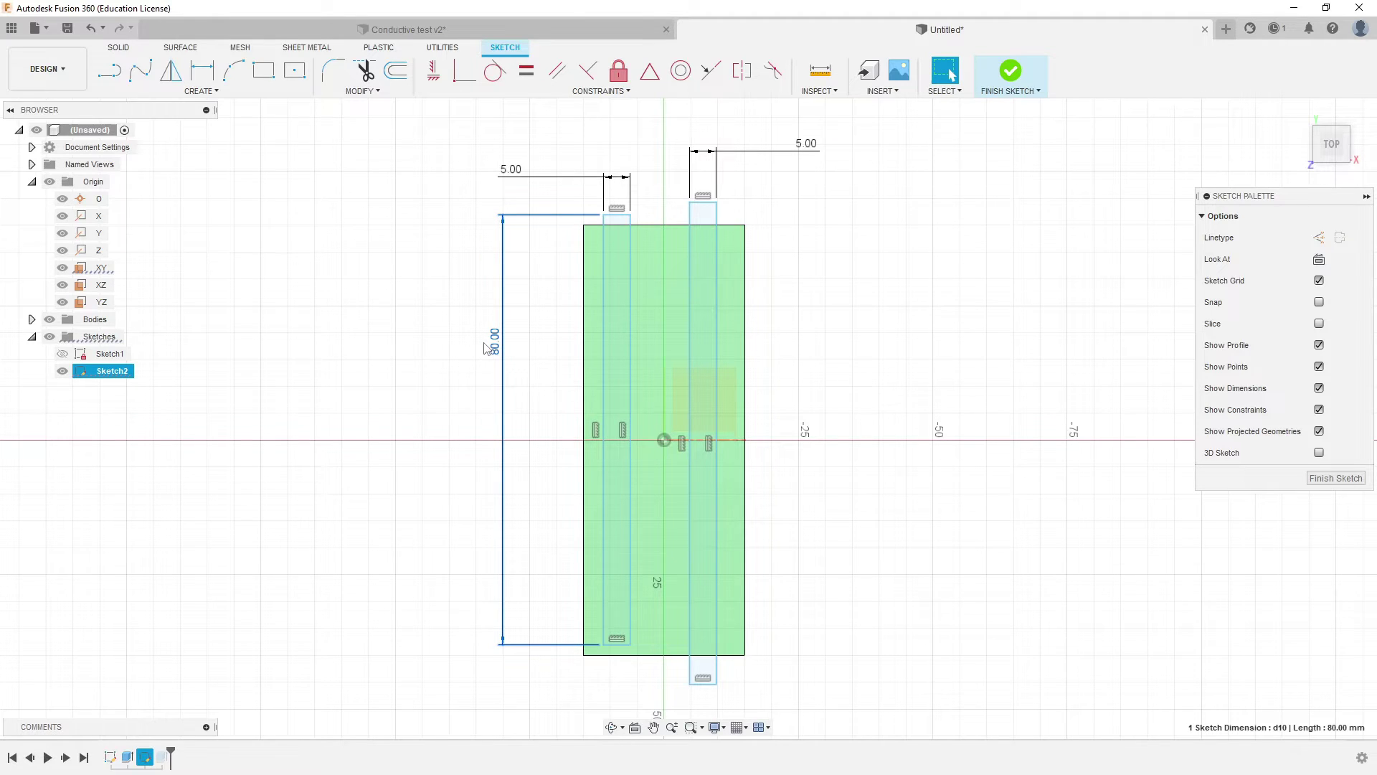
{"action": "key", "text": "Delete"}
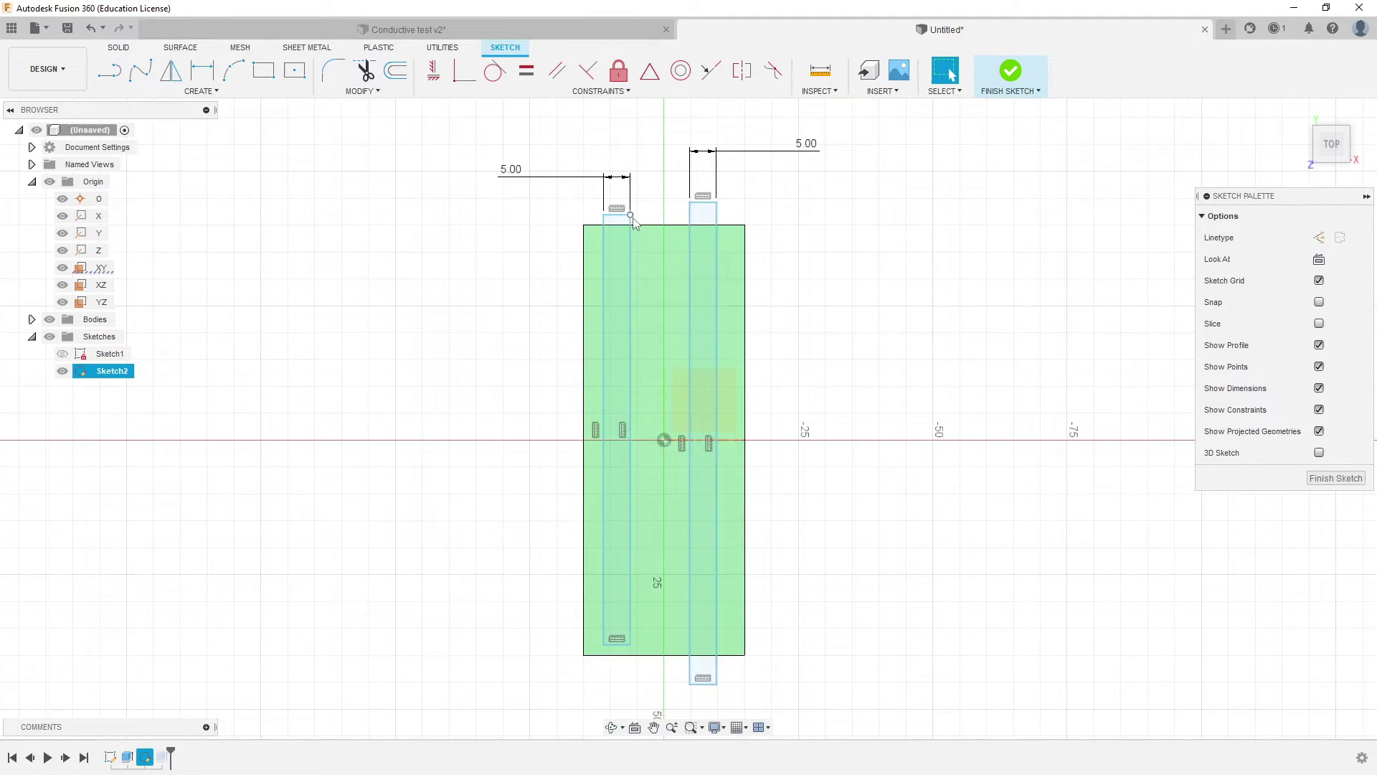
Finish the channel sketch and examine the two channels in the block
{"action": "left_click", "coordinate": [620, 220]}
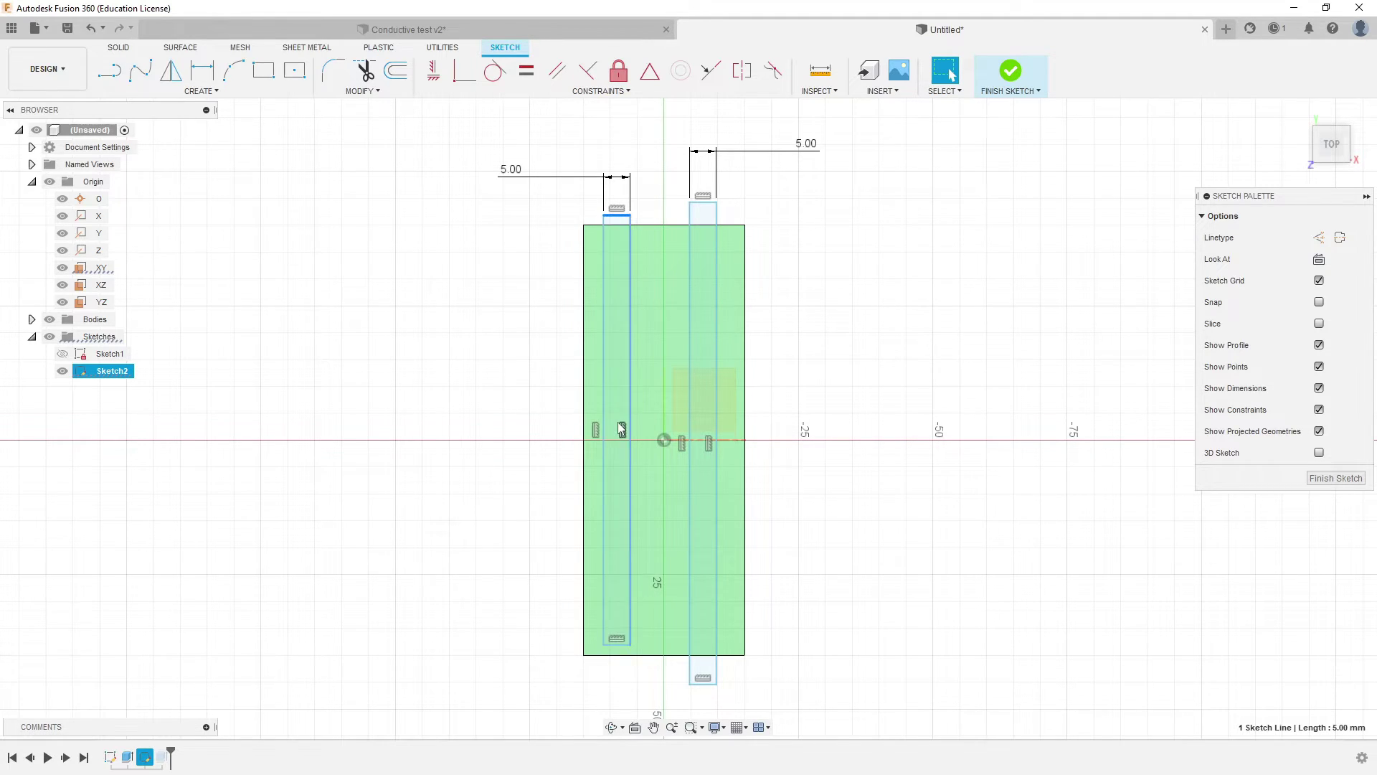
{"action": "middle_click_drag", "start_coordinate": [532, 440], "coordinate": [502, 423]}
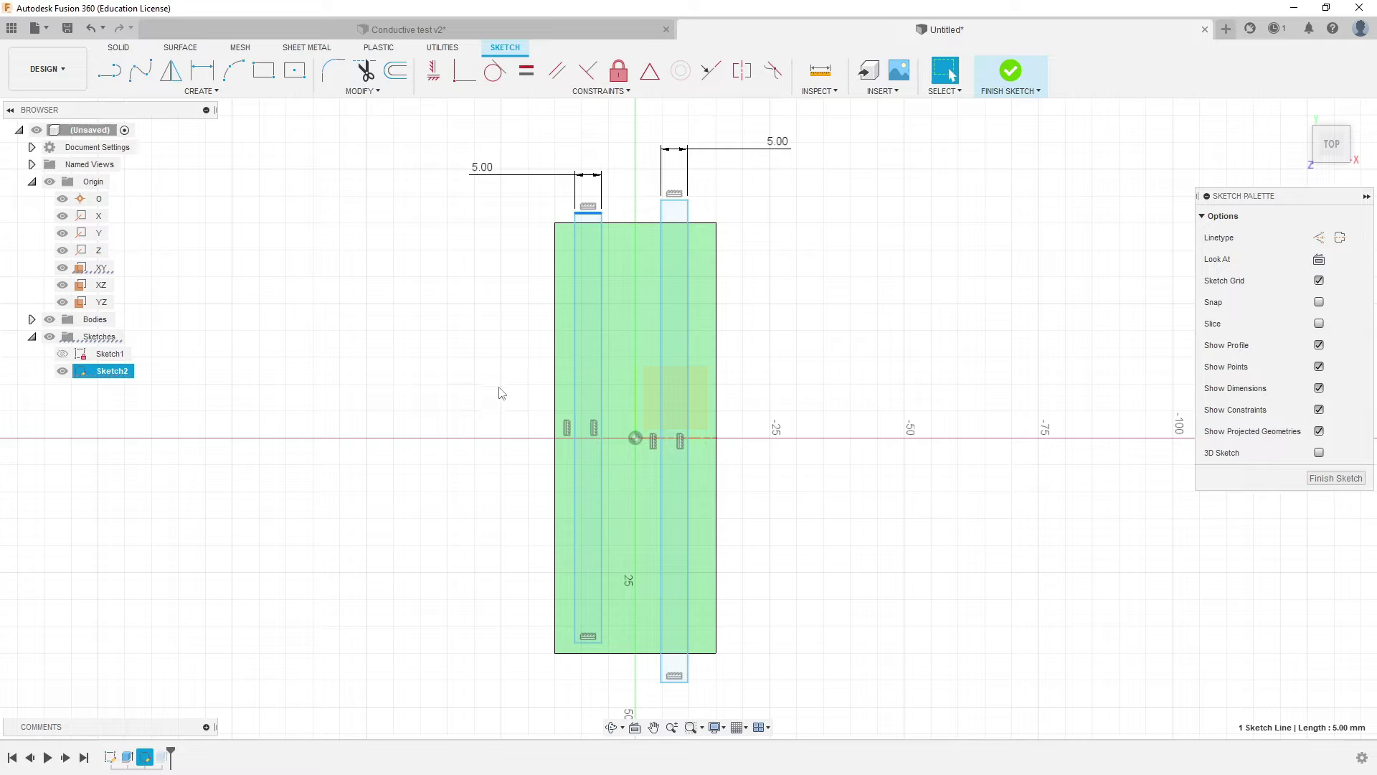
{"action": "middle_click_drag", "start_coordinate": [513, 388], "coordinate": [494, 375]}
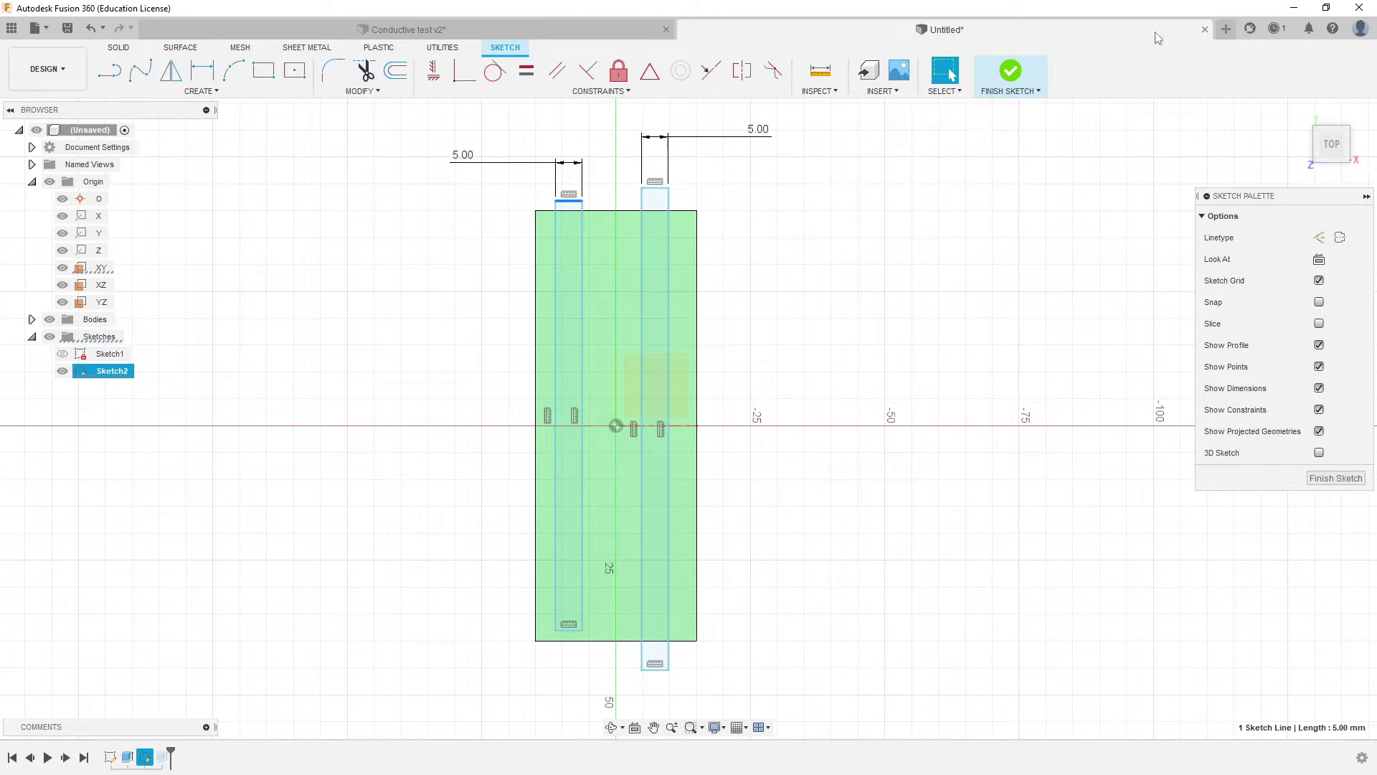
{"action": "left_click", "coordinate": [1010, 70]}
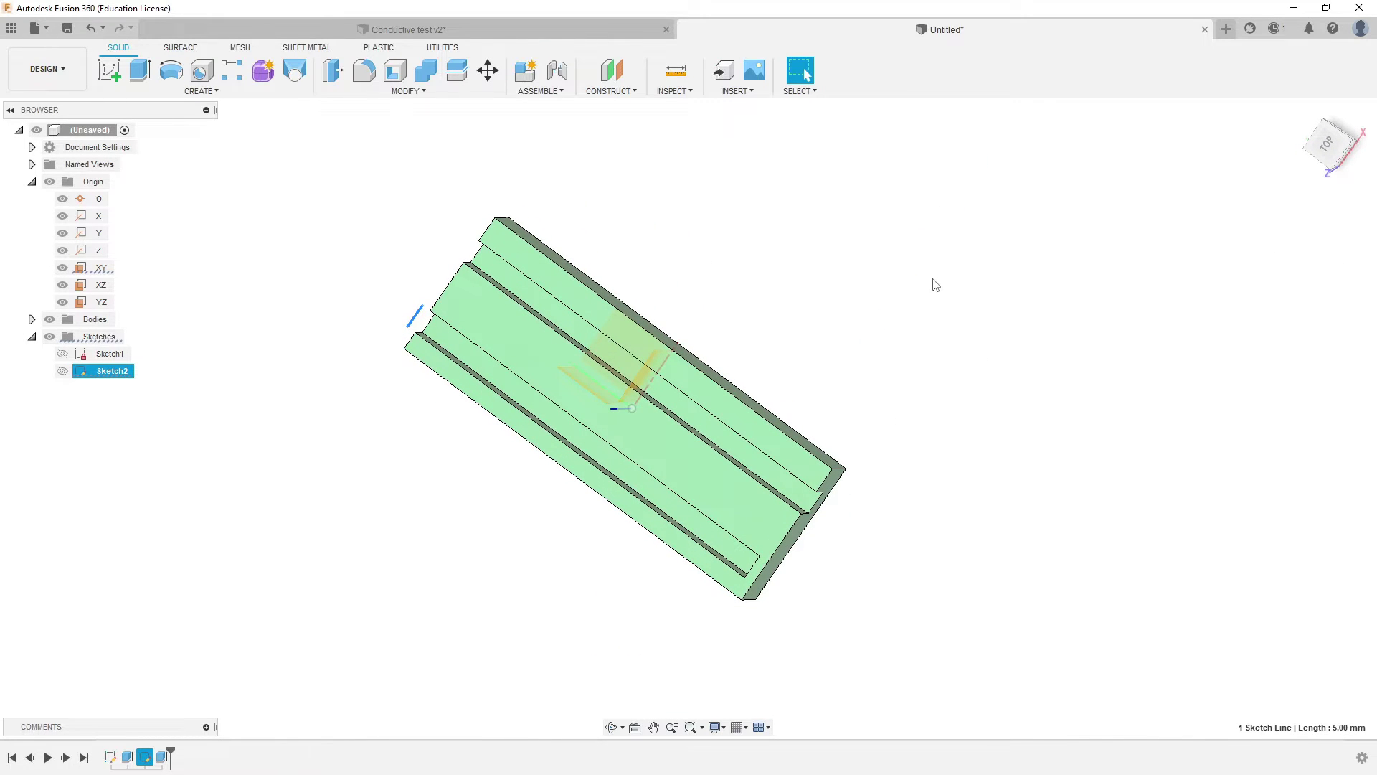
{"action": "middle_click_drag", "start_coordinate": [891, 294], "coordinate": [893, 262], "text": "shift"}
{"action": "left_click", "coordinate": [739, 480]}
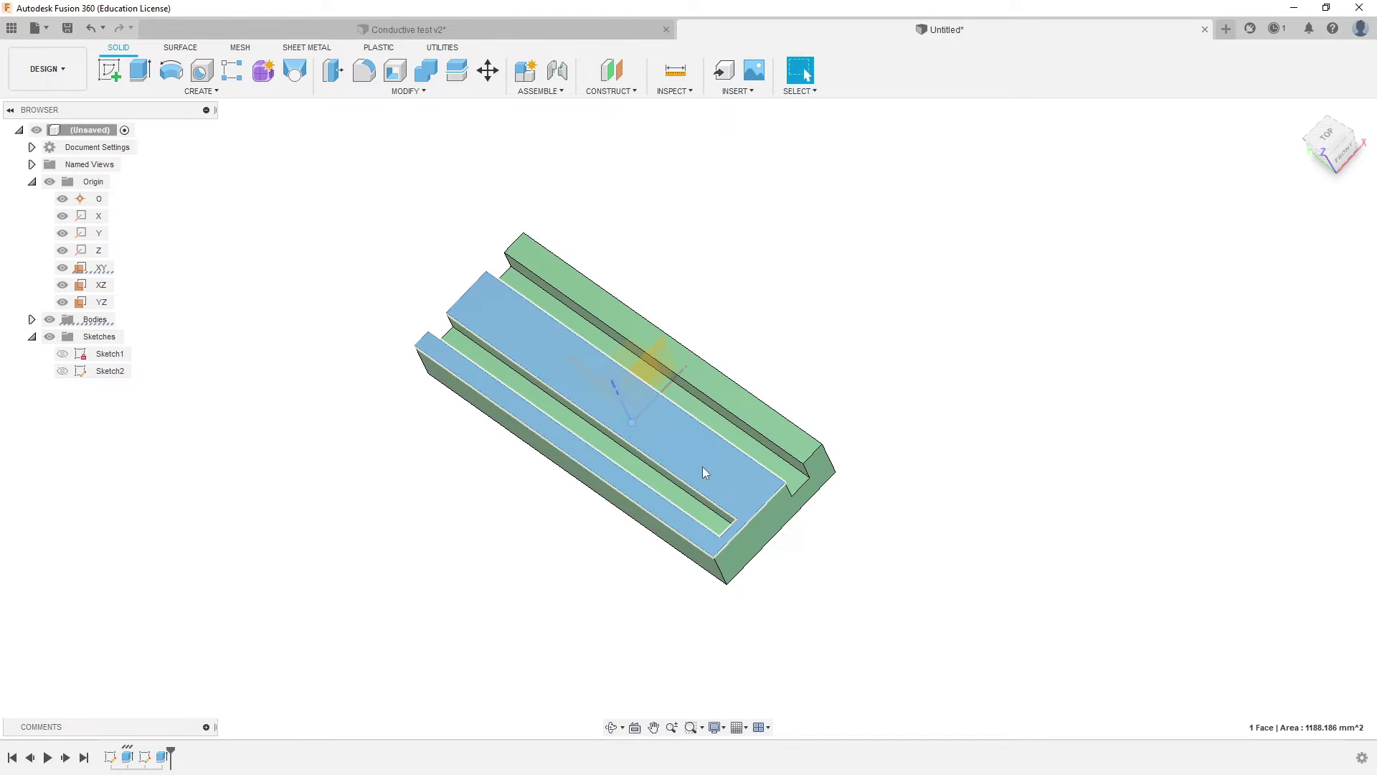
{"action": "middle_click_drag", "start_coordinate": [725, 463], "coordinate": [590, 348], "text": "shift"}
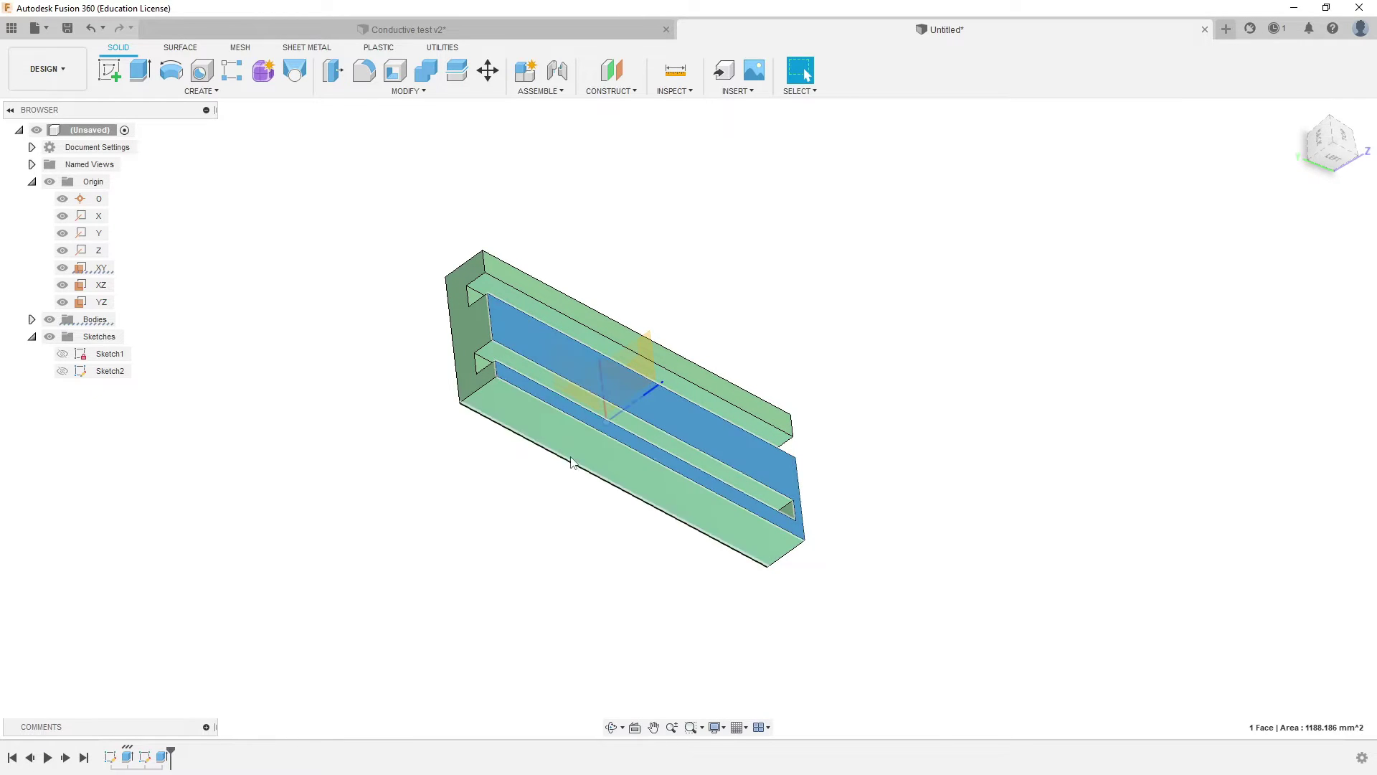
{"action": "middle_click_drag", "start_coordinate": [615, 507], "coordinate": [604, 426], "text": "shift"}
{"action": "left_click", "coordinate": [442, 366]}
Create an offset construction plane about 65.87 mm above the block's top face
{"action": "left_click", "coordinate": [612, 70]}
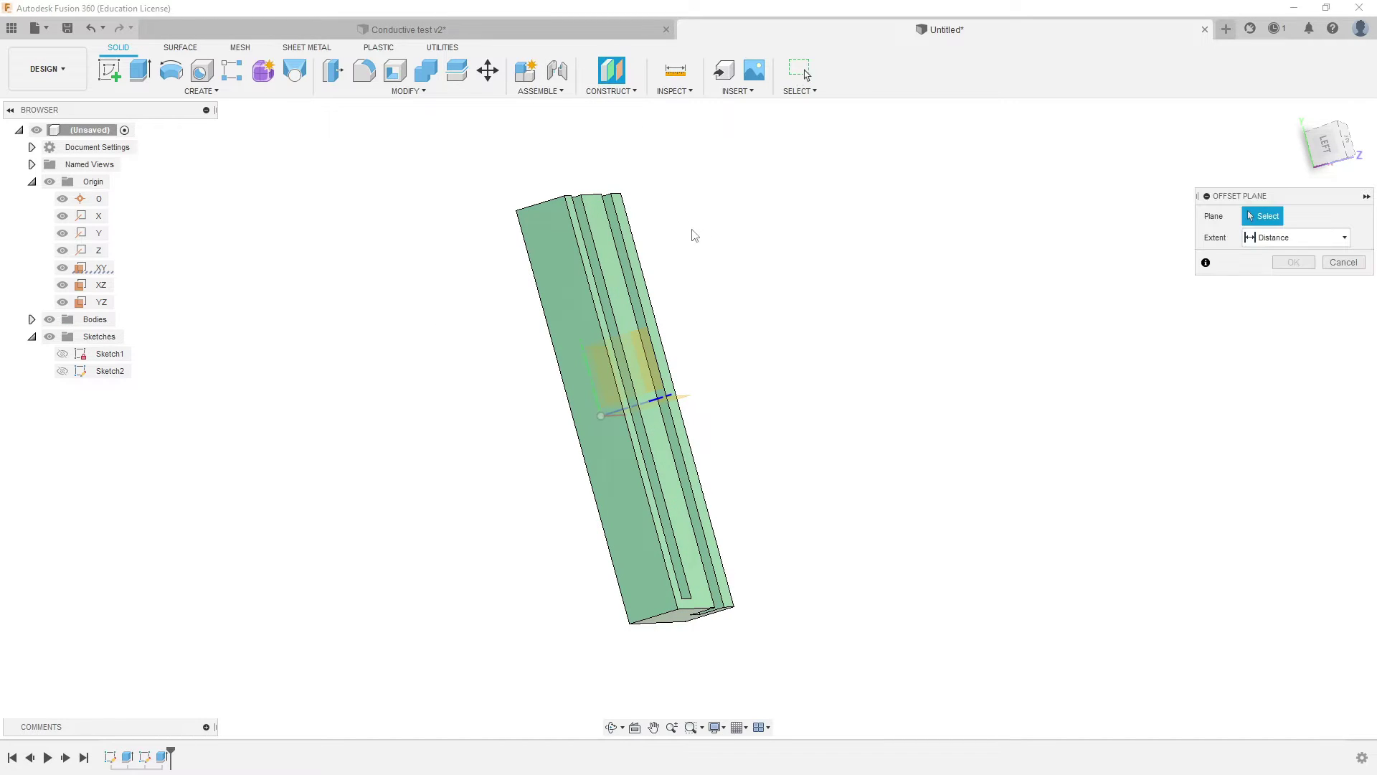
{"action": "middle_click_drag", "start_coordinate": [692, 230], "coordinate": [692, 237], "text": "shift"}
{"action": "left_click", "coordinate": [627, 296]}
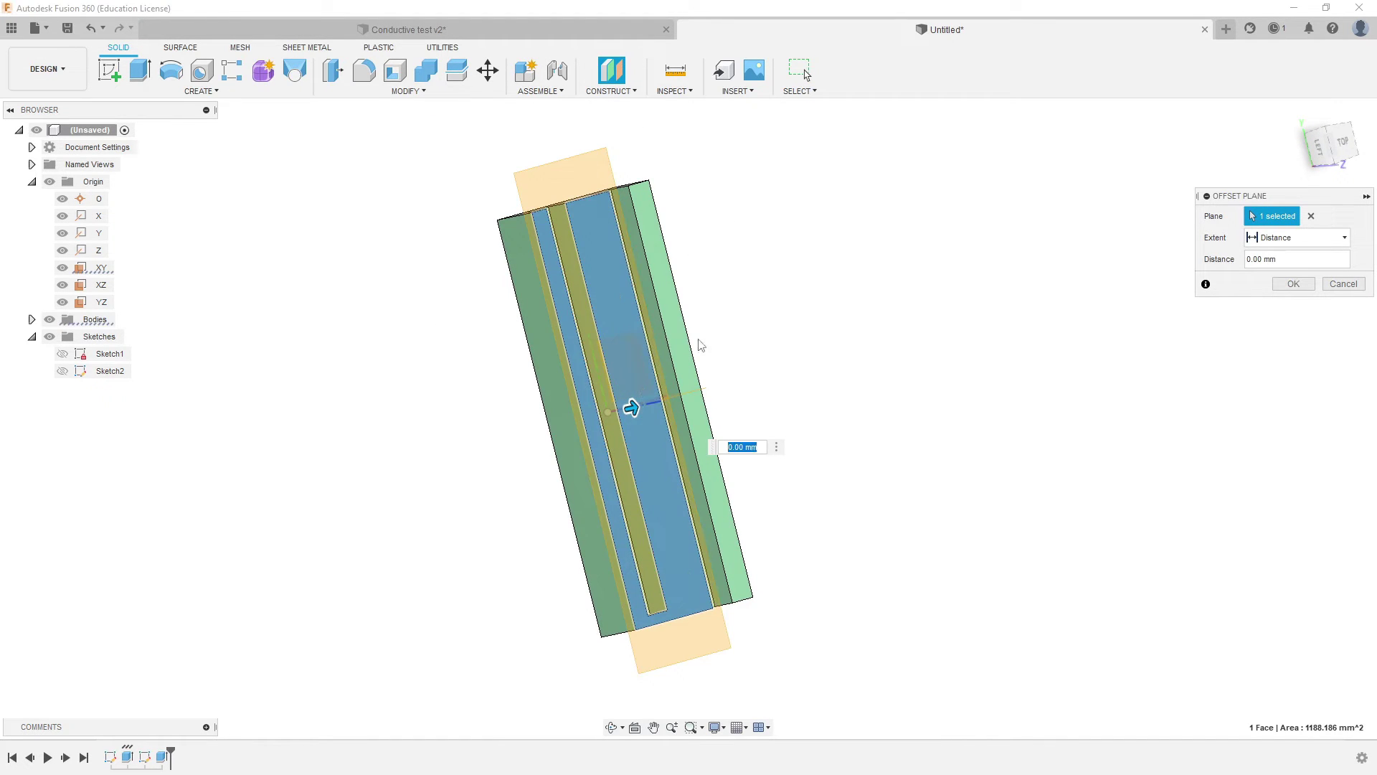
{"action": "left_click_drag", "start_coordinate": [631, 408], "coordinate": [864, 363]}
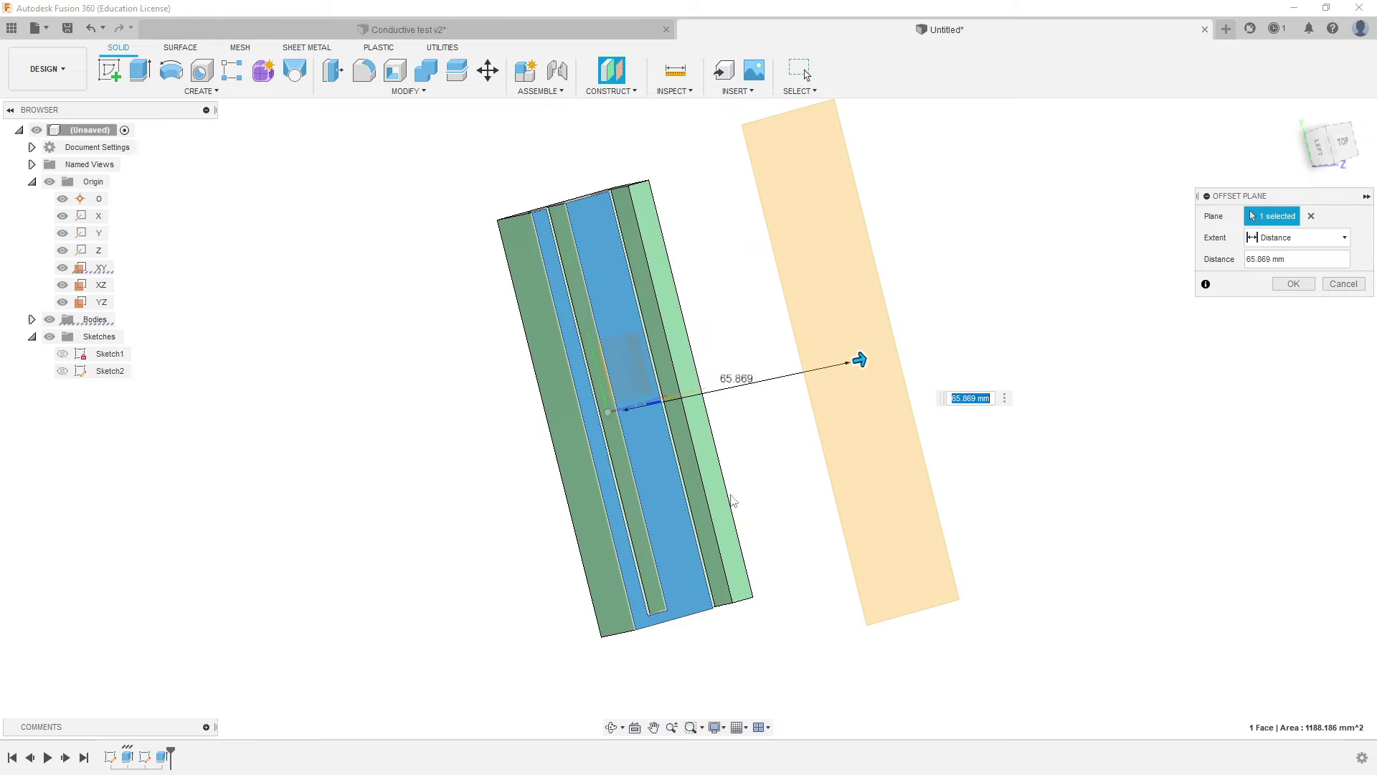
{"action": "middle_click_drag", "start_coordinate": [863, 363], "coordinate": [980, 399], "text": "shift"}
{"action": "left_click", "coordinate": [1293, 283]}
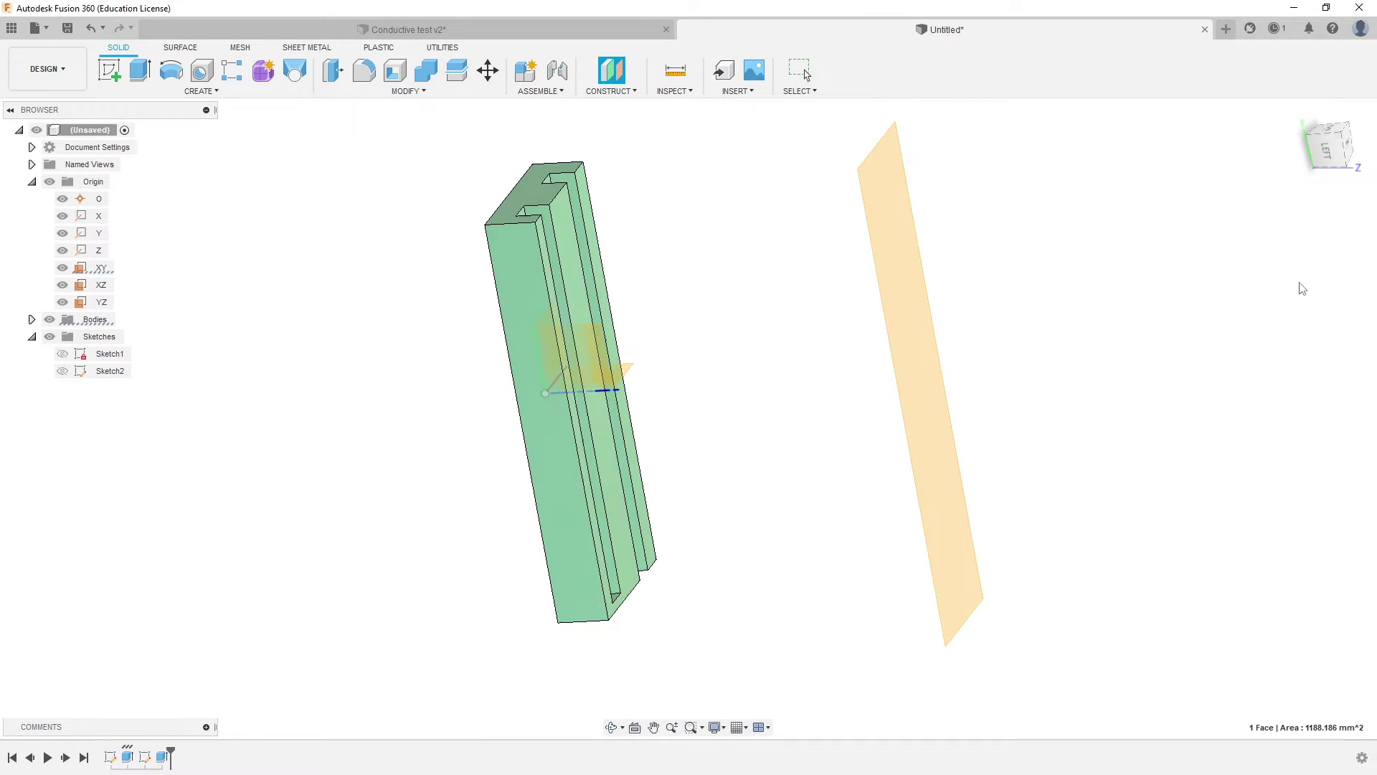
Start a new sketch on the offset construction plane
{"action": "middle_click_drag", "start_coordinate": [1041, 362], "coordinate": [915, 395], "text": "shift"}
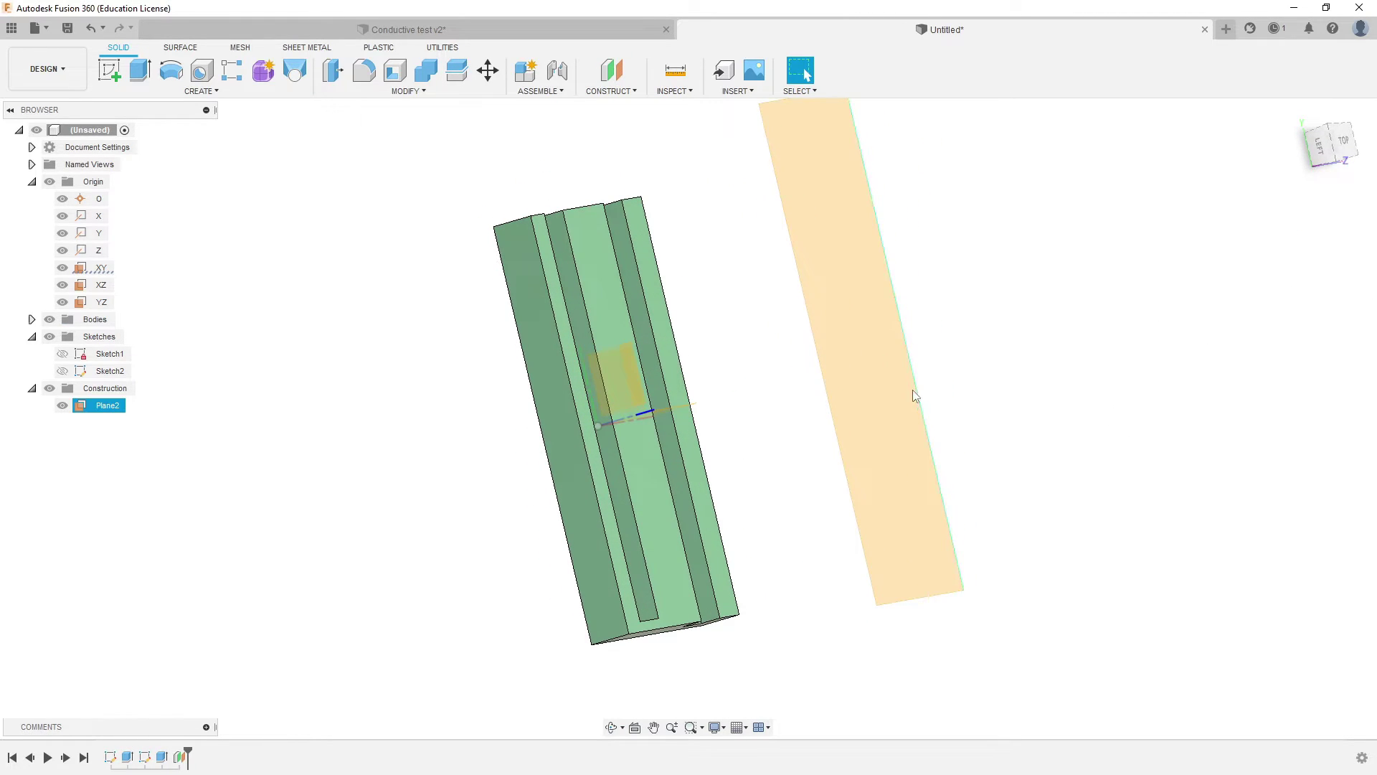
{"action": "left_click", "coordinate": [860, 395]}
{"action": "left_click", "coordinate": [110, 72]}
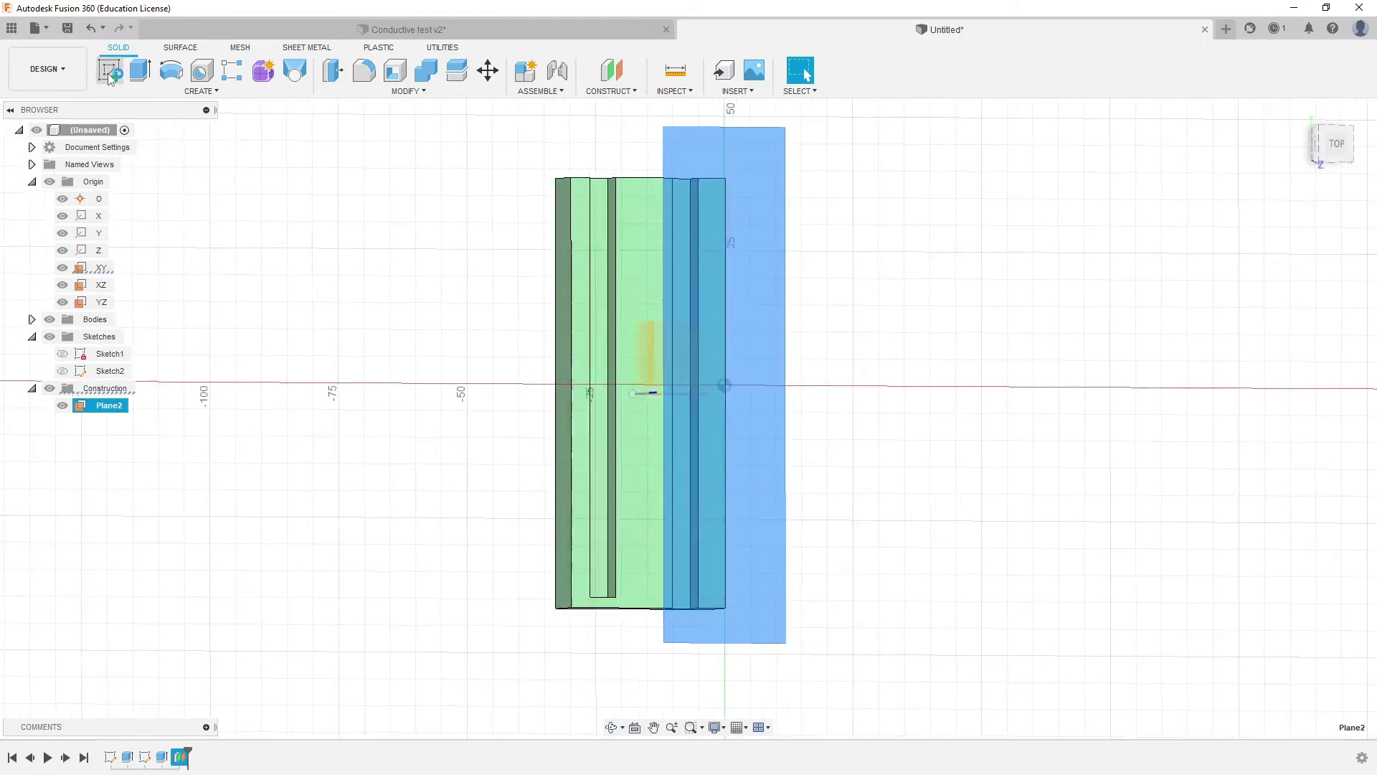
{"action": "mouse_move", "coordinate": [566, 384]}
{"action": "middle_mouse_down", "text": "shift"}
{"action": "mouse_move", "coordinate": [634, 387]}
{"action": "mouse_move", "coordinate": [667, 409]}
{"action": "mouse_move", "coordinate": [603, 388]}
{"action": "mouse_move", "coordinate": [660, 381]}
{"action": "mouse_move", "coordinate": [610, 367]}
{"action": "middle_mouse_up", "text": "shift"}
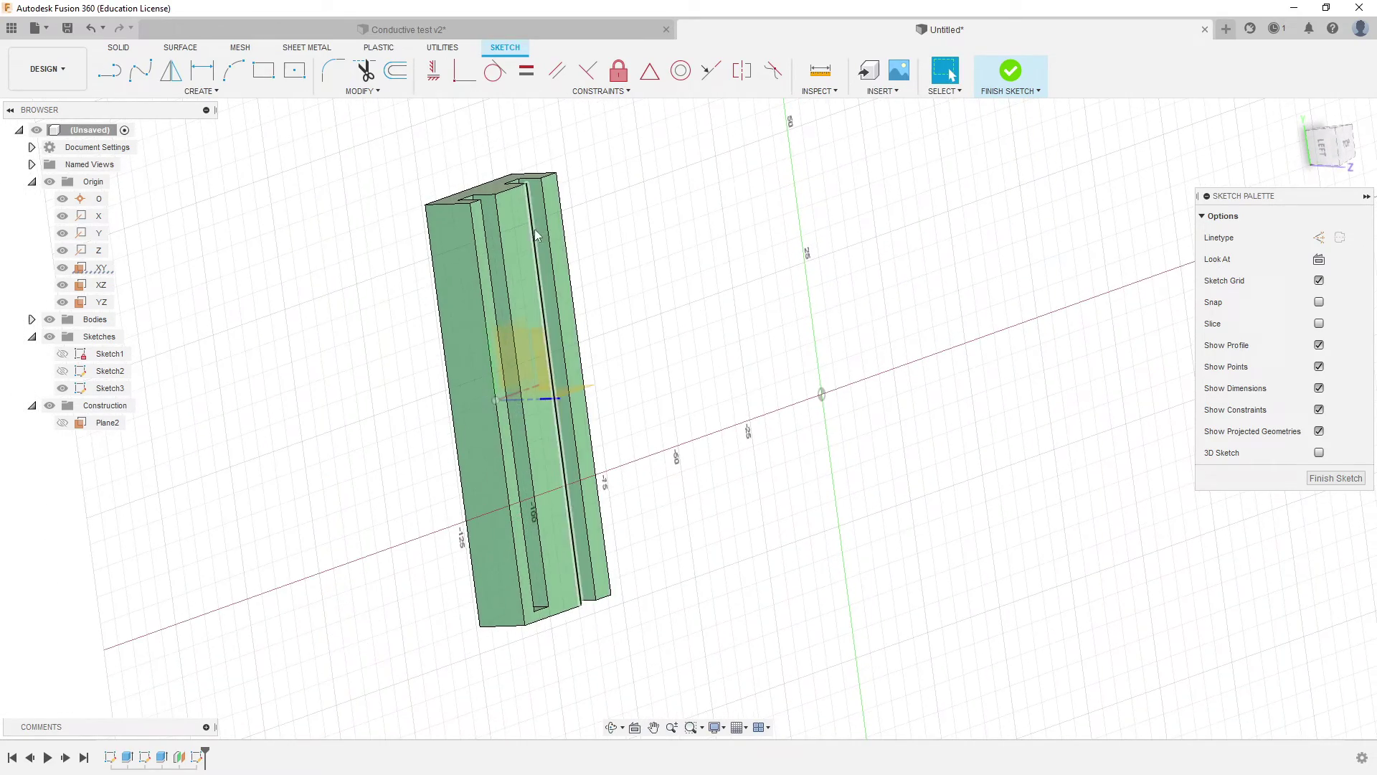
{"action": "left_click", "coordinate": [508, 194]}
{"action": "mouse_move", "coordinate": [744, 277]}
{"action": "middle_mouse_down", "text": "shift"}
{"action": "mouse_move", "coordinate": [701, 332]}
{"action": "mouse_move", "coordinate": [718, 340]}
{"action": "mouse_move", "coordinate": [704, 342]}
{"action": "middle_mouse_up", "text": "shift"}
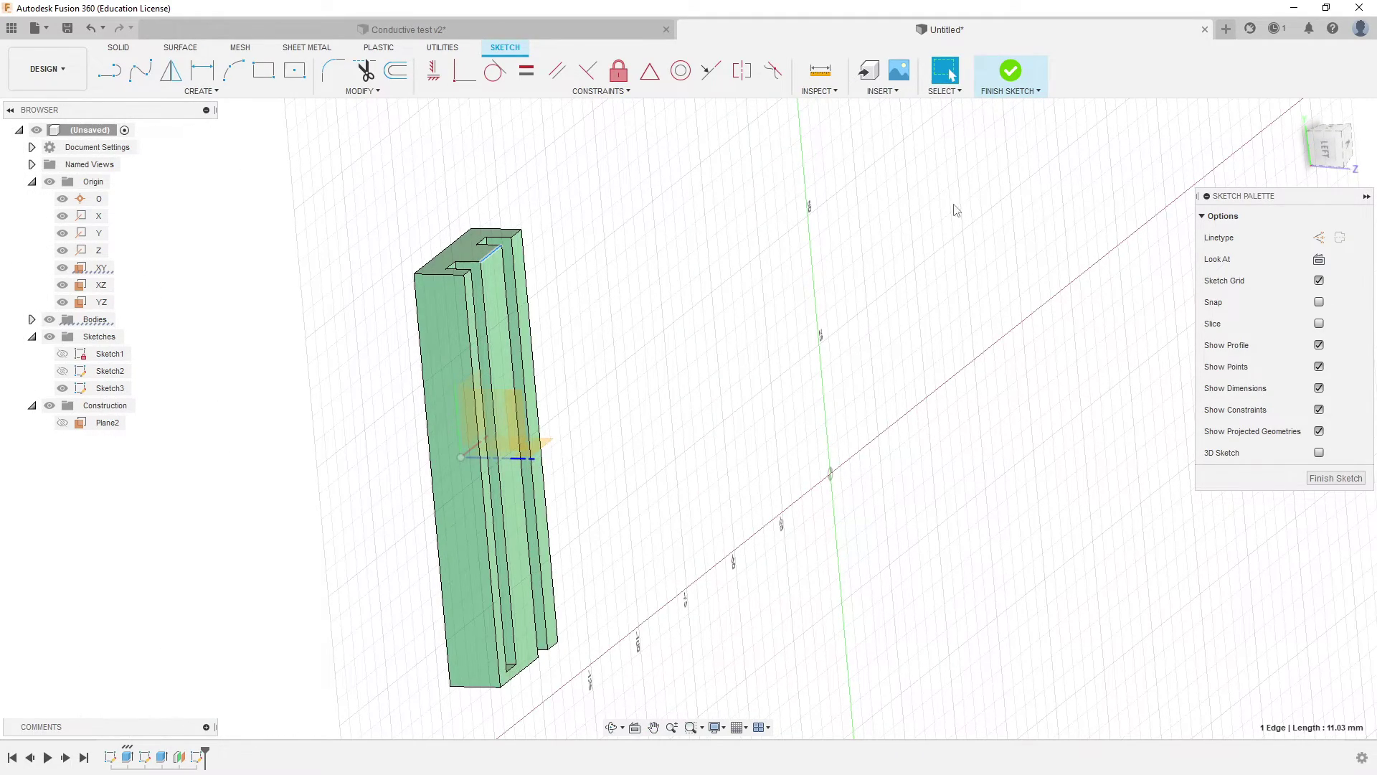
{"action": "mouse_move", "coordinate": [726, 270]}
{"action": "middle_mouse_down", "text": "shift"}
{"action": "mouse_move", "coordinate": [738, 306]}
{"action": "mouse_move", "coordinate": [634, 289]}
{"action": "middle_mouse_up", "text": "shift"}
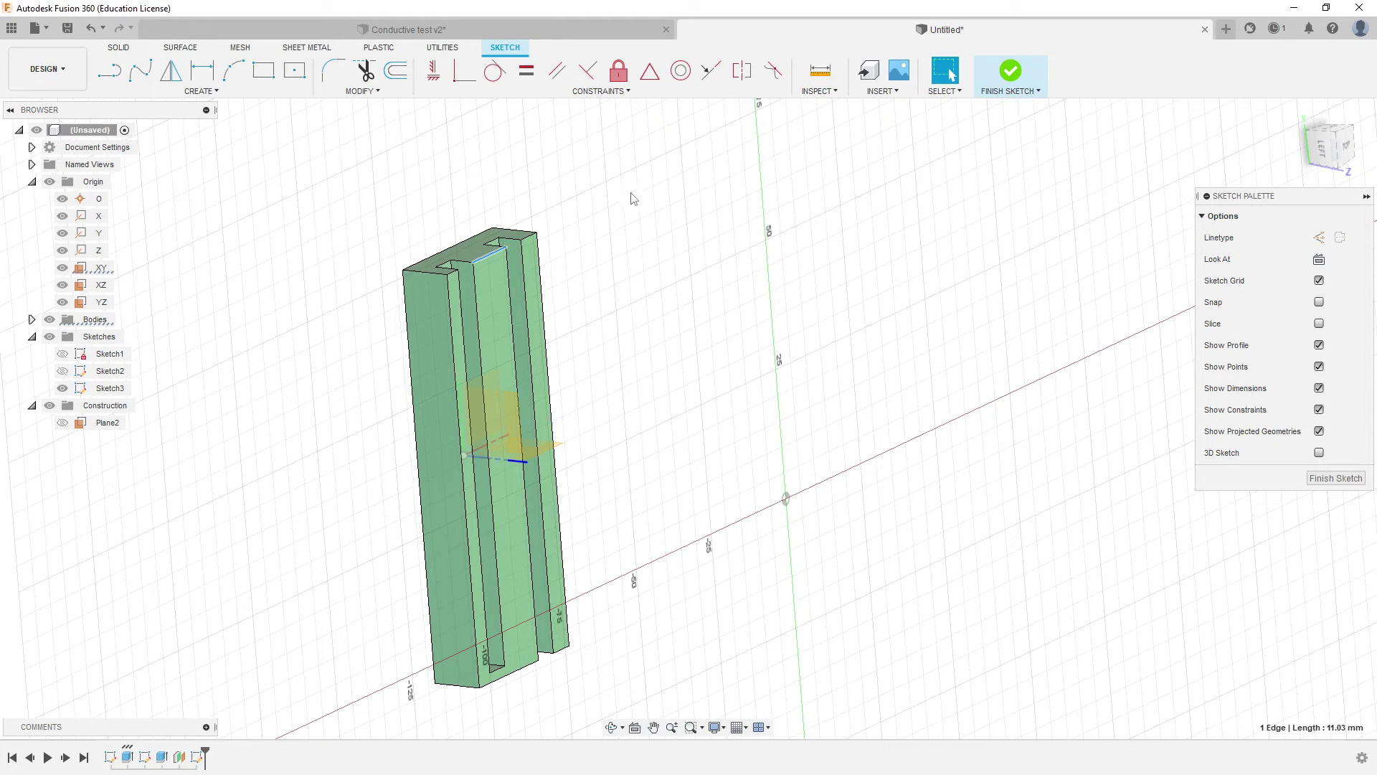
Project the open-end edges of both channels and the middle top face's opposite end edge into the sketch, keeping the projection link
{"action": "left_click", "coordinate": [199, 91]}
{"action": "mouse_move", "coordinate": [165, 329]}
{"action": "key", "text": "p"}
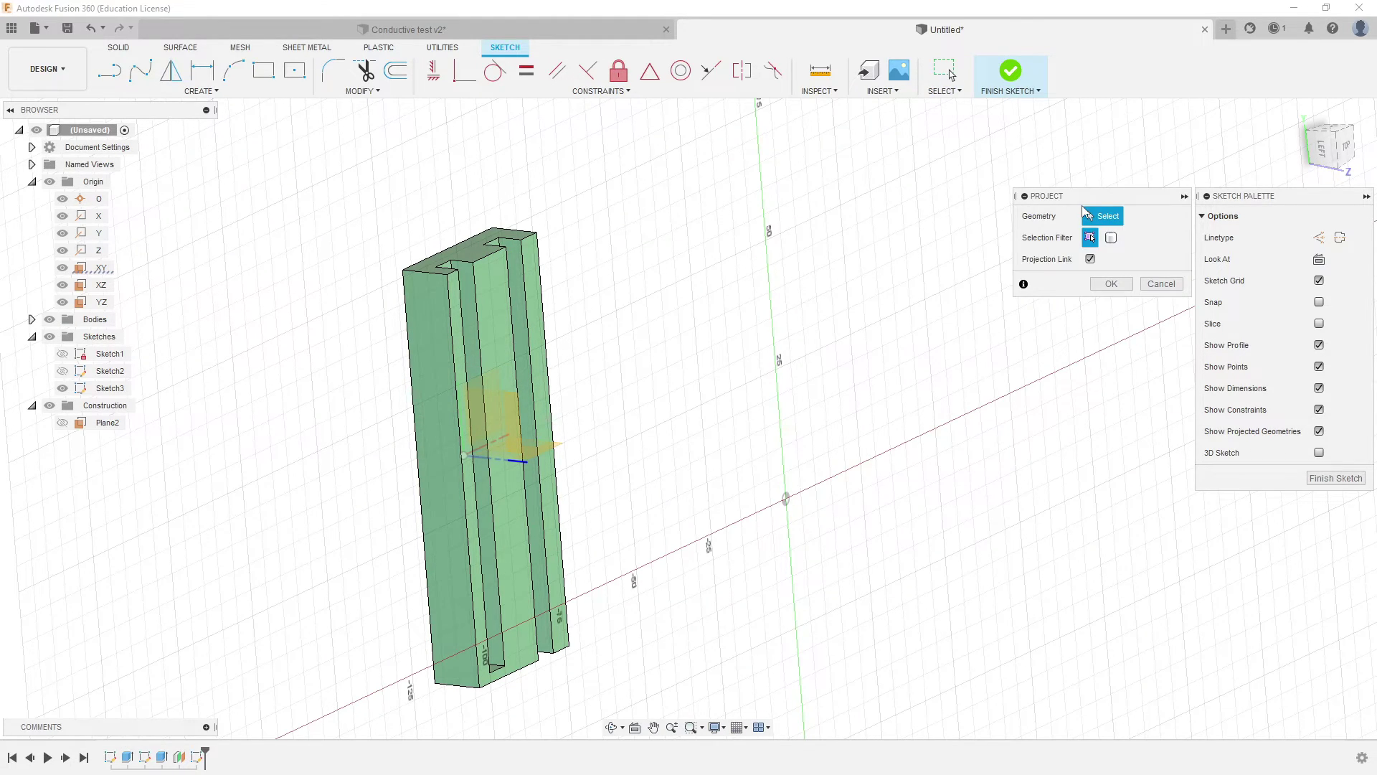
{"action": "left_click_drag", "start_coordinate": [1084, 199], "coordinate": [791, 160]}
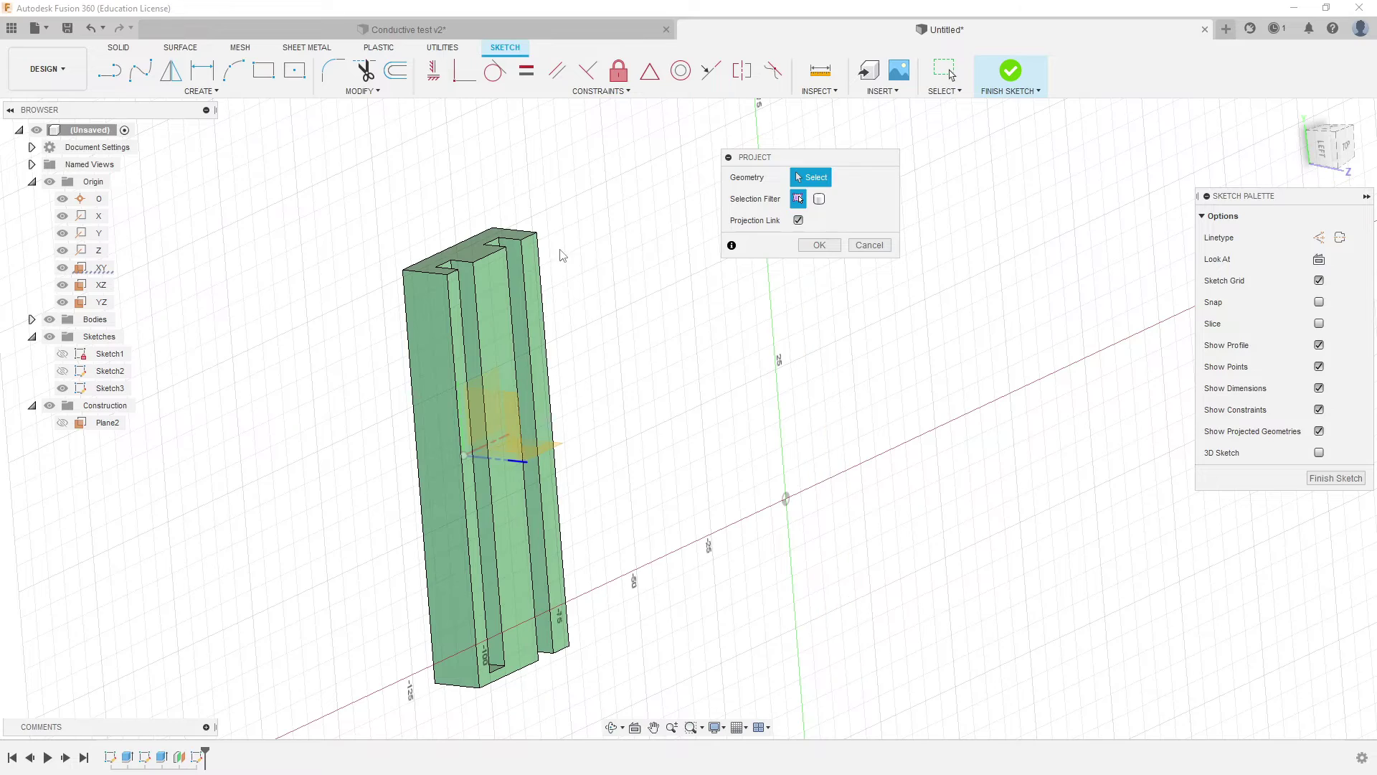
{"action": "mouse_move", "coordinate": [672, 265]}
{"action": "middle_mouse_down"}
{"action": "mouse_move", "coordinate": [636, 302]}
{"action": "mouse_move", "coordinate": [663, 249]}
{"action": "middle_mouse_up"}
{"action": "left_click_drag", "start_coordinate": [789, 154], "coordinate": [983, 138]}
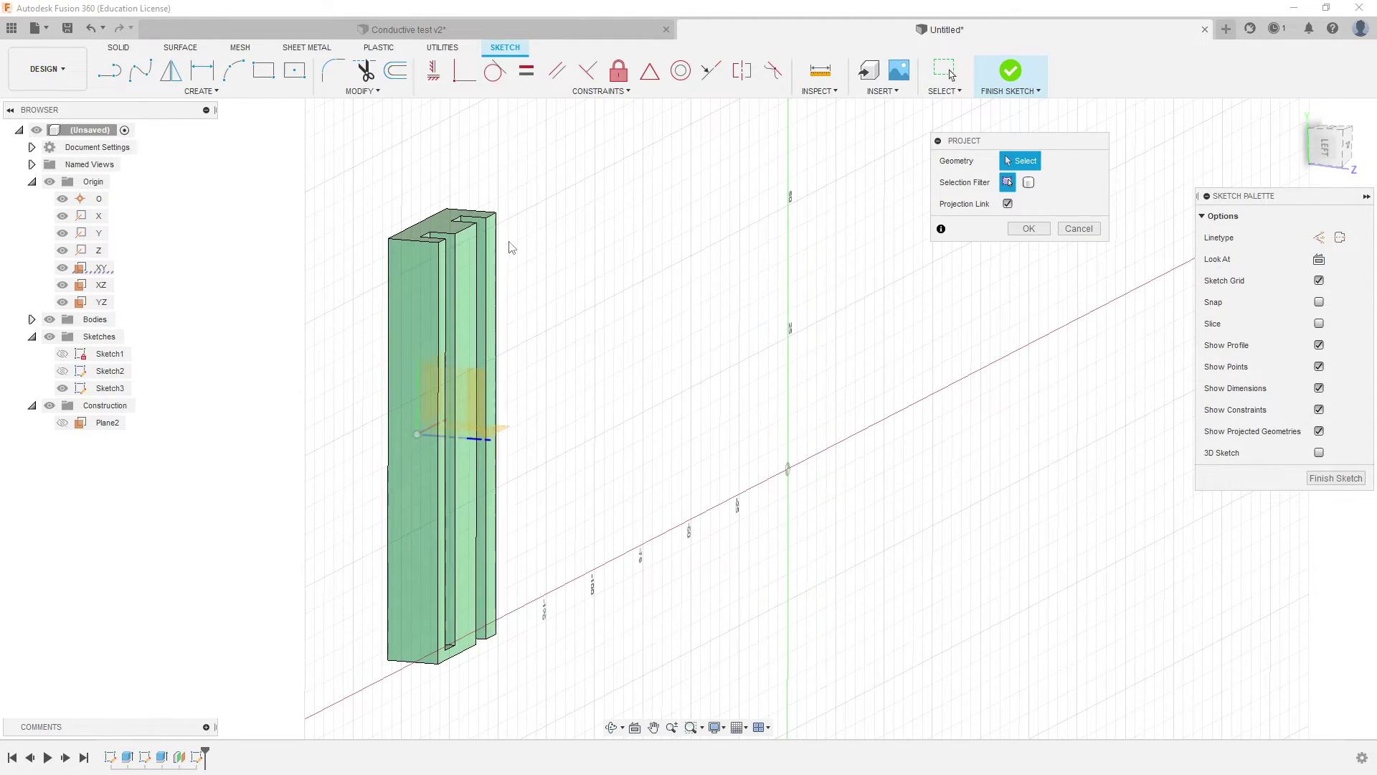
{"action": "middle_click_drag", "start_coordinate": [472, 233], "coordinate": [412, 278], "text": "shift"}
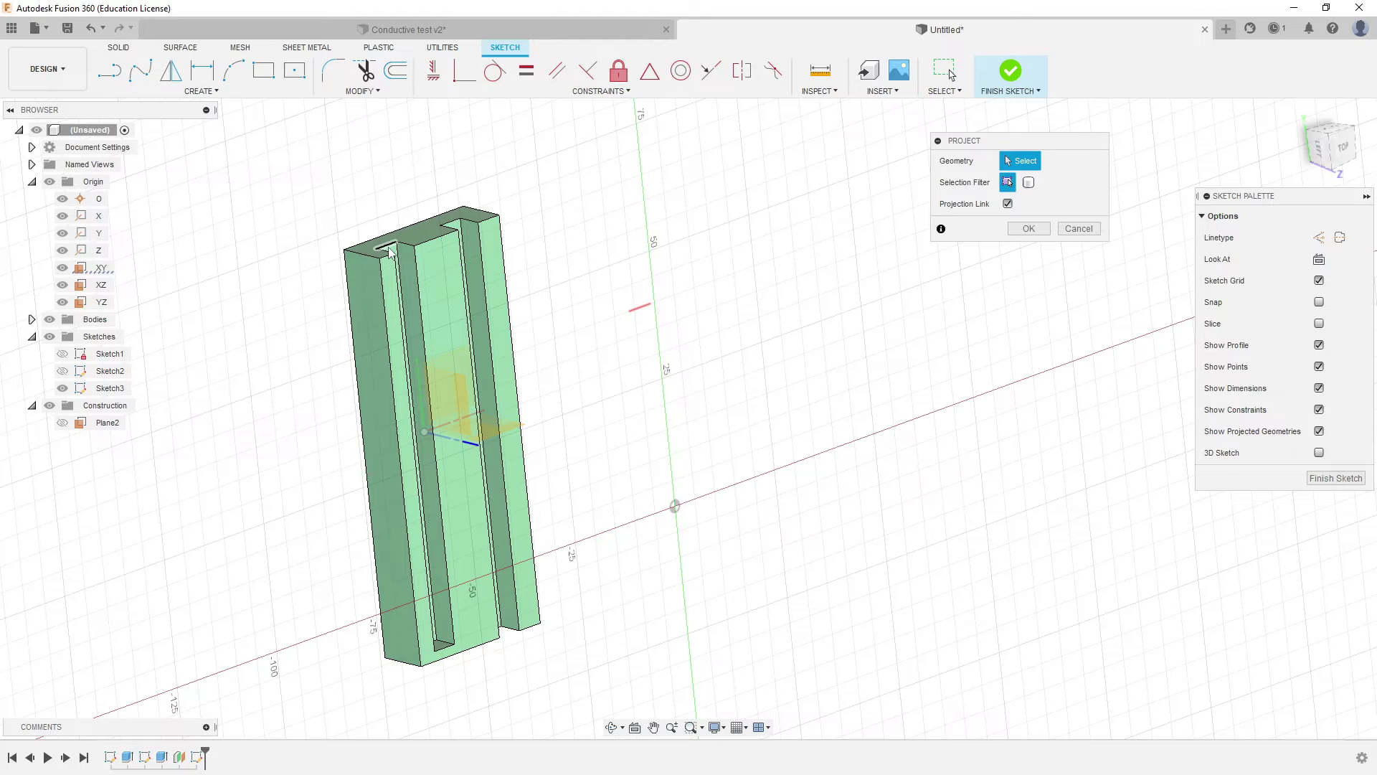
{"action": "left_click", "coordinate": [394, 246]}
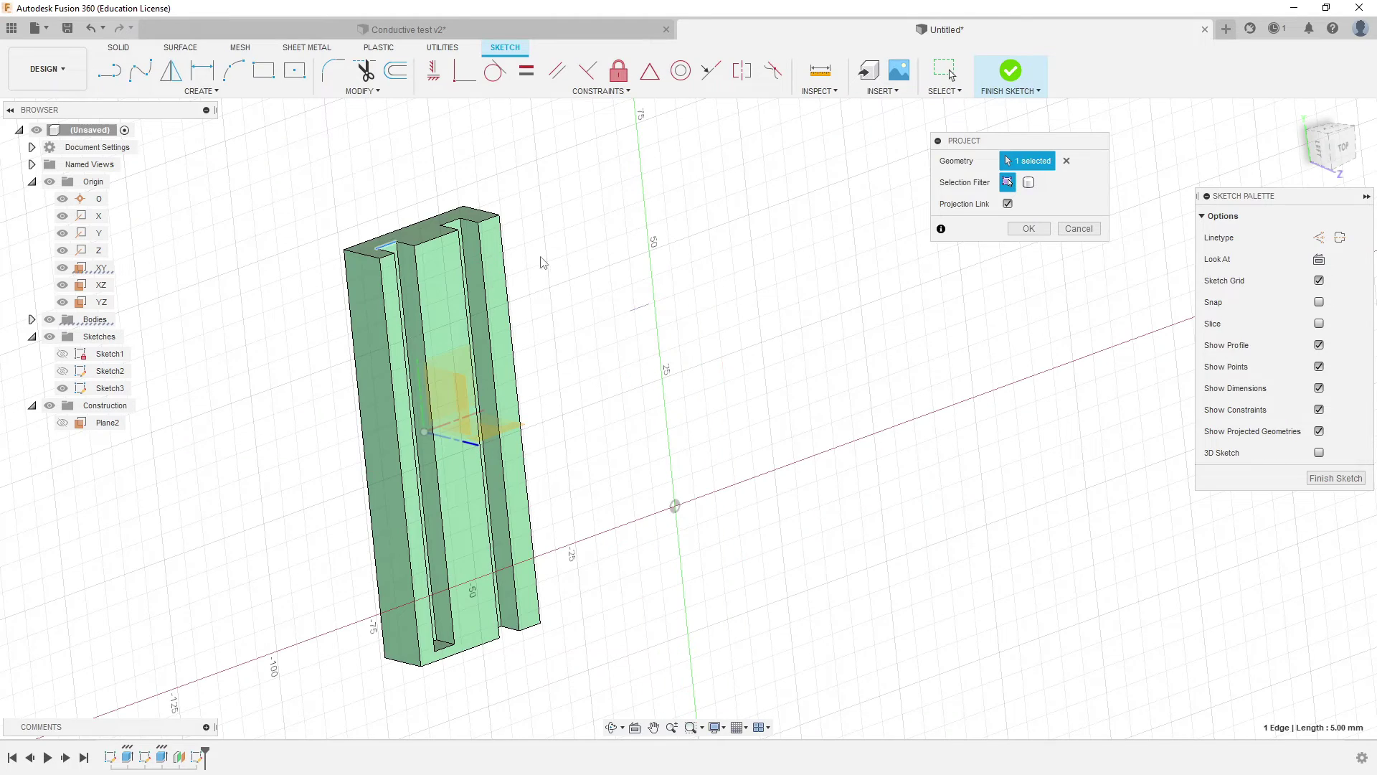
{"action": "left_click", "coordinate": [453, 224]}
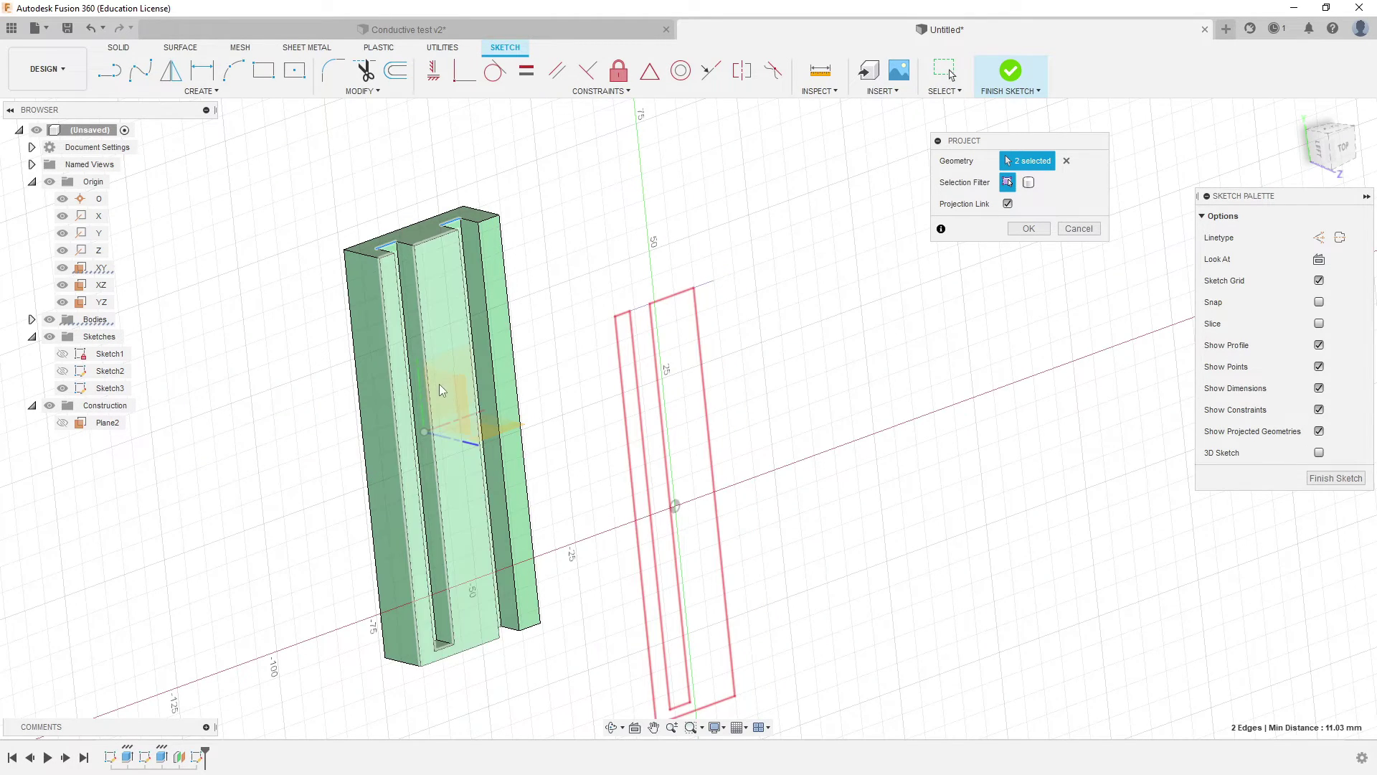
{"action": "left_click", "coordinate": [474, 657]}
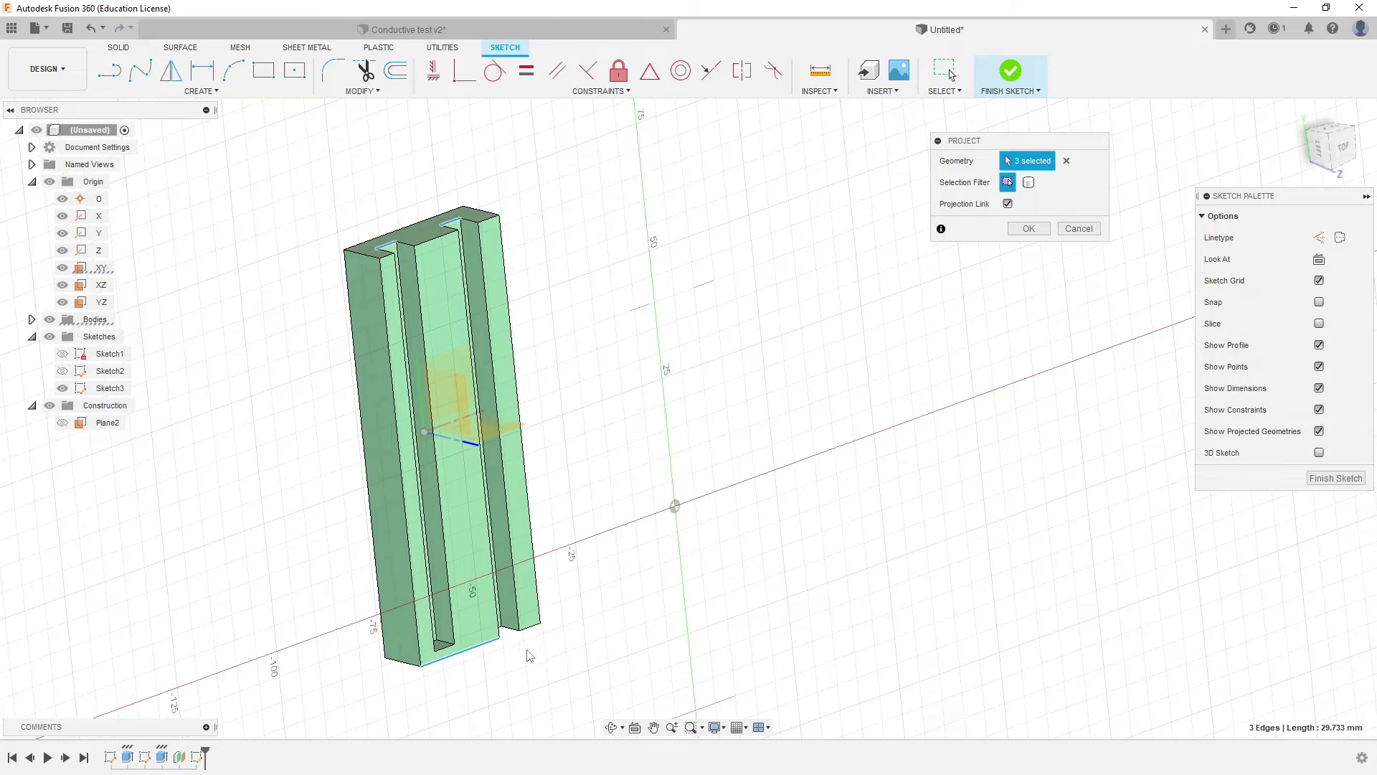
{"action": "middle_click_drag", "start_coordinate": [473, 657], "coordinate": [648, 556], "text": "shift"}
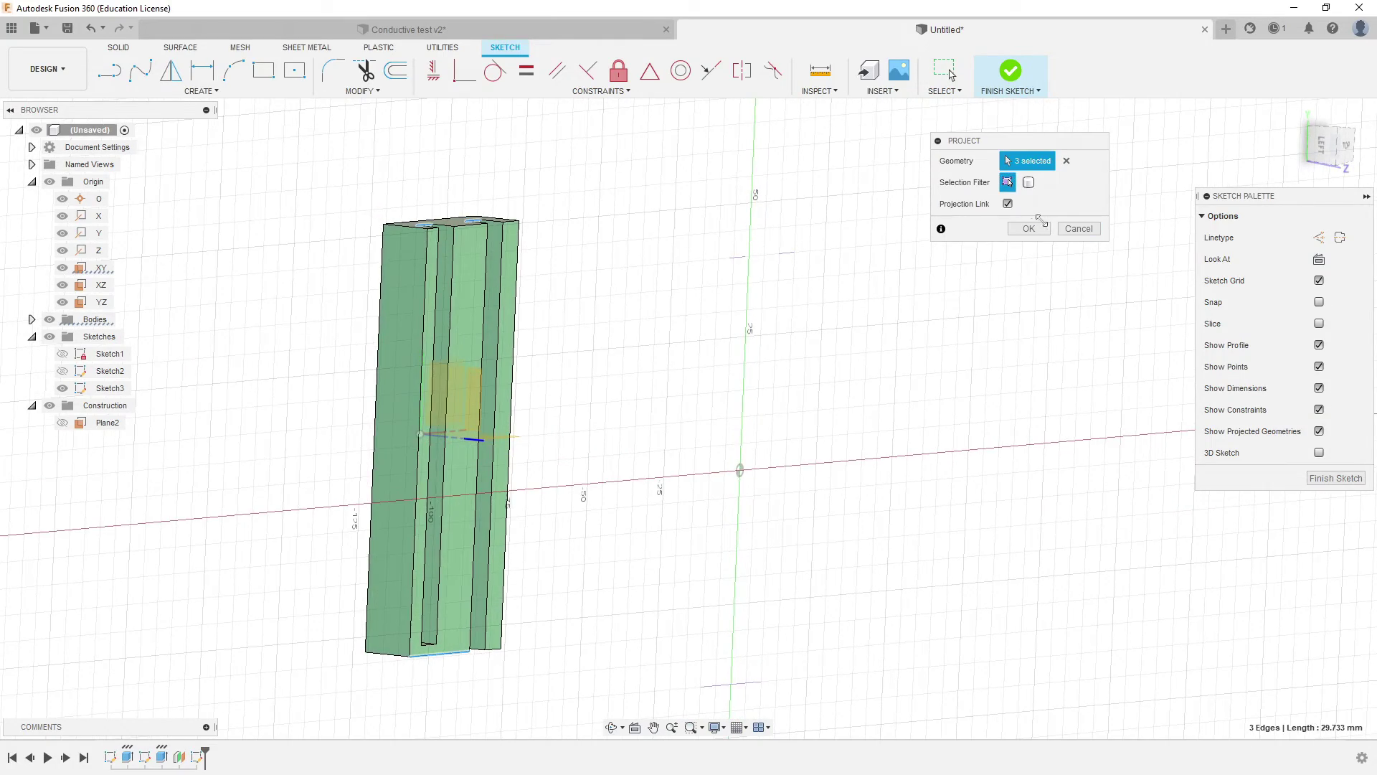
{"action": "left_click", "coordinate": [1028, 229]}
Try to move an endpoint of a projected channel edge, and examine the projected lines and their link to the block
{"action": "middle_click_drag", "start_coordinate": [892, 354], "coordinate": [778, 365], "text": "shift"}
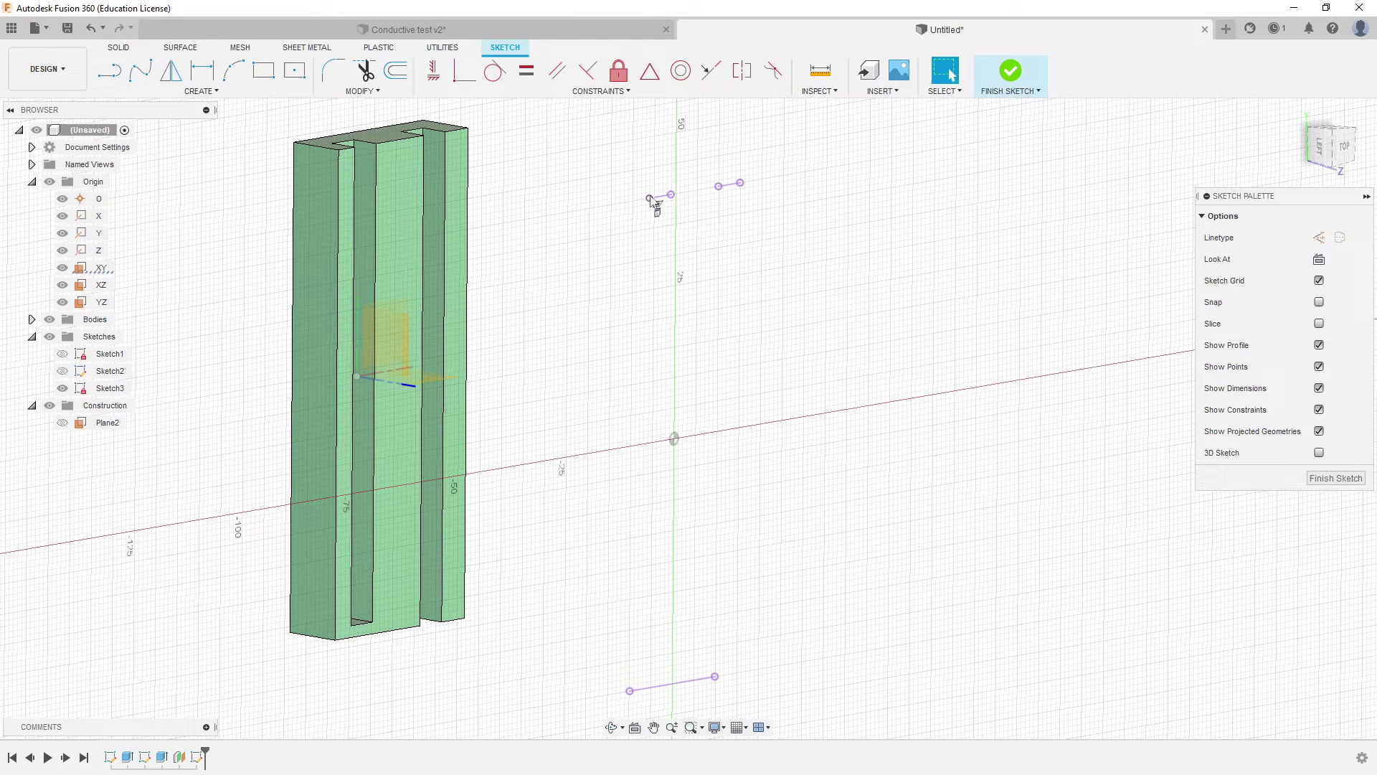
{"action": "mouse_move", "coordinate": [651, 195]}
{"action": "left_mouse_down"}
{"action": "mouse_move", "coordinate": [596, 233]}
{"action": "mouse_move", "coordinate": [675, 175]}
{"action": "left_mouse_up"}
{"action": "left_click", "coordinate": [623, 208]}
{"action": "left_click", "coordinate": [572, 231]}
{"action": "scroll", "coordinate": [622, 260], "scroll_direction": "down", "scroll_amount": 4}
{"action": "scroll", "coordinate": [631, 251], "scroll_direction": "up", "scroll_amount": 3}
{"action": "mouse_move", "coordinate": [742, 369]}
{"action": "middle_mouse_down"}
{"action": "mouse_move", "coordinate": [686, 264]}
{"action": "mouse_move", "coordinate": [698, 332]}
{"action": "middle_mouse_up"}
{"action": "mouse_move", "coordinate": [703, 399]}
{"action": "middle_mouse_down", "text": "shift"}
{"action": "mouse_move", "coordinate": [732, 427]}
{"action": "mouse_move", "coordinate": [684, 427]}
{"action": "mouse_move", "coordinate": [704, 414]}
{"action": "middle_mouse_up", "text": "shift"}
{"action": "scroll", "coordinate": [688, 561], "scroll_direction": "up", "scroll_amount": 3}
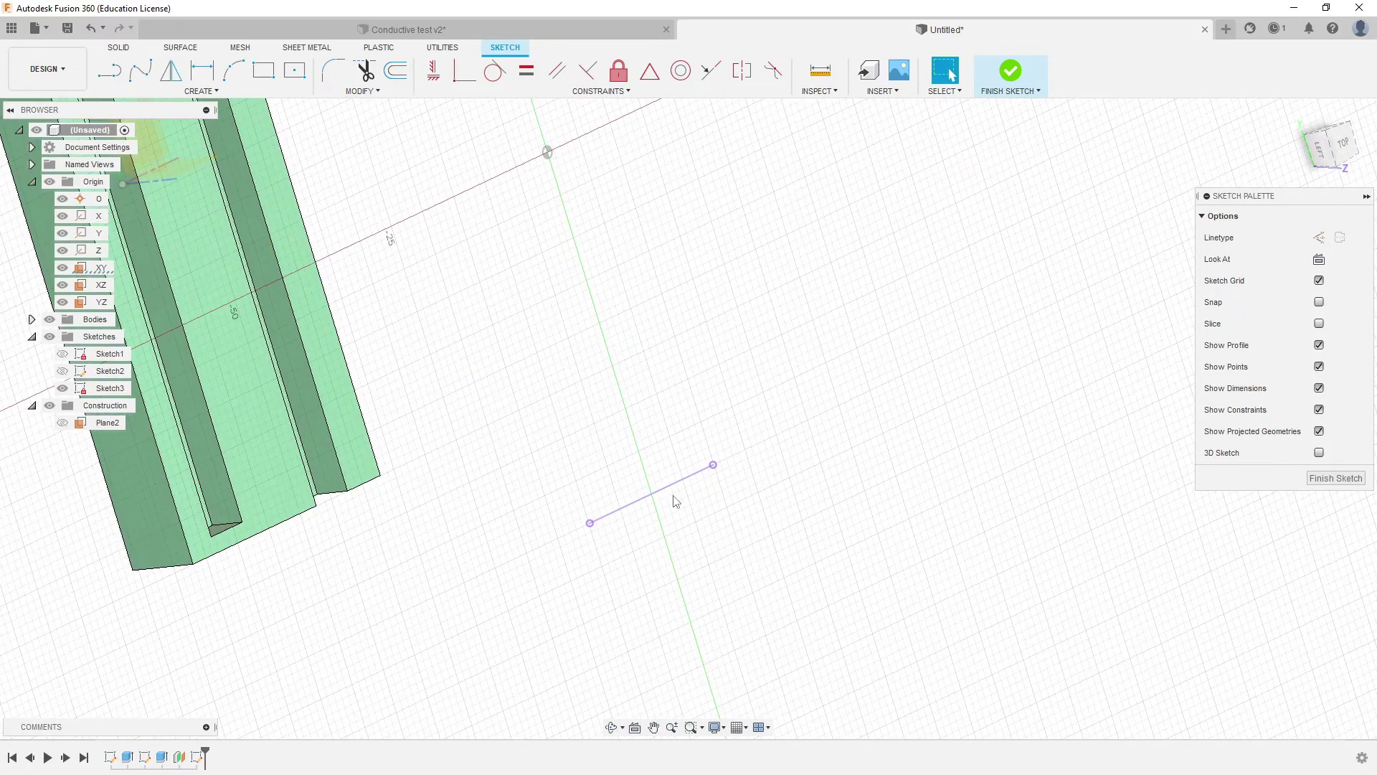
{"action": "left_click", "coordinate": [671, 489]}
{"action": "scroll", "coordinate": [726, 523], "scroll_direction": "down", "scroll_amount": 5}
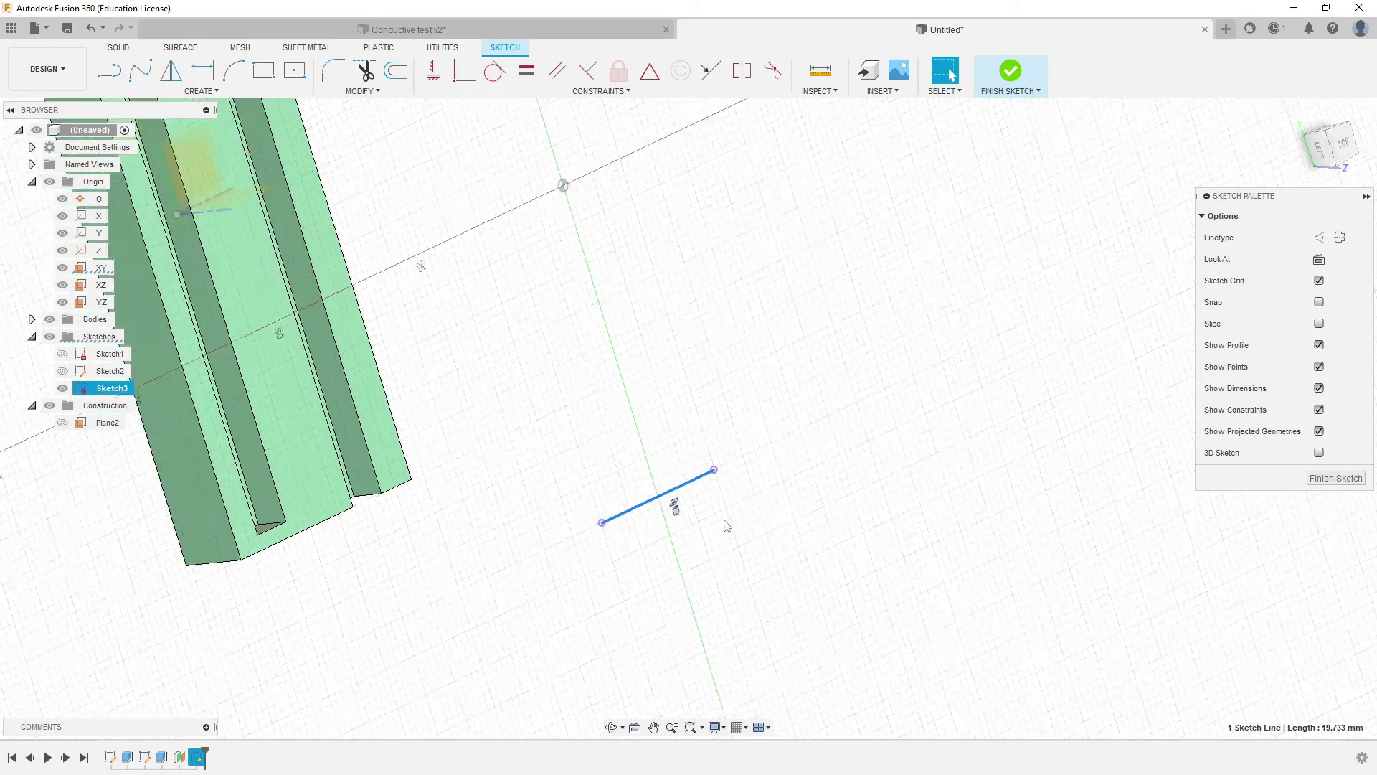
{"action": "mouse_move", "coordinate": [735, 539]}
{"action": "middle_mouse_down", "text": "shift"}
{"action": "mouse_move", "coordinate": [793, 452]}
{"action": "mouse_move", "coordinate": [799, 461]}
{"action": "mouse_move", "coordinate": [768, 423]}
{"action": "middle_mouse_up", "text": "shift"}
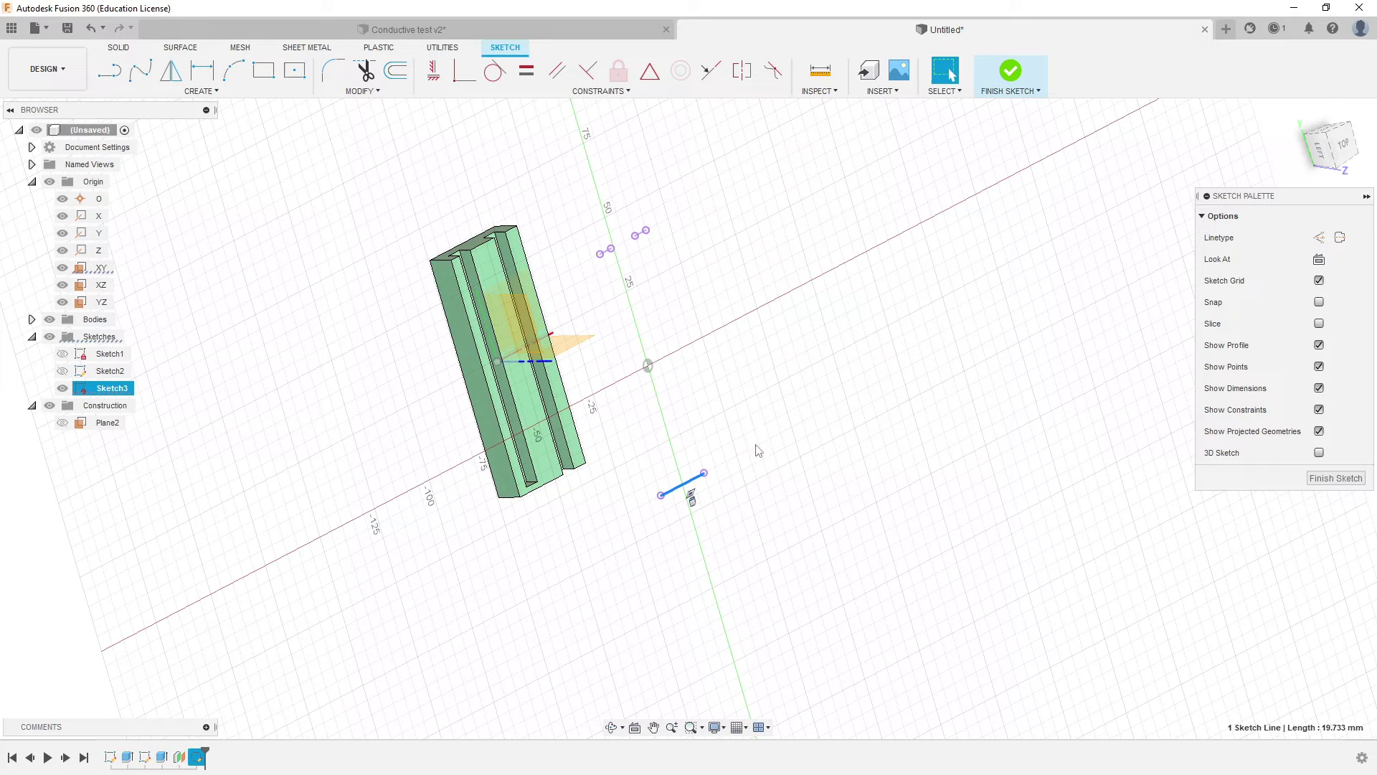
{"action": "scroll", "coordinate": [715, 526], "scroll_direction": "up", "scroll_amount": 4}
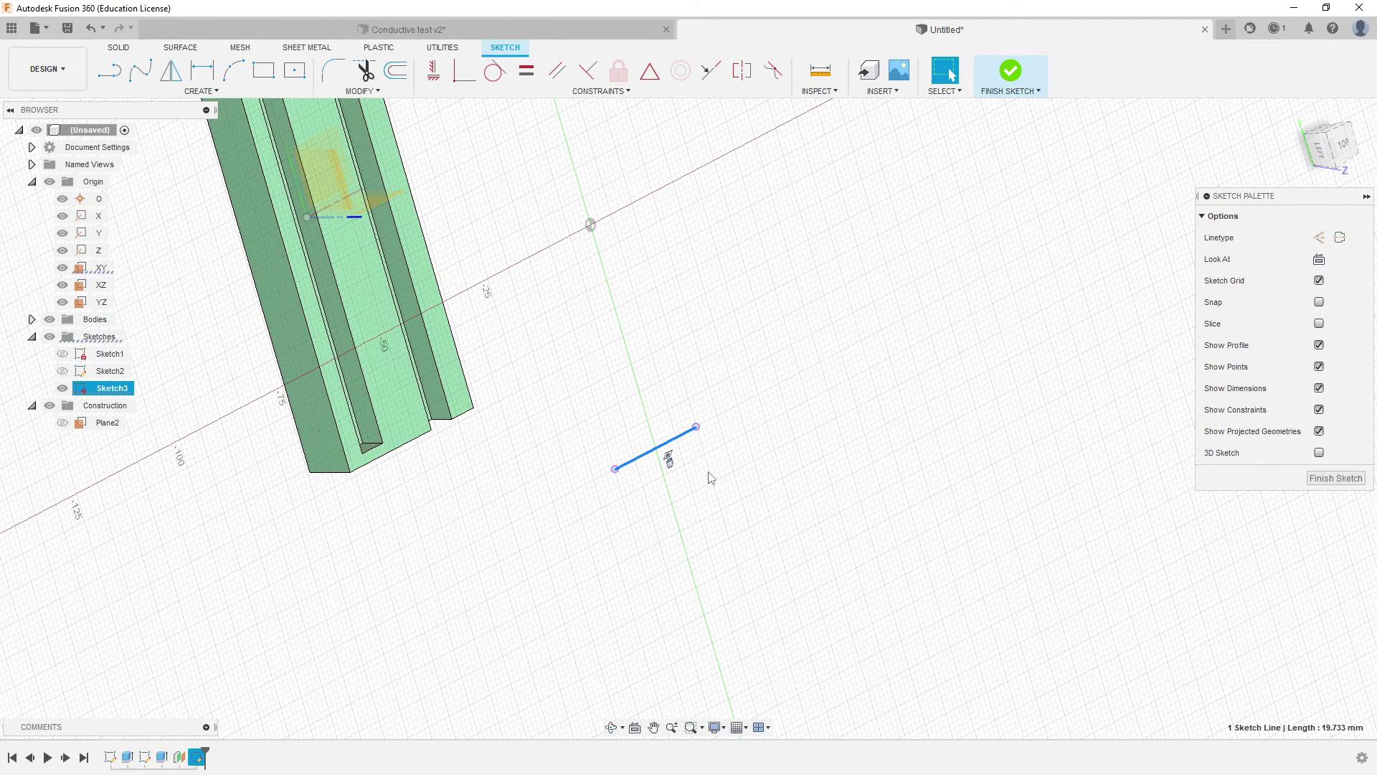
{"action": "left_click", "coordinate": [692, 325]}
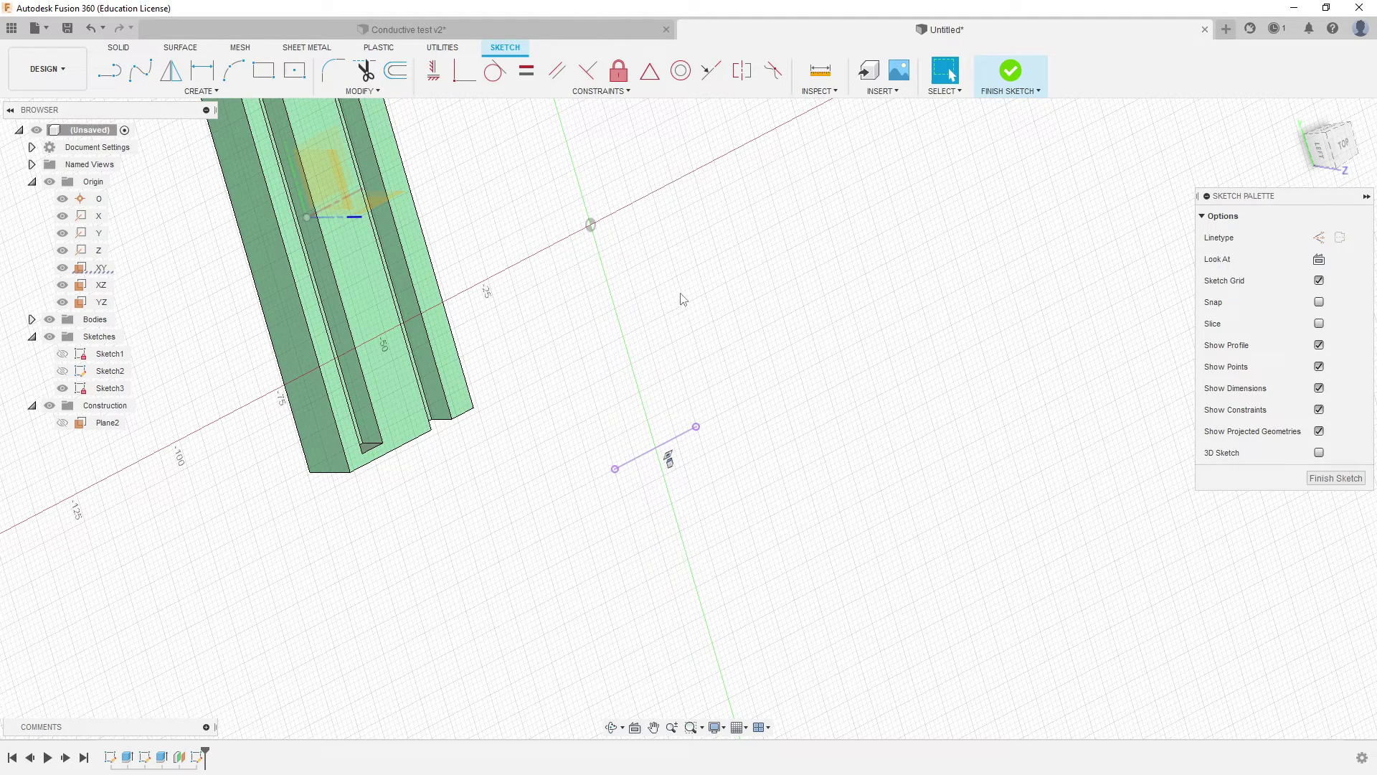
Sketch a rectangle of about 232 mm² beside the projected lines and finish the sketch
{"action": "mouse_move", "coordinate": [672, 330]}
{"action": "middle_mouse_down"}
{"action": "mouse_move", "coordinate": [640, 332]}
{"action": "mouse_move", "coordinate": [630, 353]}
{"action": "middle_mouse_up"}
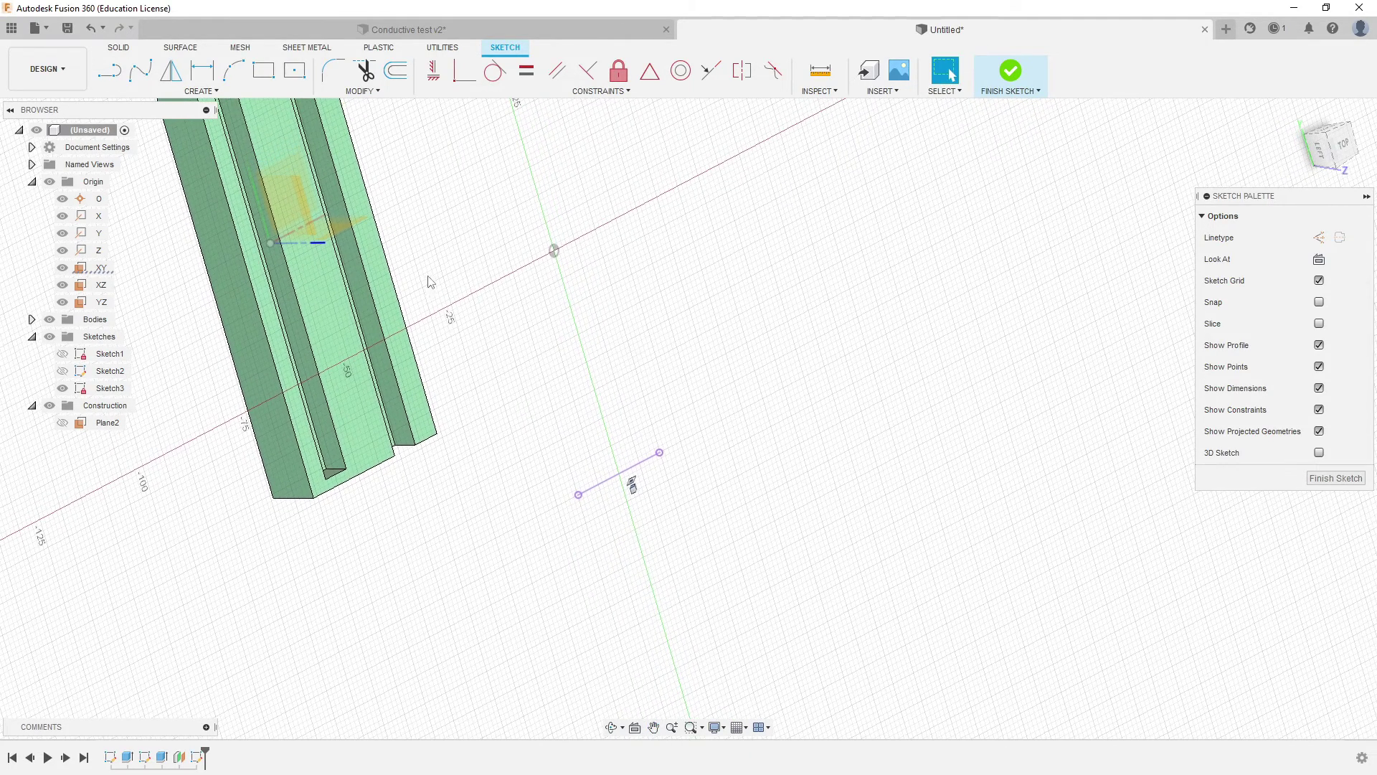
{"action": "left_click", "coordinate": [264, 71]}
{"action": "left_click", "coordinate": [716, 278]}
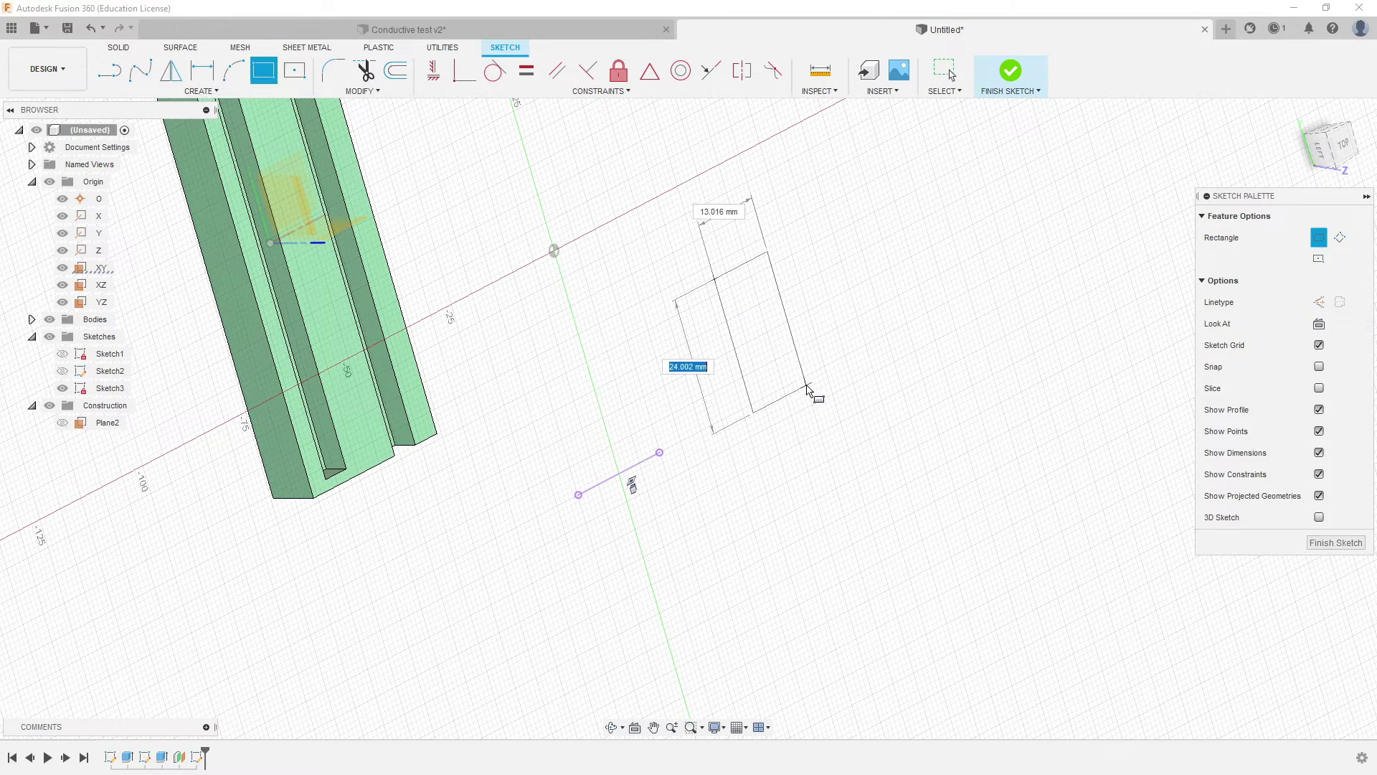
{"action": "left_click", "coordinate": [794, 371]}
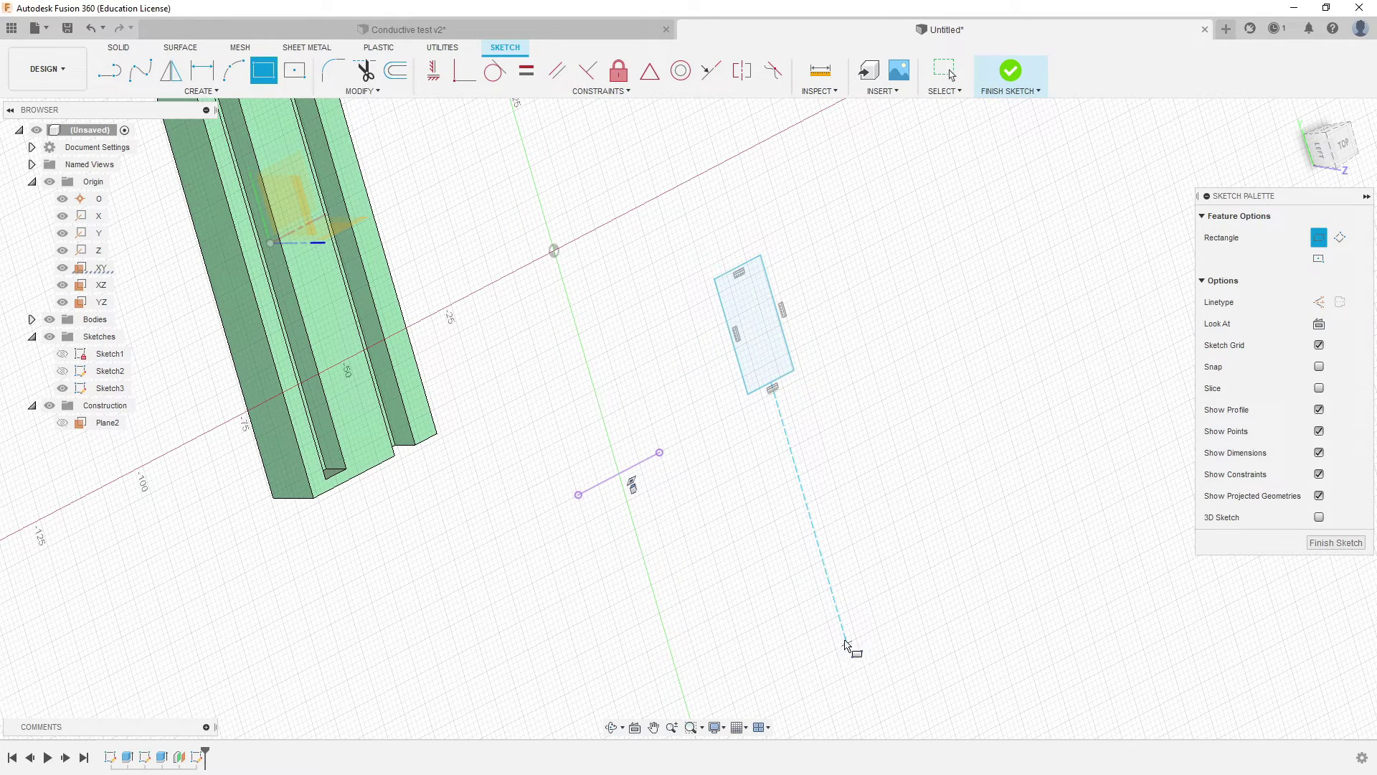
{"action": "left_click", "coordinate": [1010, 72]}
Try a solid extrusion of the rectangle profile by about 15 mm as a new body
{"action": "middle_click_drag", "start_coordinate": [803, 467], "coordinate": [838, 411], "text": "shift"}
{"action": "mouse_move", "coordinate": [808, 450]}
{"action": "middle_mouse_down", "text": "shift"}
{"action": "mouse_move", "coordinate": [823, 267]}
{"action": "mouse_move", "coordinate": [801, 285]}
{"action": "middle_mouse_up", "text": "shift"}
{"action": "key", "text": "e"}
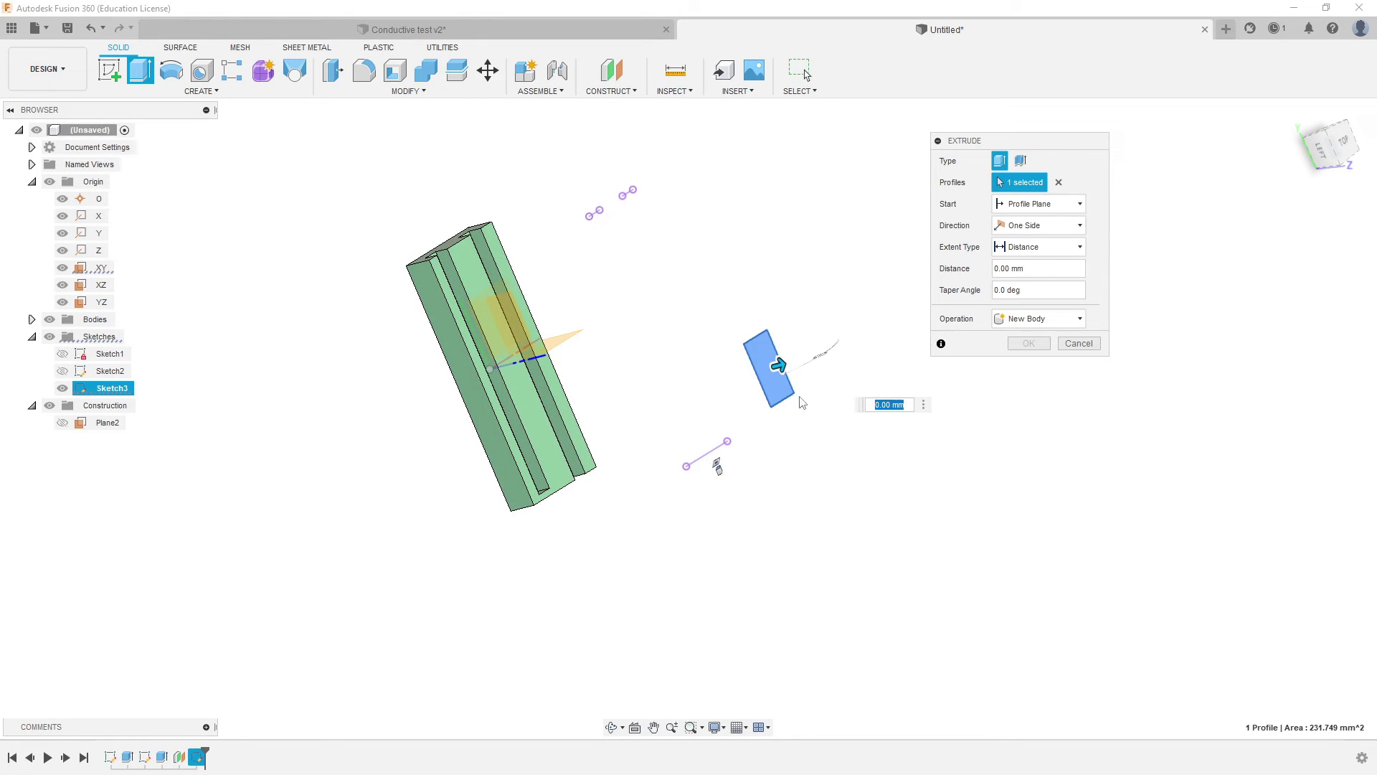
{"action": "left_click_drag", "start_coordinate": [781, 365], "coordinate": [812, 357]}
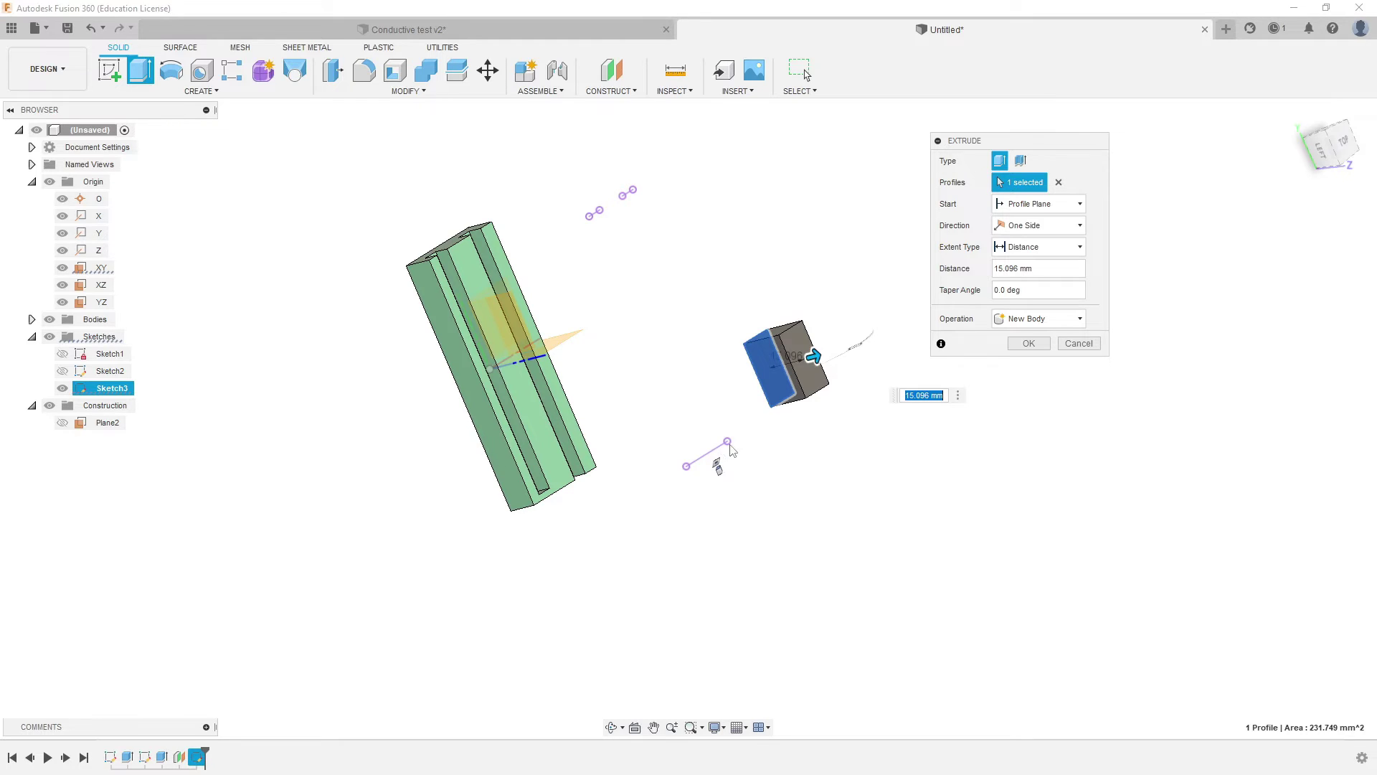
Try a thin extrusion of about 20 mm that also includes the long projected line, and cancel it
{"action": "left_click", "coordinate": [1020, 159]}
{"action": "left_click", "coordinate": [710, 453]}
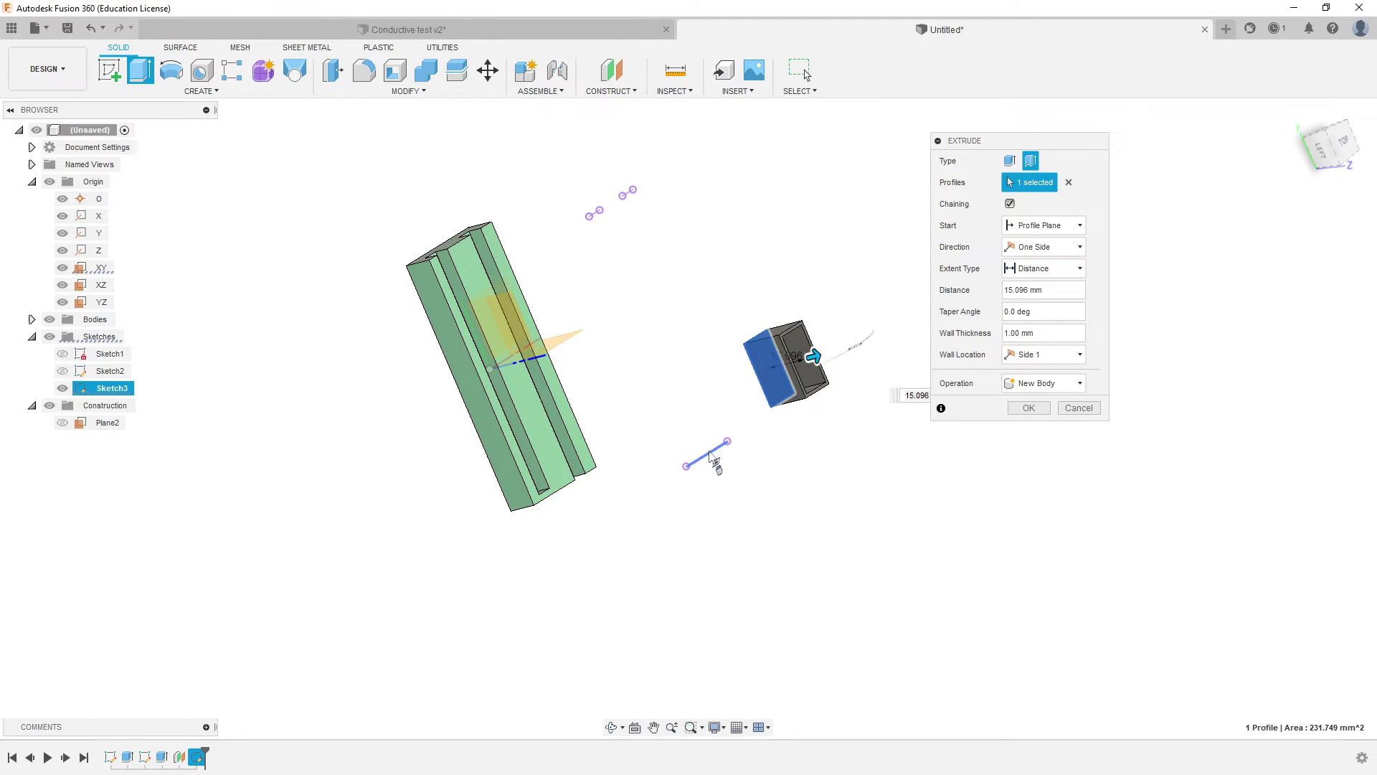
{"action": "left_click_drag", "start_coordinate": [765, 437], "coordinate": [802, 510]}
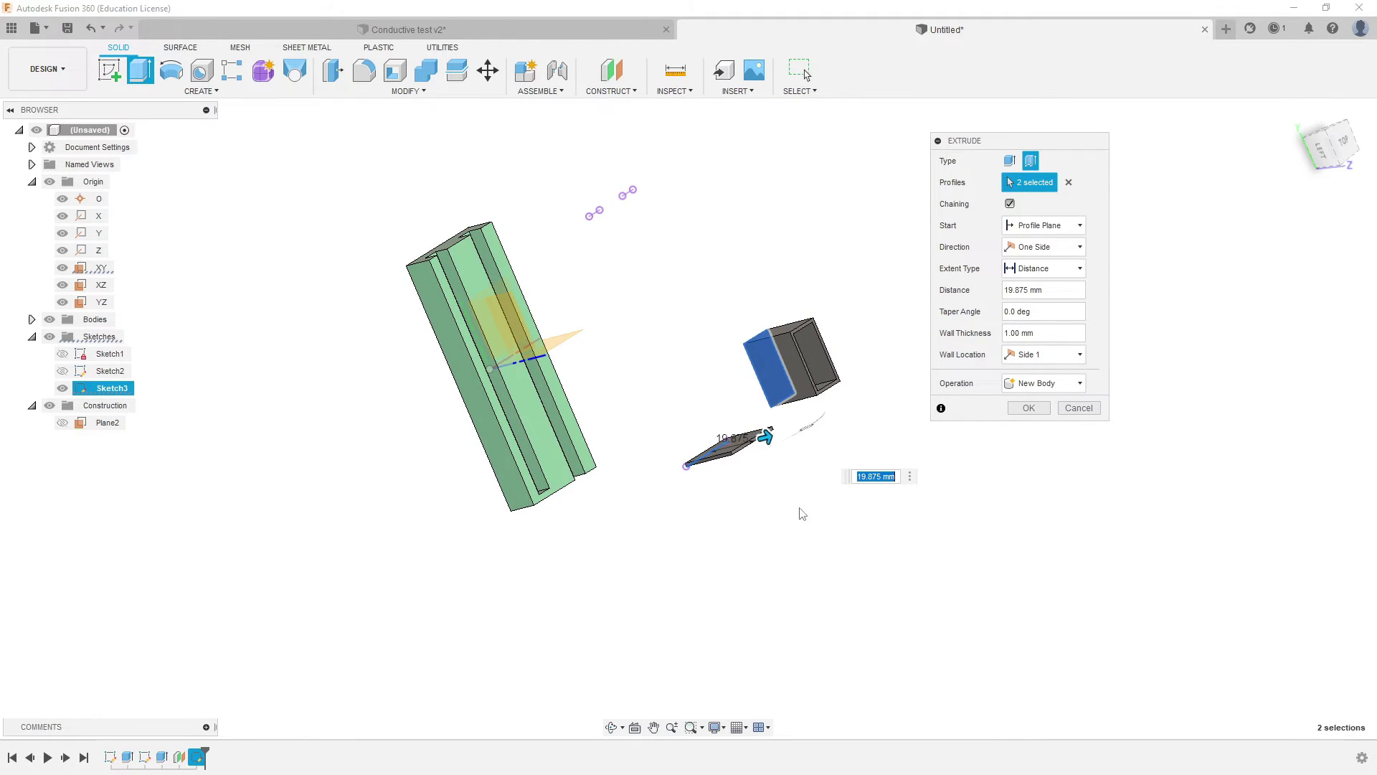
{"action": "middle_click_drag", "start_coordinate": [802, 510], "coordinate": [778, 467], "text": "shift"}
{"action": "left_click", "coordinate": [1079, 408]}
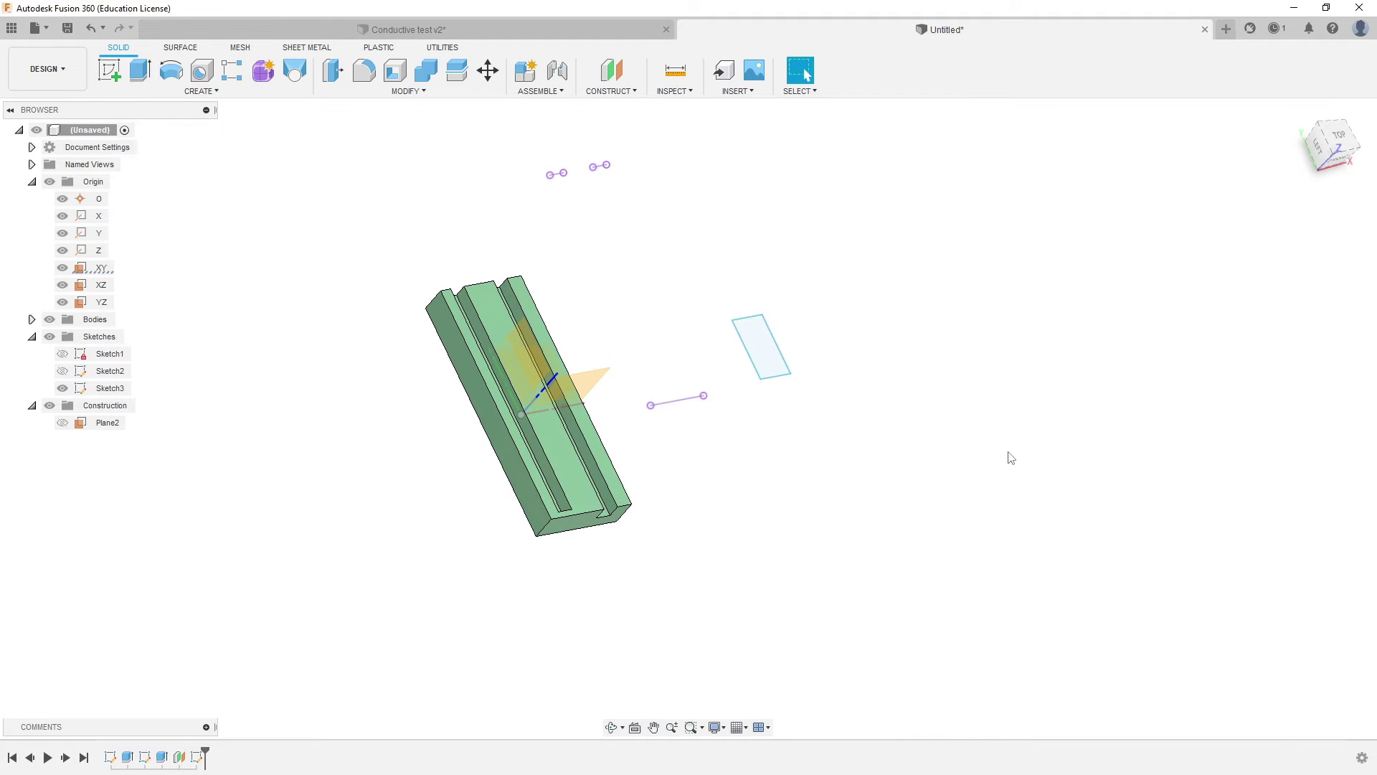
{"action": "middle_click_drag", "start_coordinate": [1009, 455], "coordinate": [917, 409], "text": "shift"}
{"action": "key", "text": "Escape"}
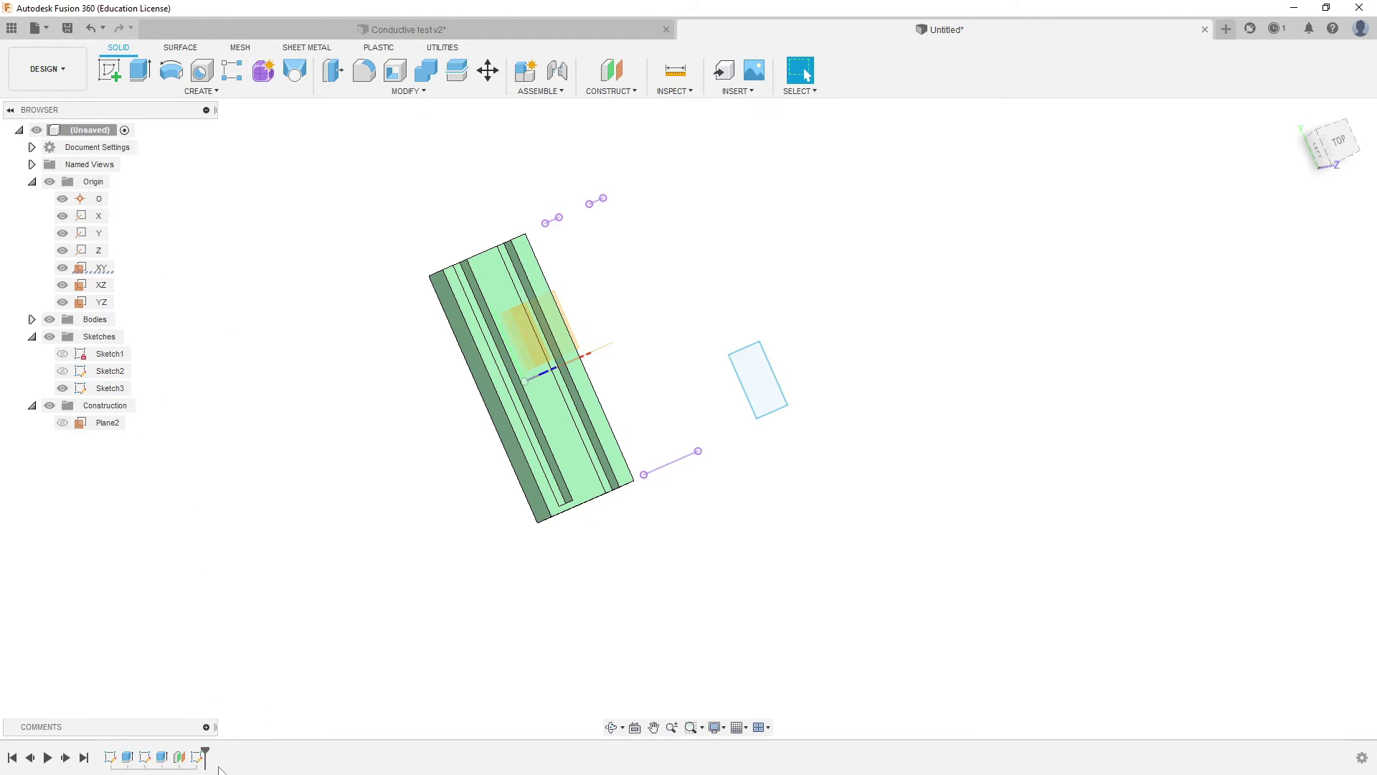
Edit the projected-edge sketch to turn the long projected line into a construction line, and finish the sketch
{"action": "double_click", "coordinate": [196, 757]}
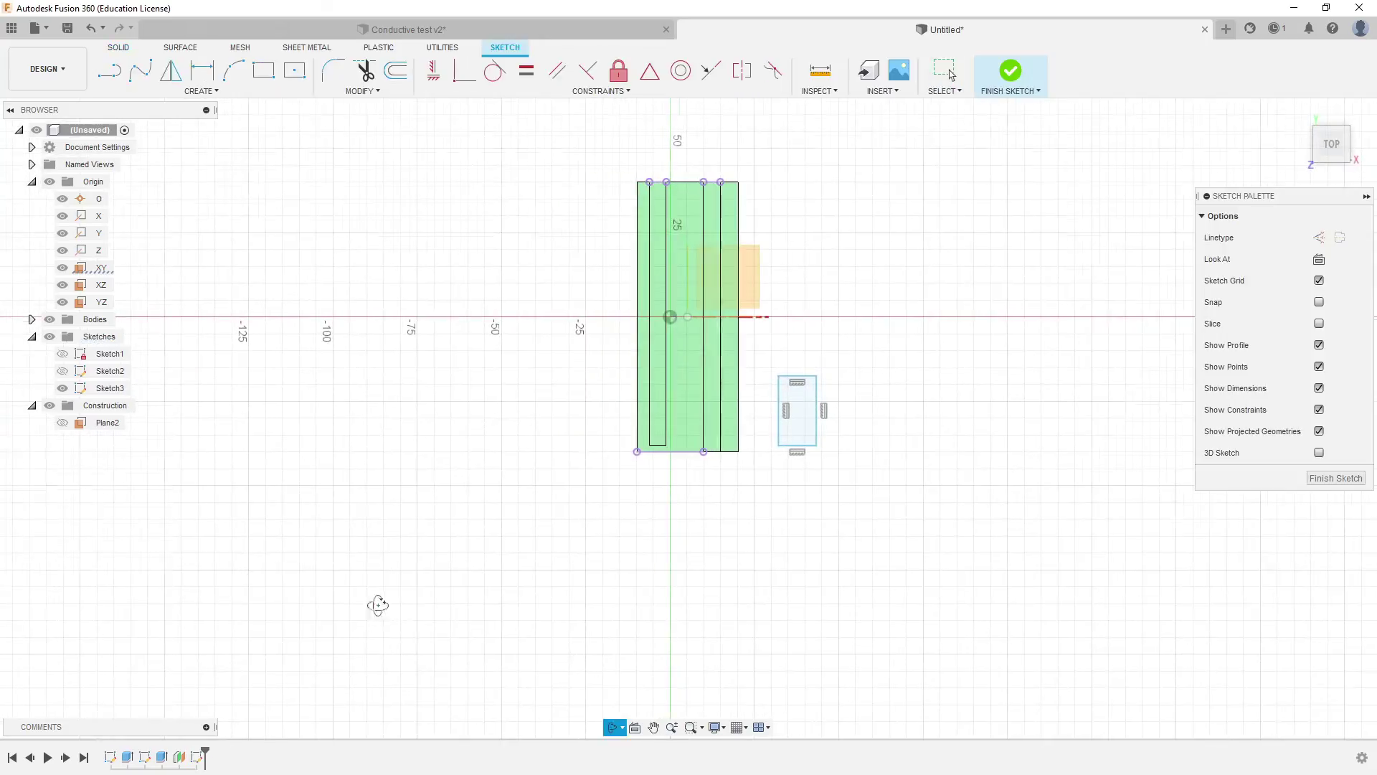
{"action": "mouse_move", "coordinate": [378, 605]}
{"action": "left_mouse_down"}
{"action": "mouse_move", "coordinate": [437, 631]}
{"action": "mouse_move", "coordinate": [876, 381]}
{"action": "mouse_move", "coordinate": [763, 523]}
{"action": "mouse_move", "coordinate": [720, 533]}
{"action": "mouse_move", "coordinate": [594, 488]}
{"action": "mouse_move", "coordinate": [652, 615]}
{"action": "mouse_move", "coordinate": [644, 593]}
{"action": "left_mouse_up"}
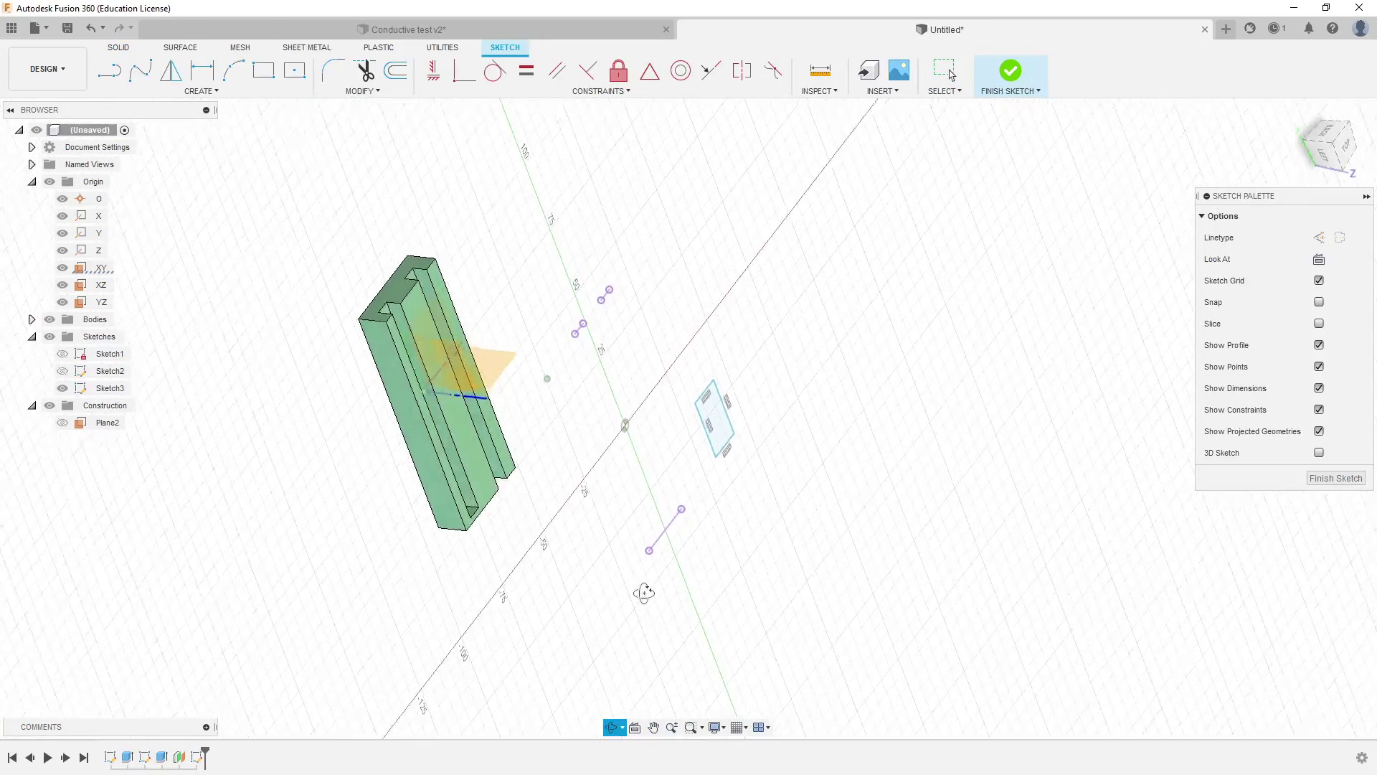
{"action": "middle_click_drag", "start_coordinate": [644, 593], "coordinate": [651, 531], "text": "shift"}
{"action": "scroll", "coordinate": [671, 504], "scroll_direction": "up", "scroll_amount": 7}
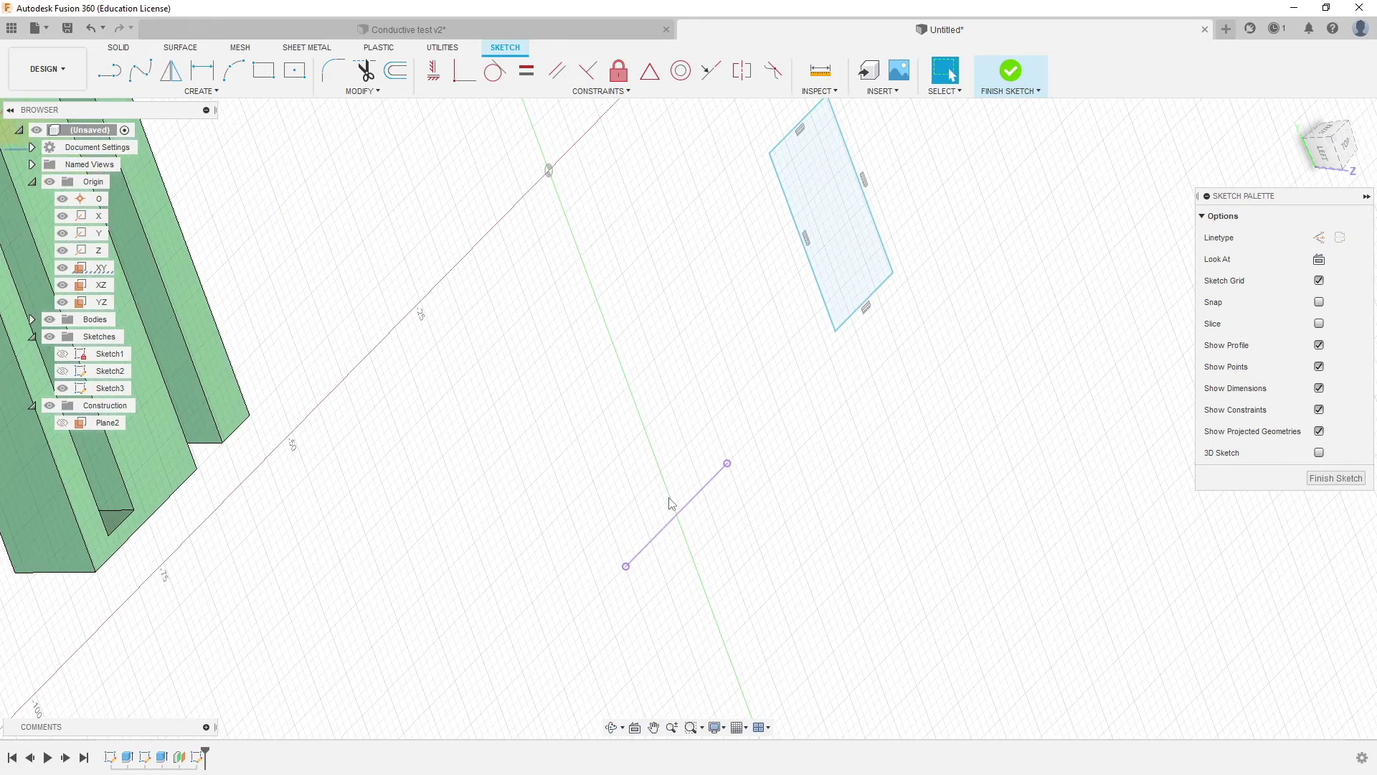
{"action": "scroll", "coordinate": [671, 503], "scroll_direction": "down", "scroll_amount": 1}
{"action": "left_click", "coordinate": [681, 517]}
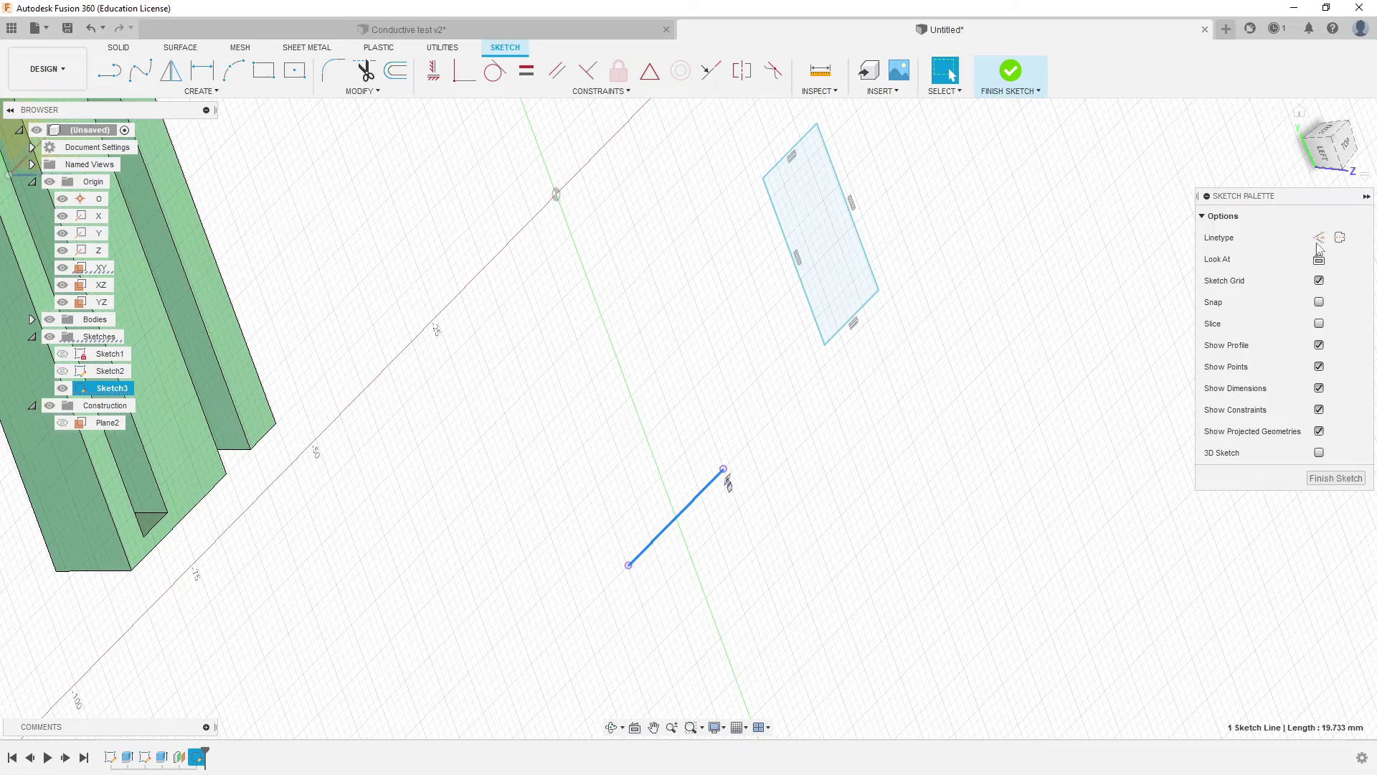
{"action": "left_click", "coordinate": [1322, 243]}
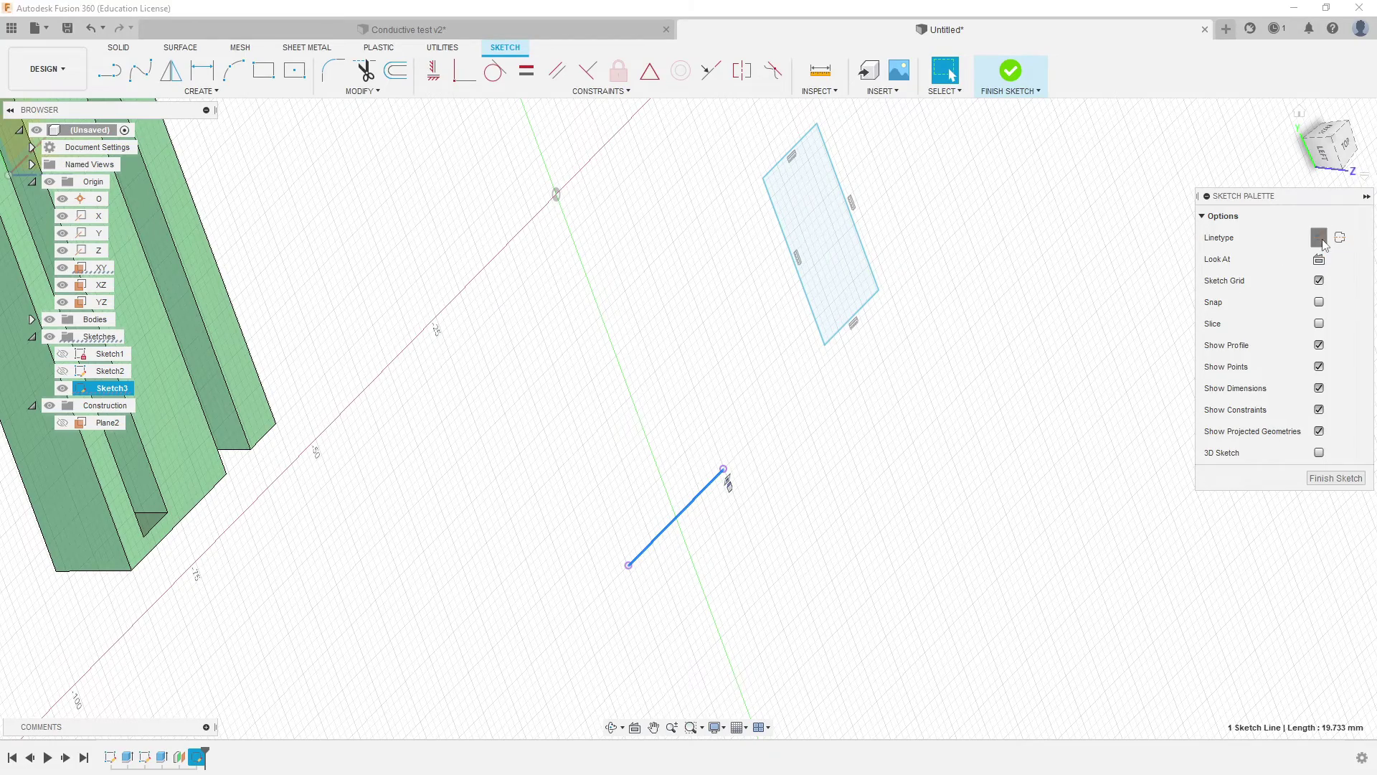
{"action": "left_click", "coordinate": [673, 581]}
{"action": "mouse_move", "coordinate": [712, 565]}
{"action": "middle_mouse_down", "text": "shift"}
{"action": "mouse_move", "coordinate": [719, 532]}
{"action": "mouse_move", "coordinate": [711, 563]}
{"action": "middle_mouse_up", "text": "shift"}
{"action": "left_click", "coordinate": [685, 520]}
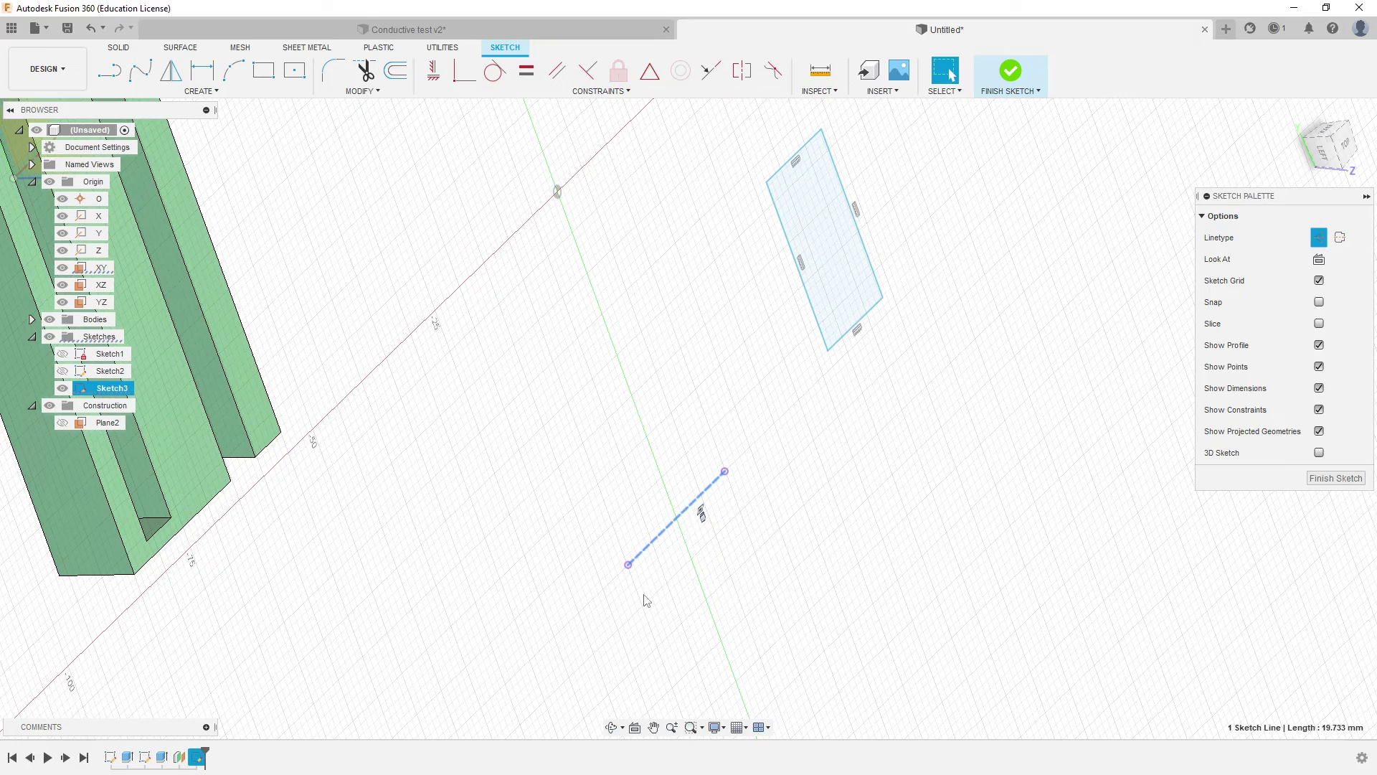
{"action": "left_click", "coordinate": [767, 577]}
{"action": "middle_click_drag", "start_coordinate": [766, 570], "coordinate": [755, 551], "text": "shift"}
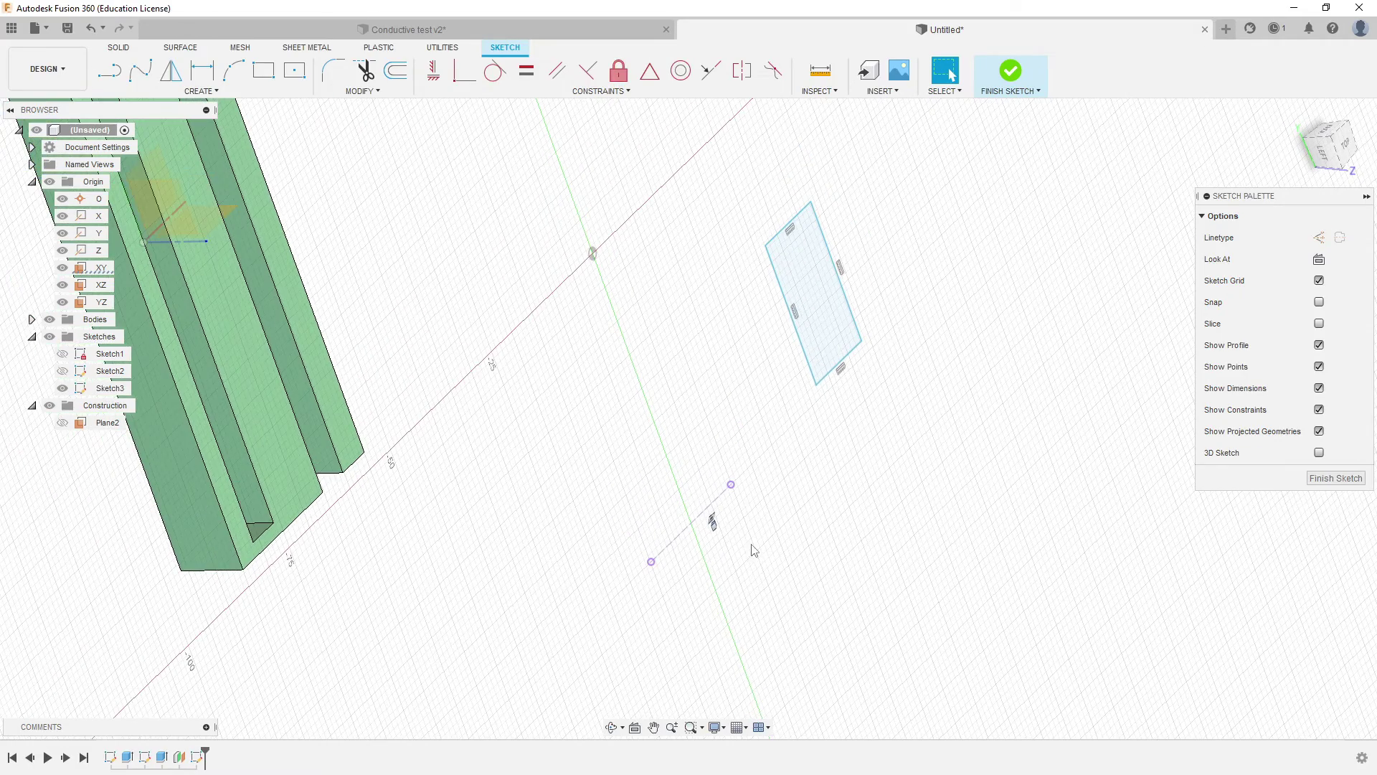
{"action": "scroll", "coordinate": [746, 540], "scroll_direction": "down", "scroll_amount": 2}
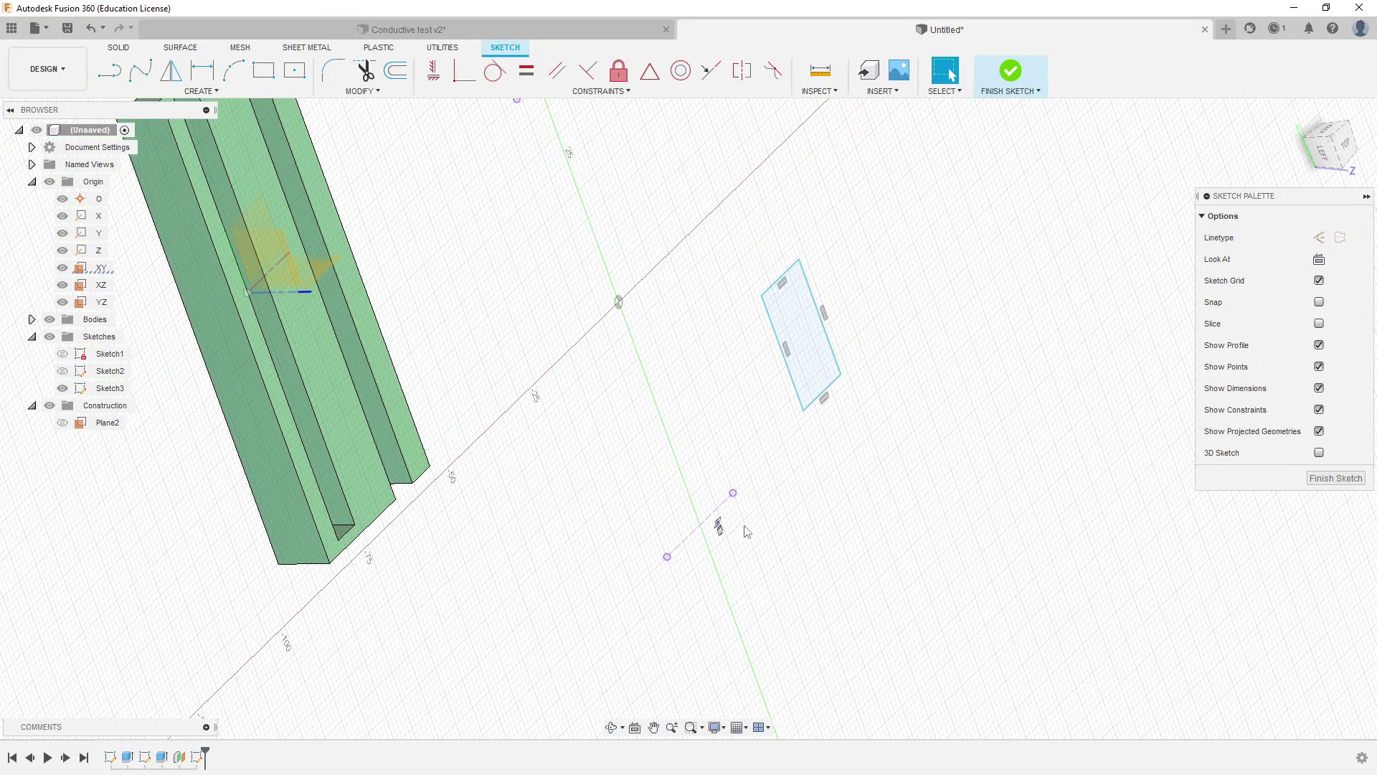
{"action": "scroll", "coordinate": [746, 531], "scroll_direction": "down", "scroll_amount": 2}
{"action": "scroll", "coordinate": [747, 529], "scroll_direction": "down", "scroll_amount": 2}
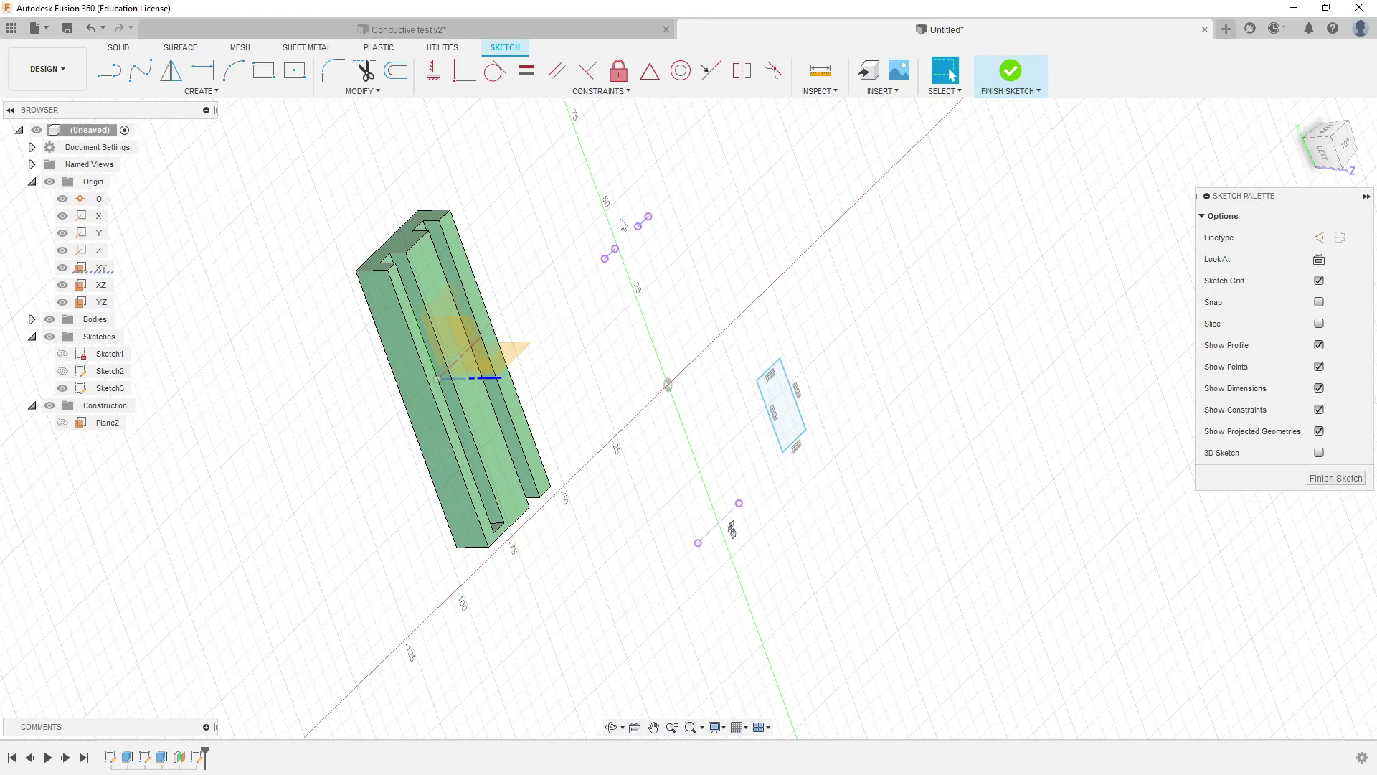
{"action": "left_click", "coordinate": [1010, 70]}
Try to include the projected construction line in a thin extrusion, and cancel the command
{"action": "left_click", "coordinate": [140, 70]}
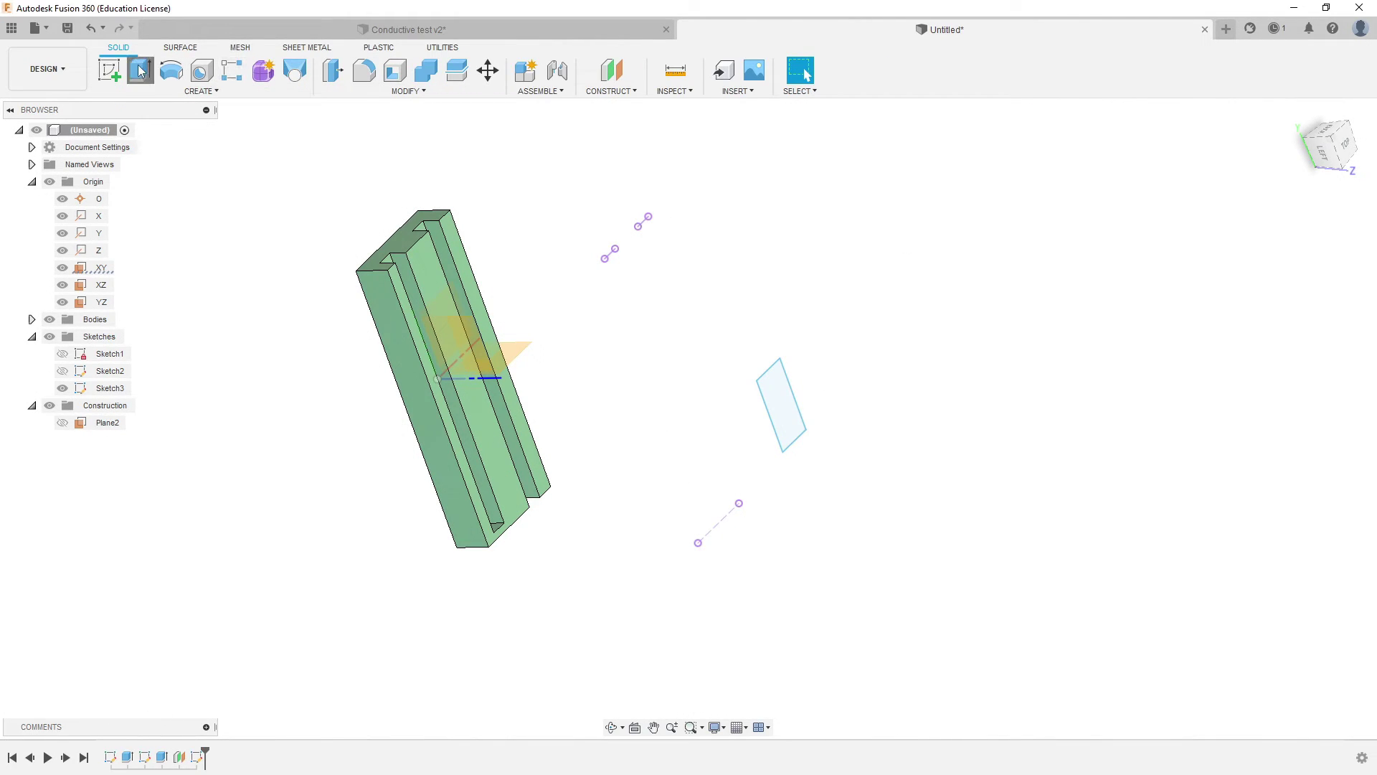
{"action": "left_click", "coordinate": [1020, 160]}
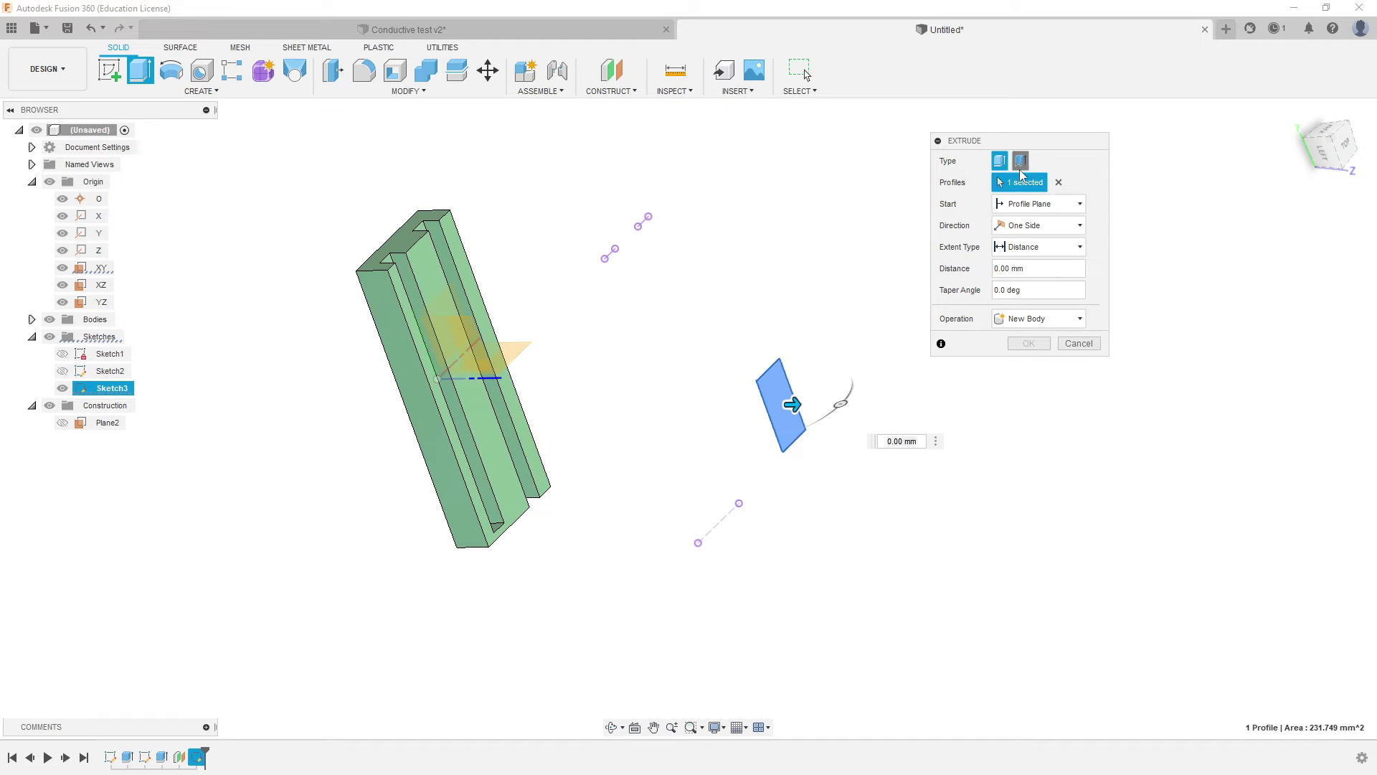
{"action": "left_click", "coordinate": [727, 519]}
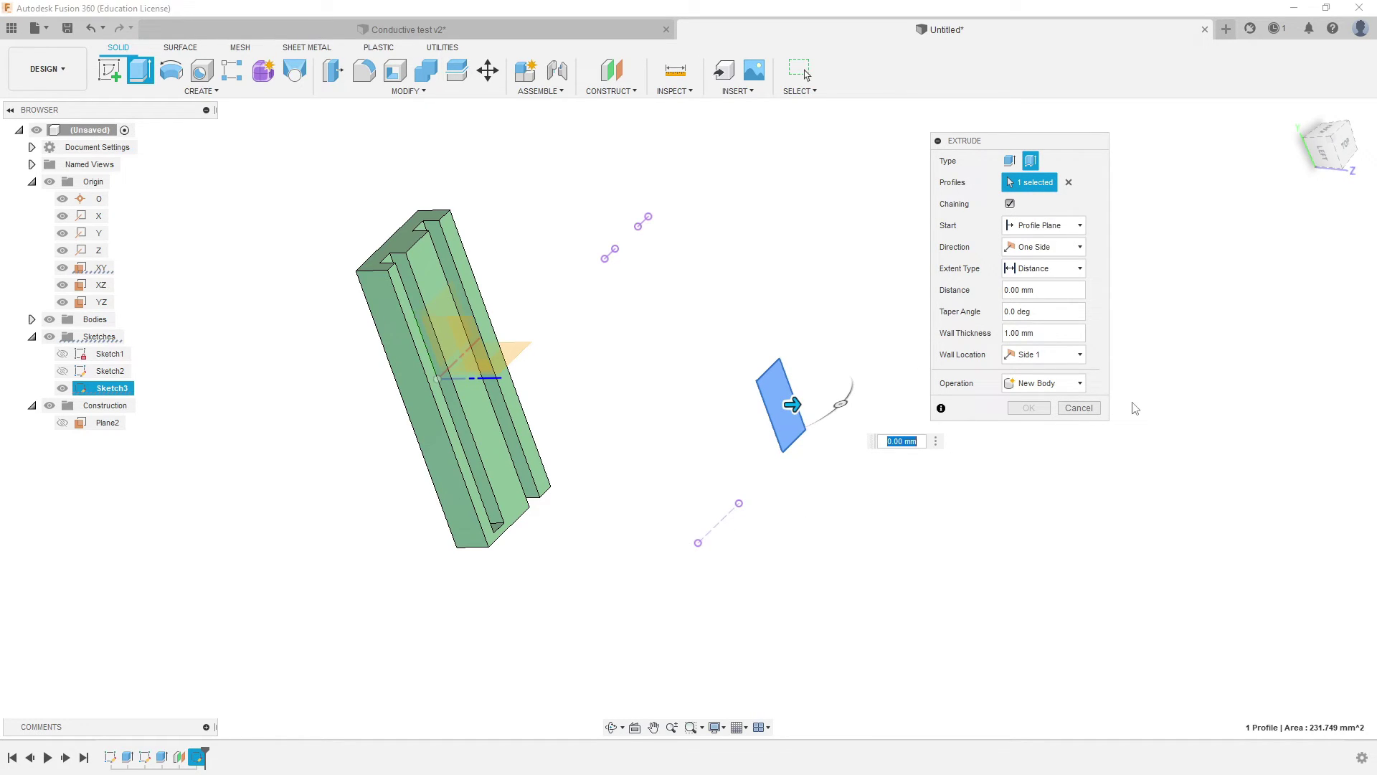
{"action": "left_click", "coordinate": [1073, 409]}
{"action": "middle_click_drag", "start_coordinate": [1073, 421], "coordinate": [911, 464], "text": "shift"}
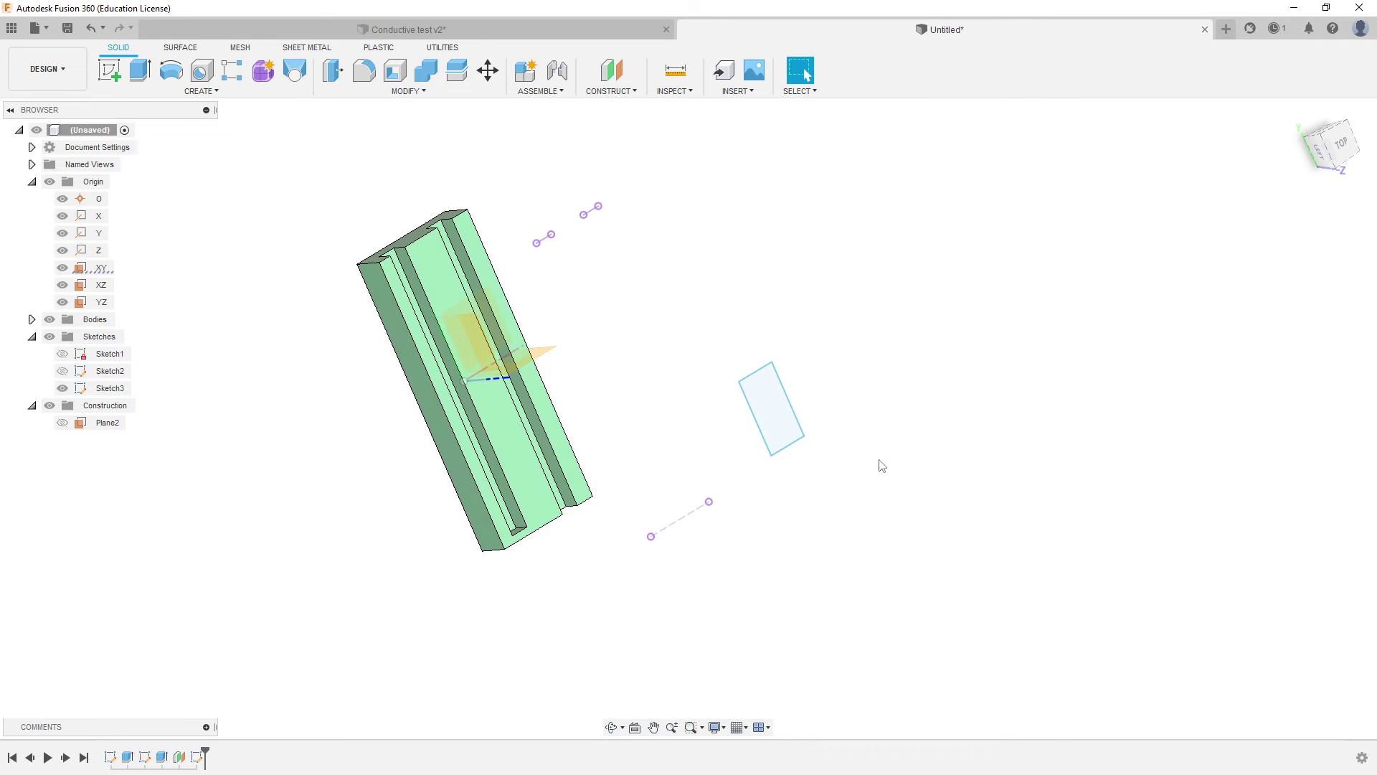
{"action": "scroll", "coordinate": [783, 529], "scroll_direction": "up", "scroll_amount": 3}
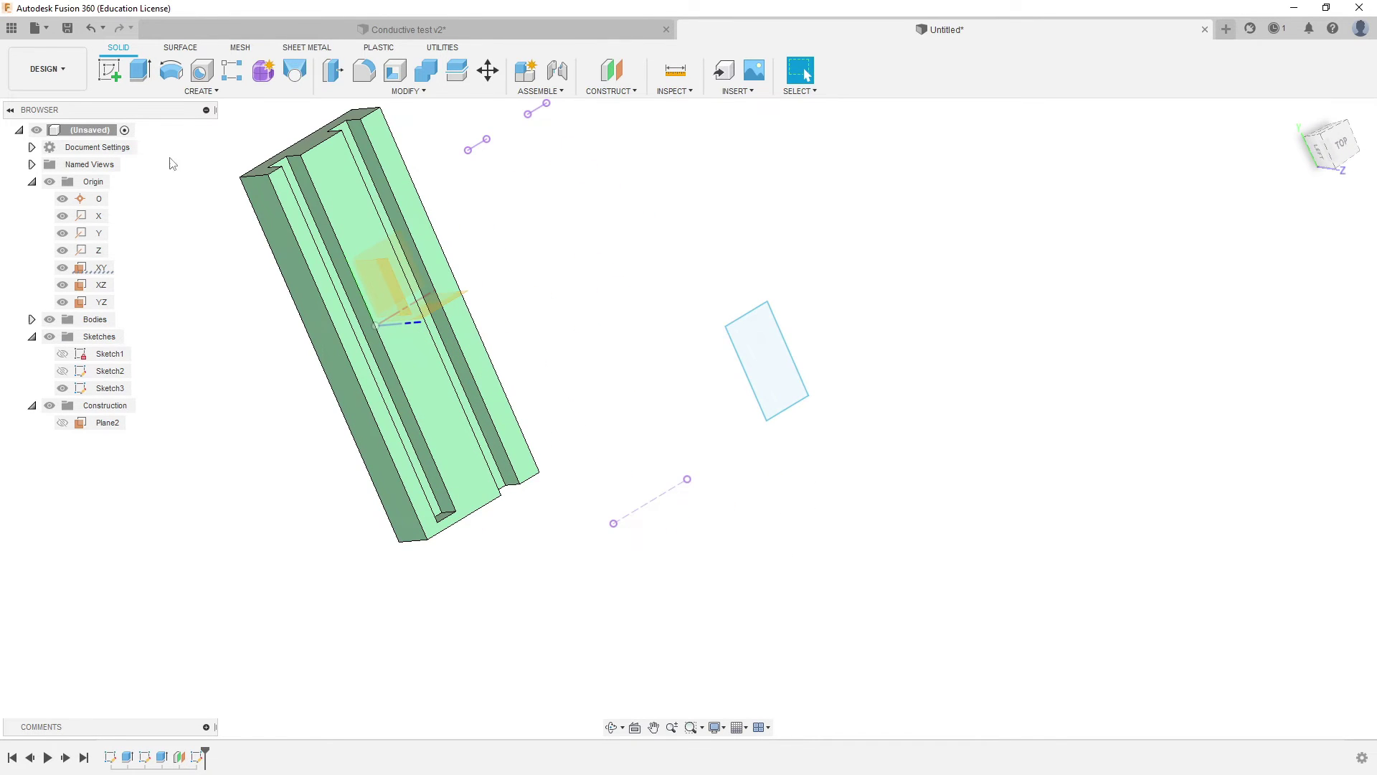
Edit the sketch again to turn the rectangle's upper short edge into a construction line, and finish the sketch
{"action": "double_click", "coordinate": [196, 757]}
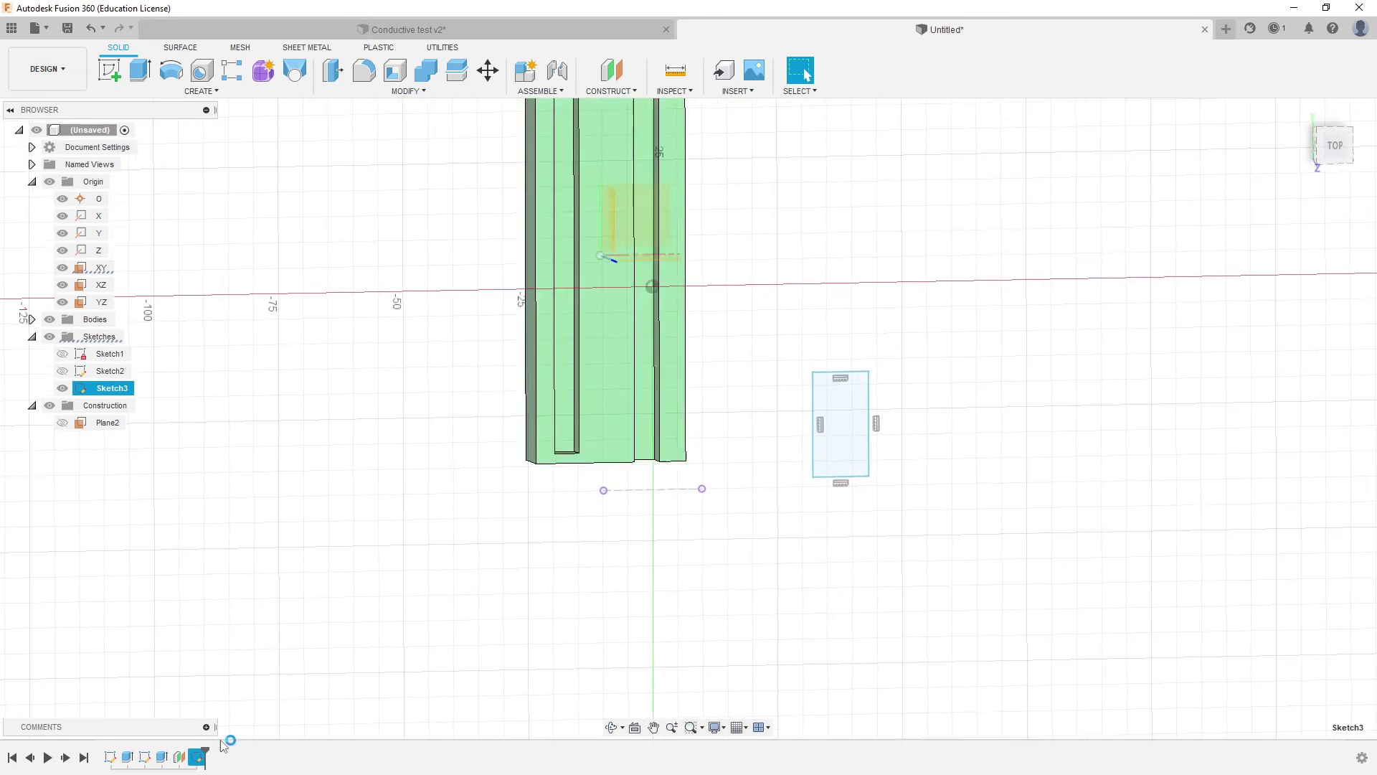
{"action": "left_click", "coordinate": [865, 384]}
{"action": "middle_click_drag", "start_coordinate": [905, 430], "coordinate": [927, 461], "text": "shift"}
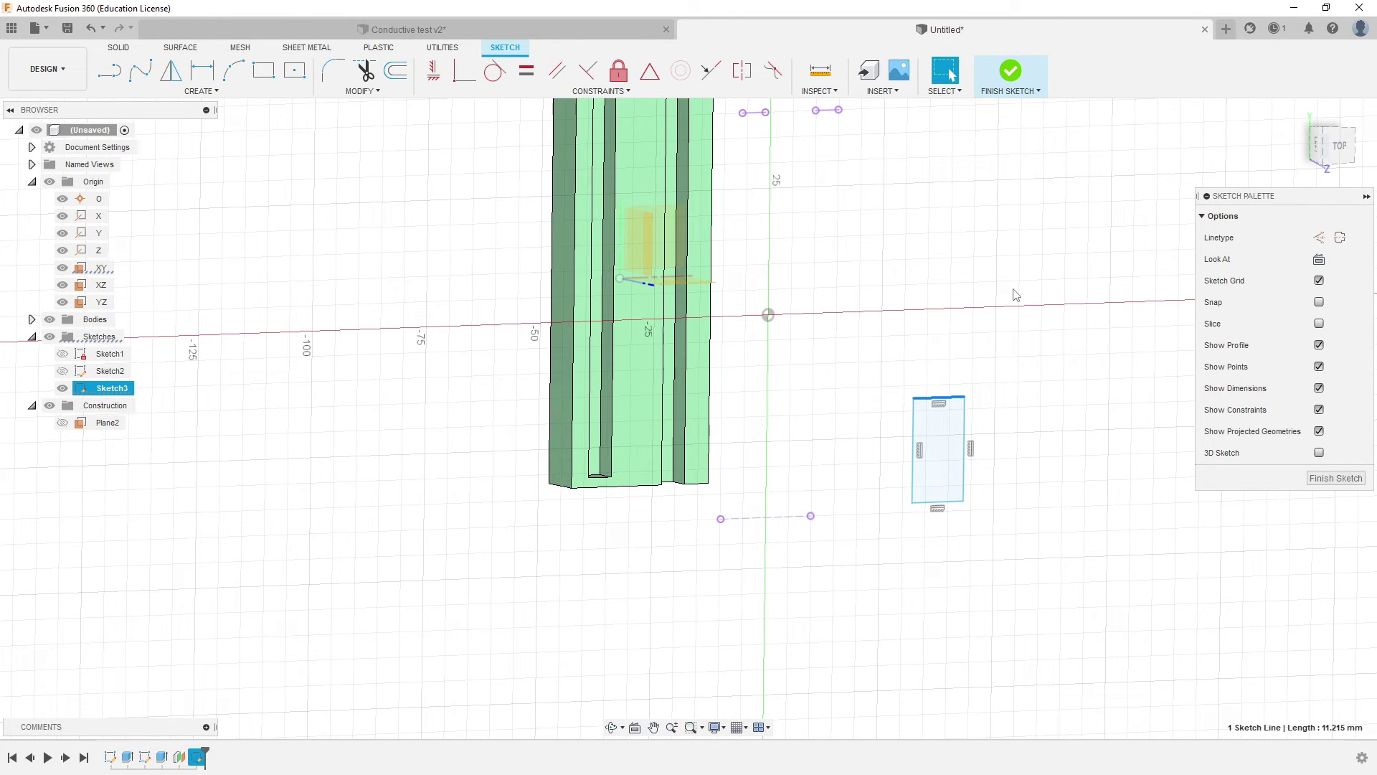
{"action": "key", "text": "x"}
{"action": "left_click", "coordinate": [945, 431]}
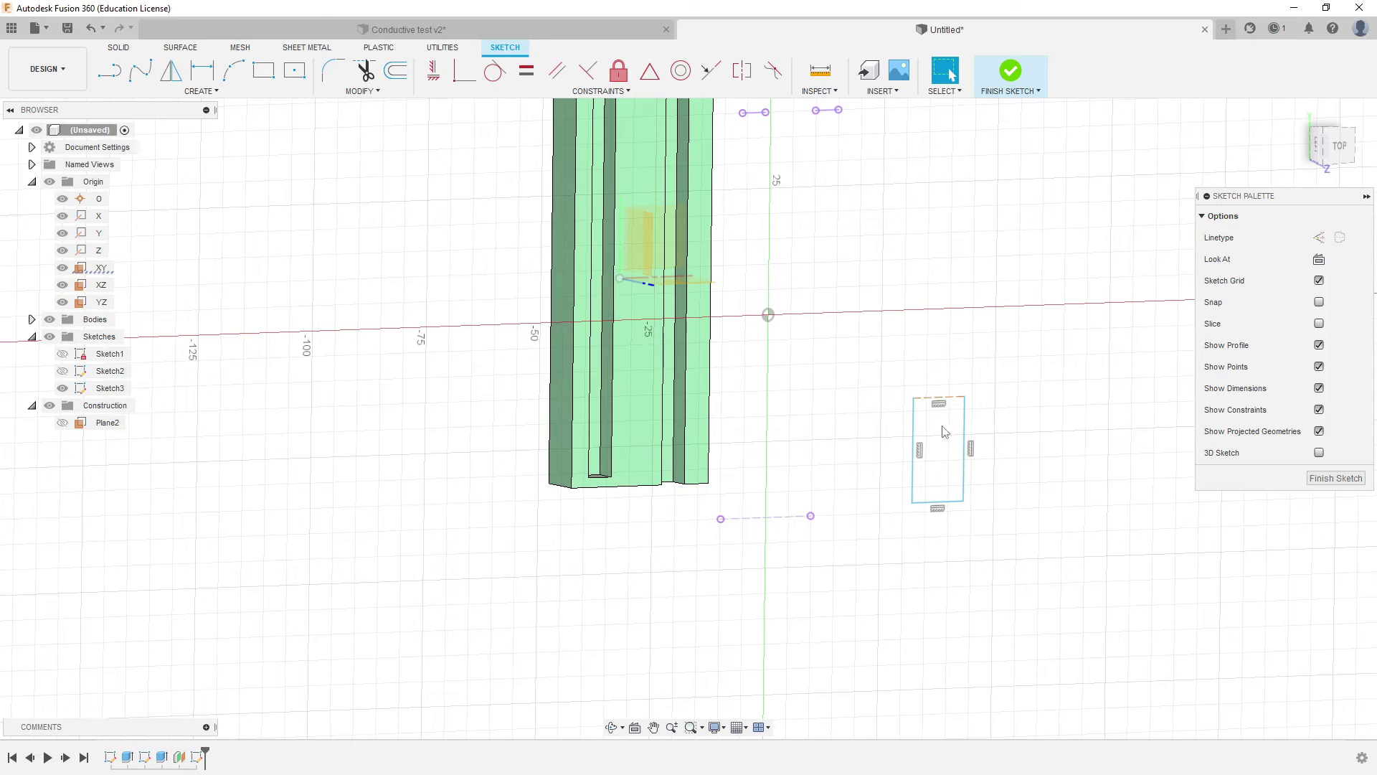
{"action": "mouse_move", "coordinate": [842, 424]}
{"action": "middle_mouse_down", "text": "shift"}
{"action": "mouse_move", "coordinate": [846, 483]}
{"action": "mouse_move", "coordinate": [850, 452]}
{"action": "mouse_move", "coordinate": [620, 466]}
{"action": "middle_mouse_up", "text": "shift"}
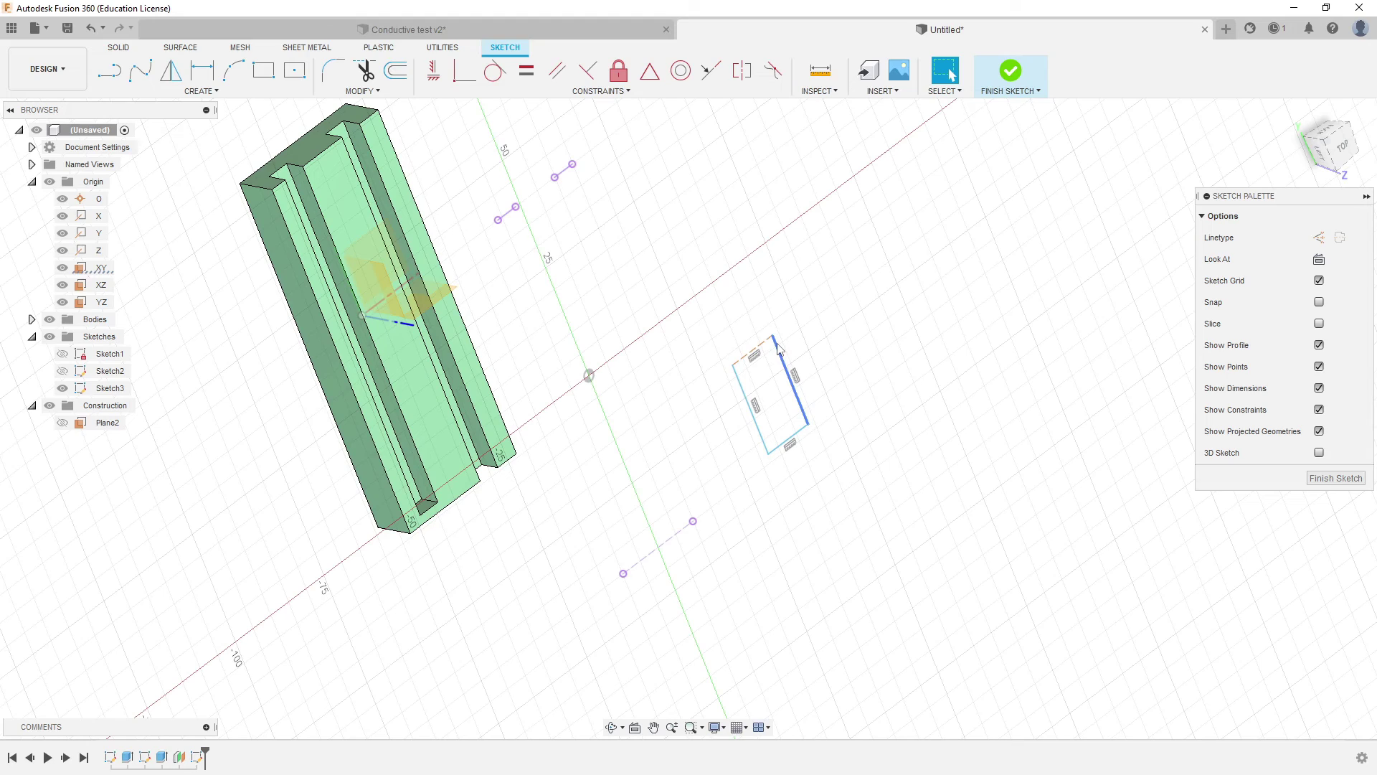
{"action": "left_click", "coordinate": [1012, 72]}
Try a thin extrusion of the rectangle's remaining solid edges by about 22 mm, examine it from several angles, and cancel it
{"action": "middle_click_drag", "start_coordinate": [830, 295], "coordinate": [802, 278], "text": "shift"}
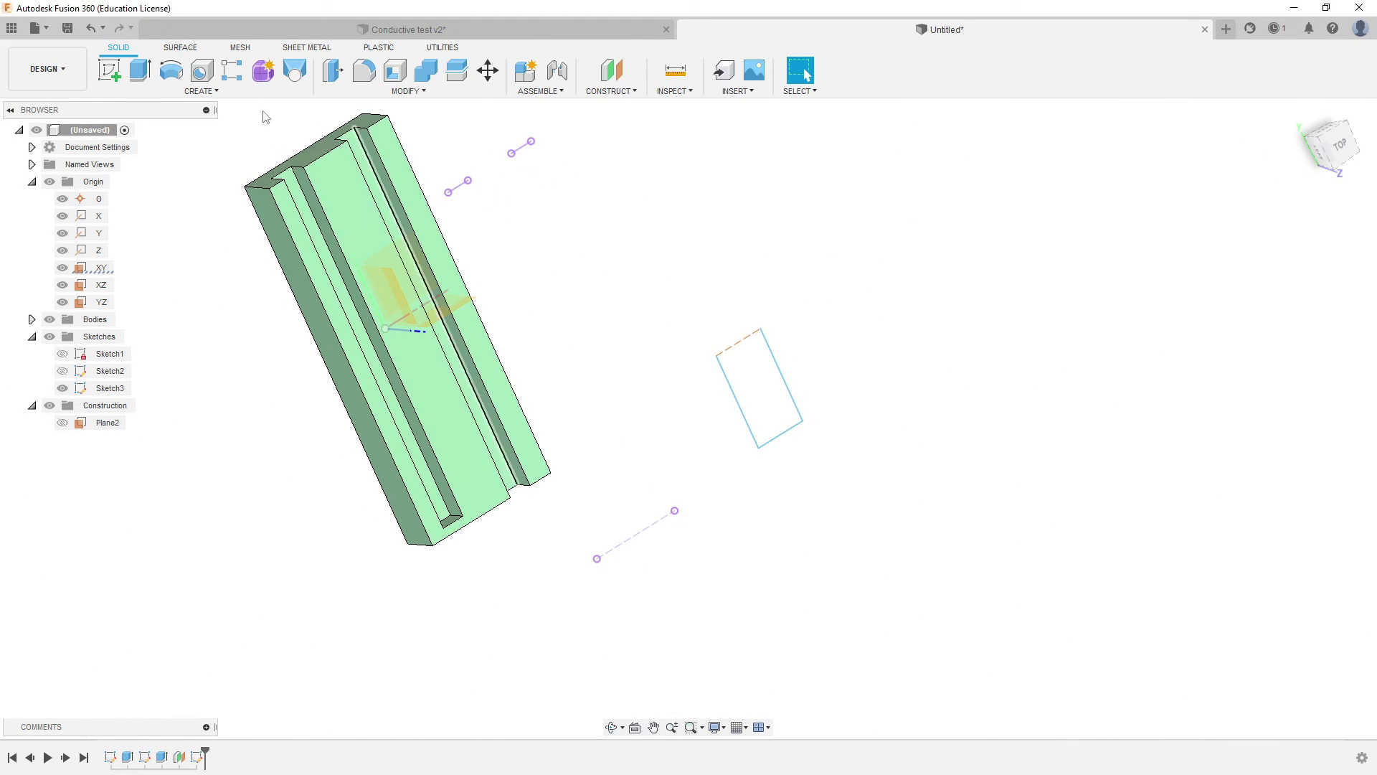
{"action": "left_click", "coordinate": [141, 71]}
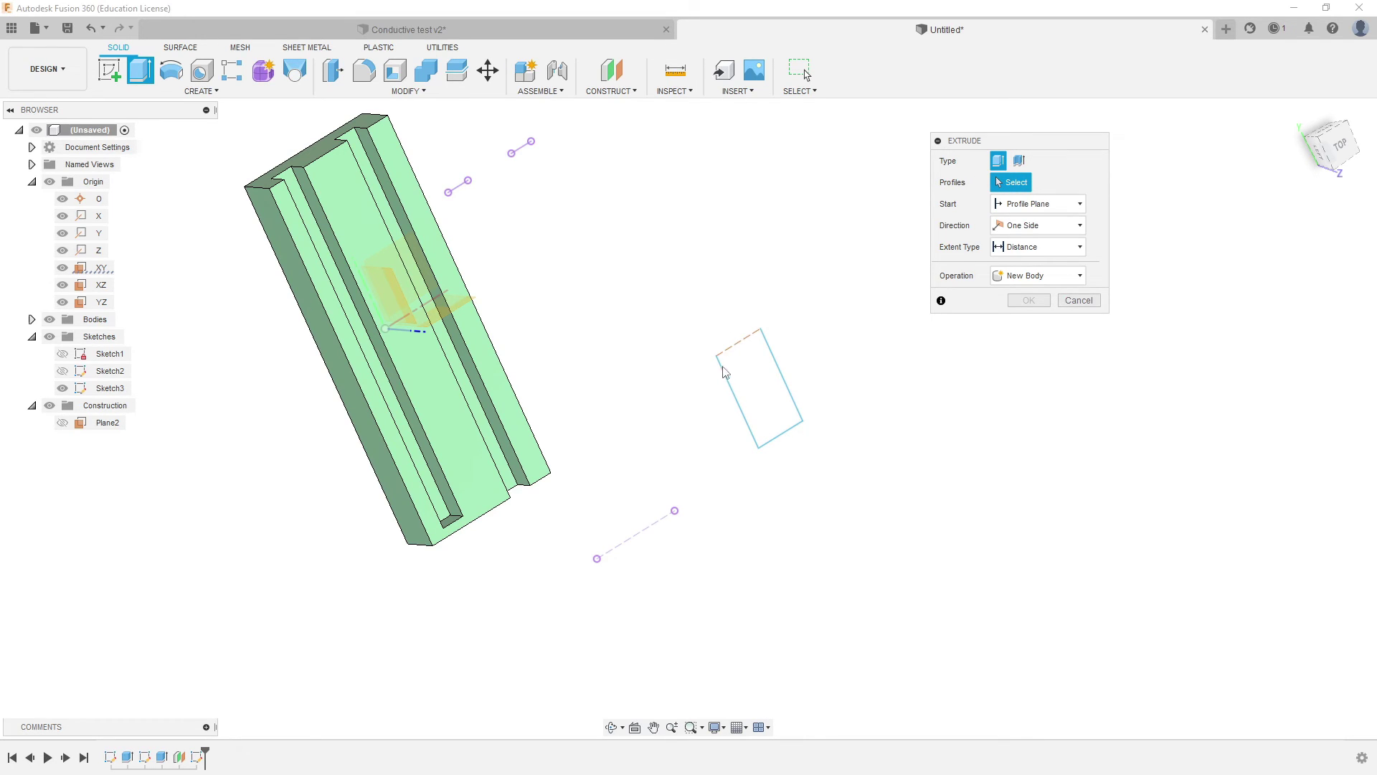
{"action": "left_click", "coordinate": [1019, 160]}
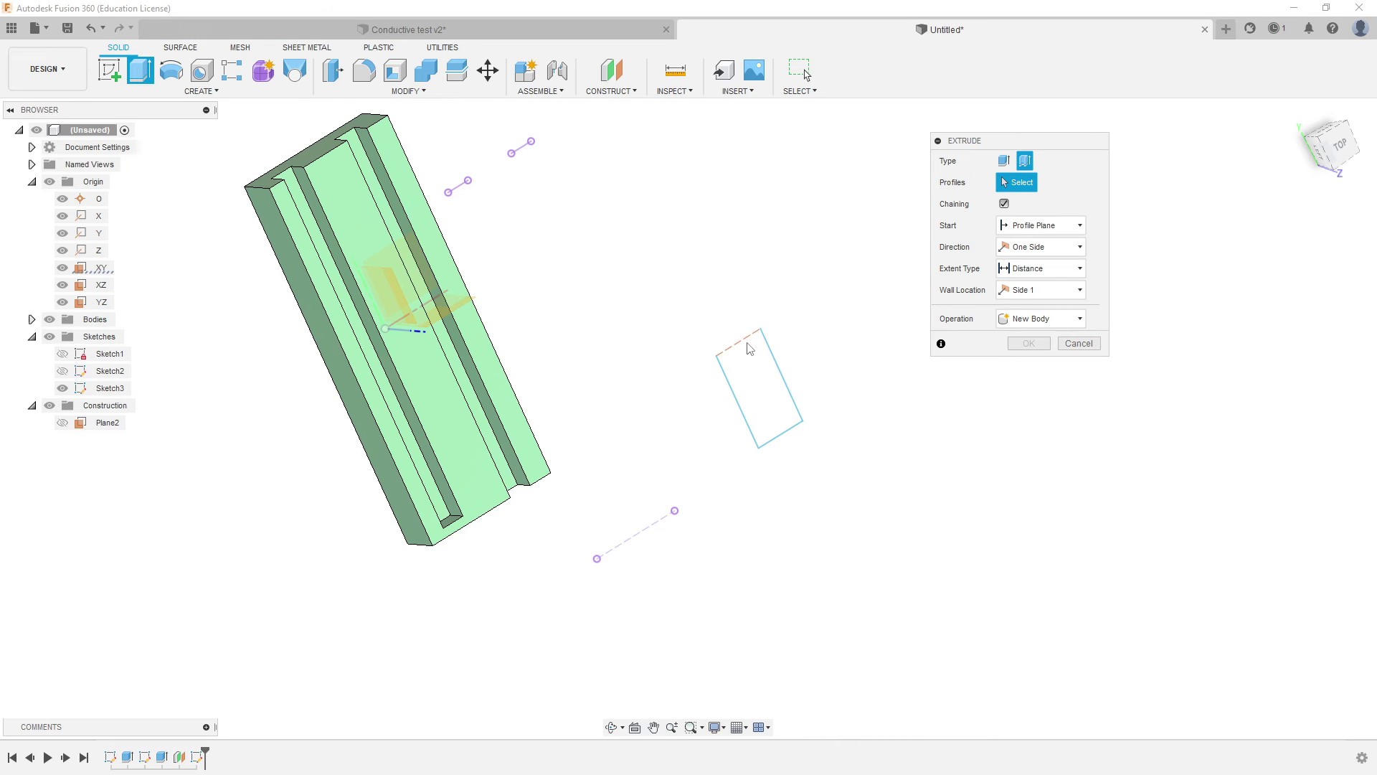
{"action": "left_click", "coordinate": [781, 362]}
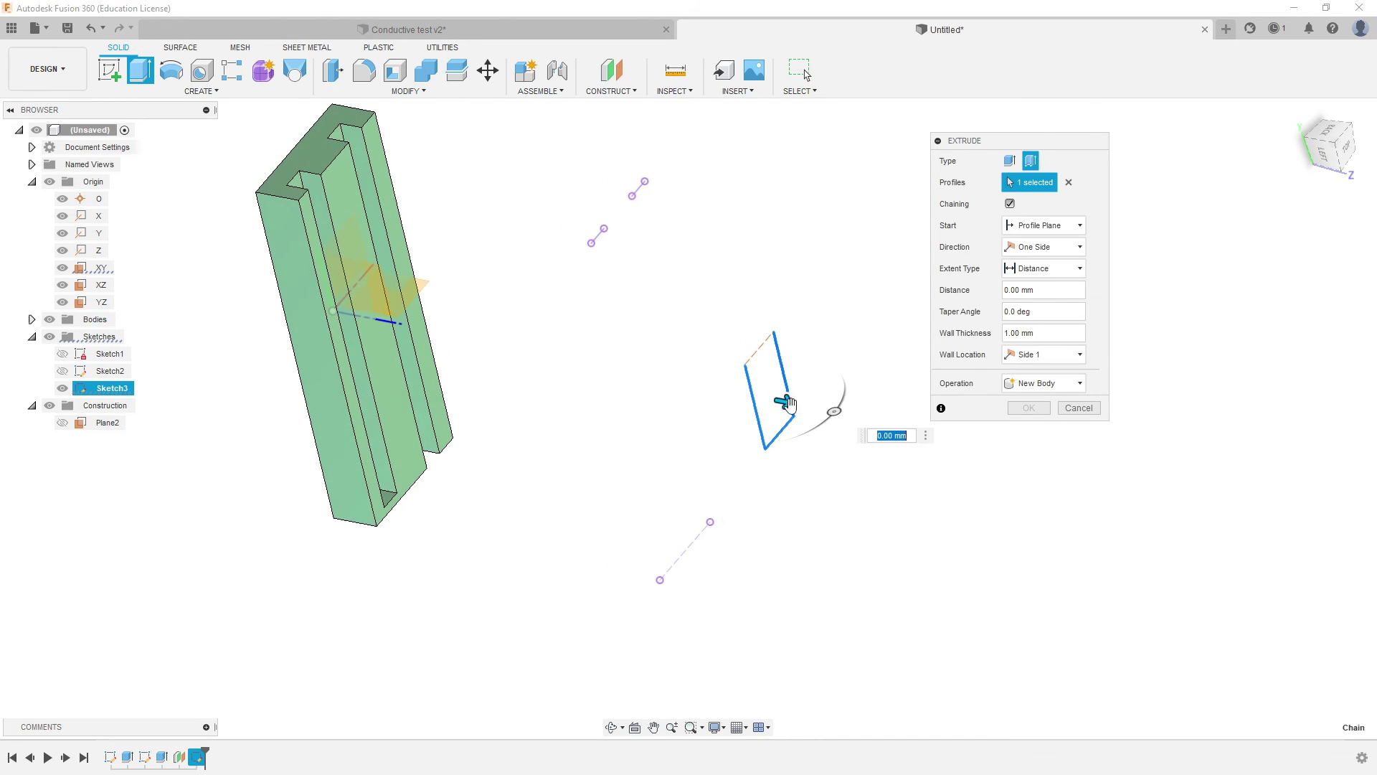
{"action": "left_click_drag", "start_coordinate": [790, 404], "coordinate": [882, 429]}
{"action": "middle_click_drag", "start_coordinate": [881, 469], "coordinate": [863, 499], "text": "shift"}
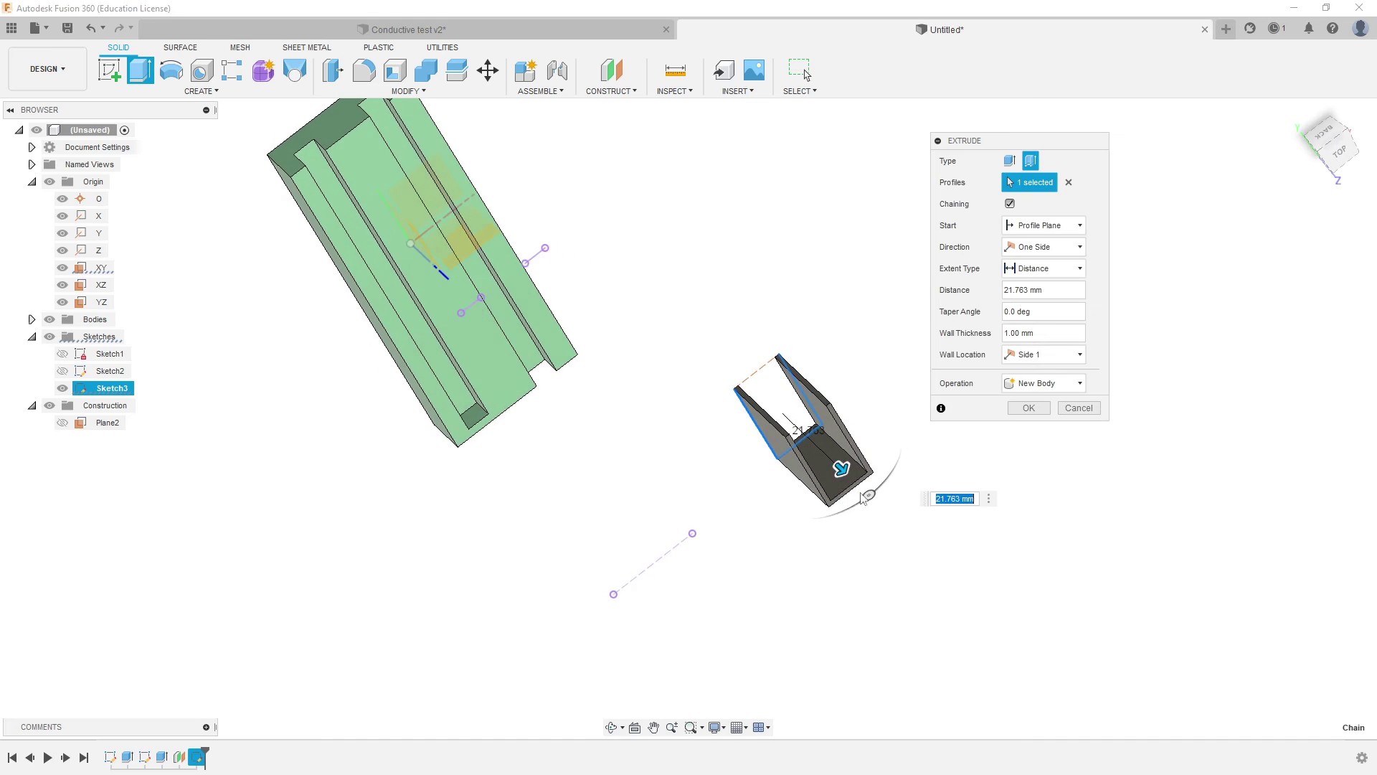
{"action": "left_click", "coordinate": [1079, 407]}
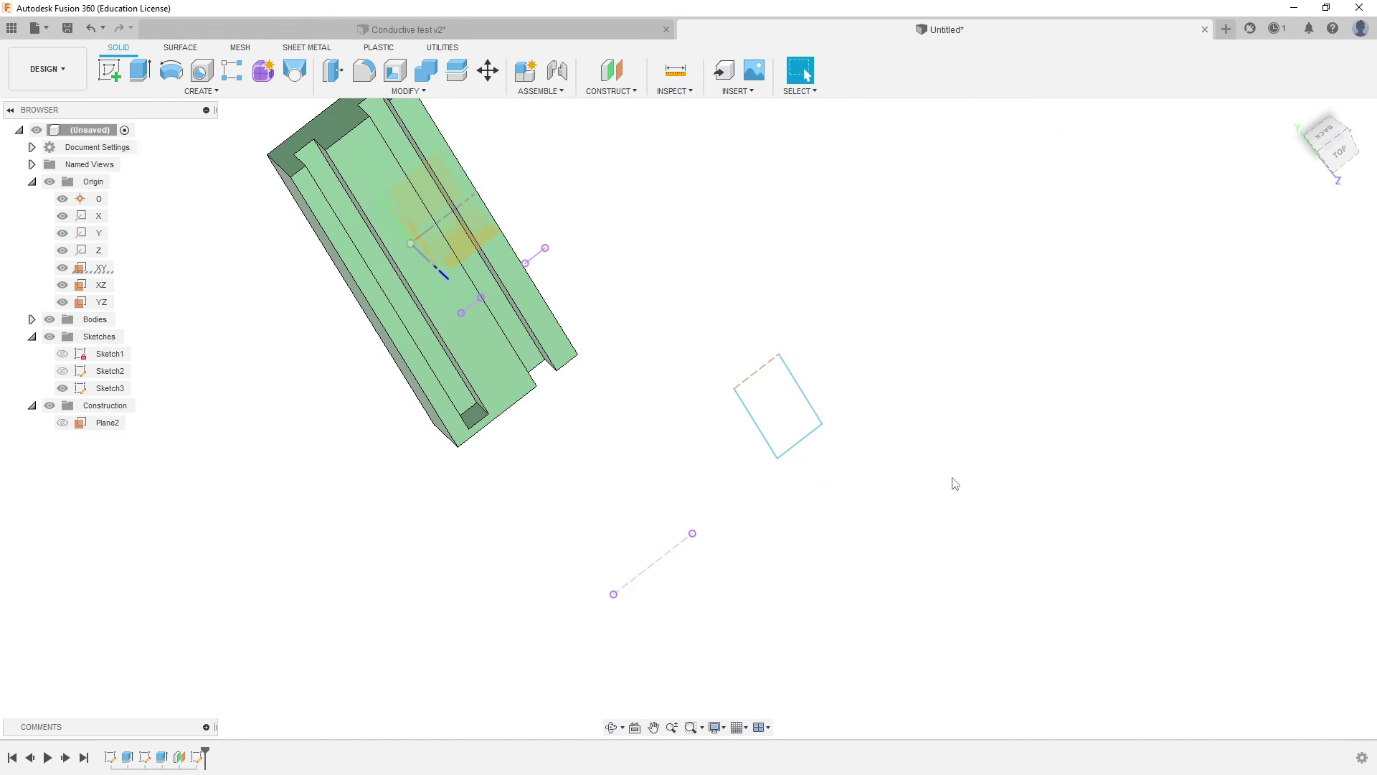
{"action": "mouse_move", "coordinate": [954, 483]}
{"action": "middle_mouse_down", "text": "shift"}
{"action": "mouse_move", "coordinate": [867, 451]}
{"action": "mouse_move", "coordinate": [929, 471]}
{"action": "middle_mouse_up", "text": "shift"}
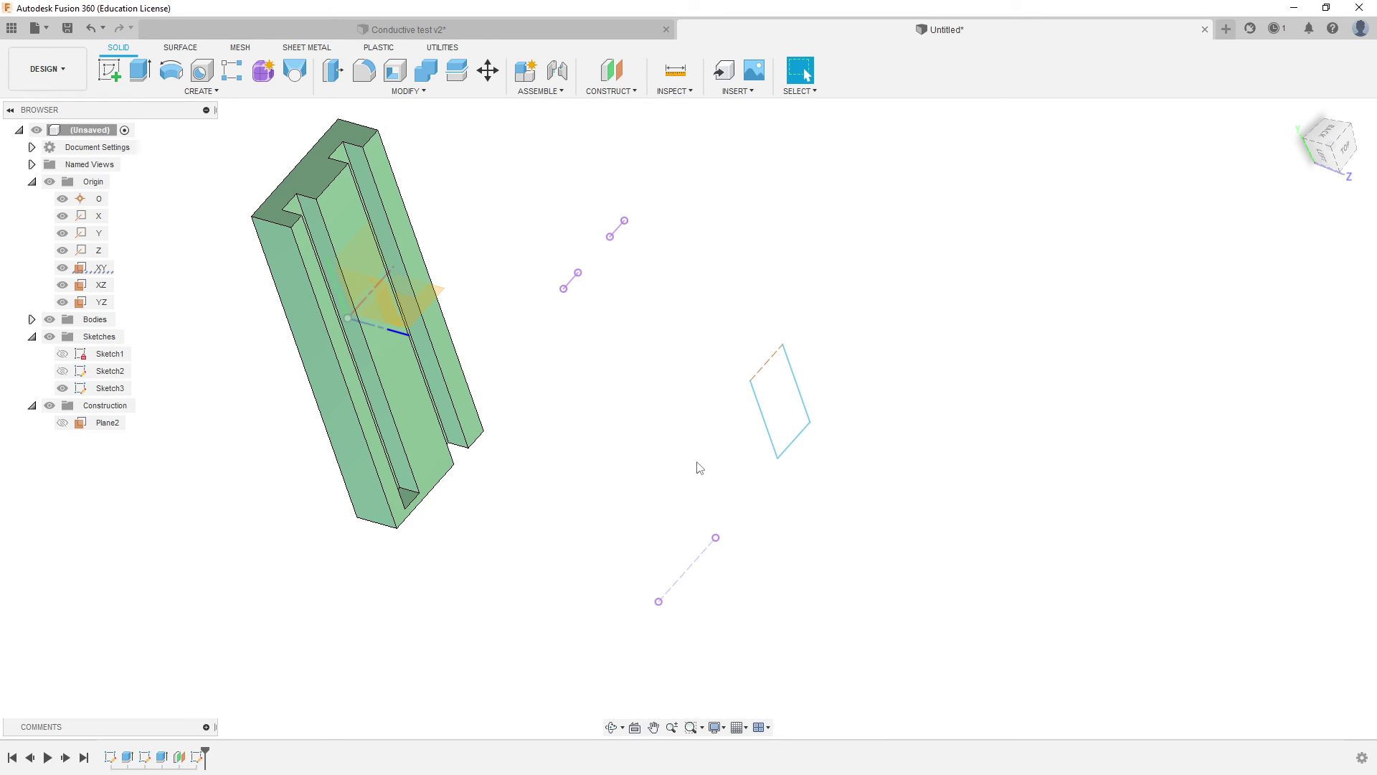
Delete the projected-edge sketch and the offset construction plane from the design
{"action": "scroll", "coordinate": [764, 485], "scroll_direction": "up", "scroll_amount": 2}
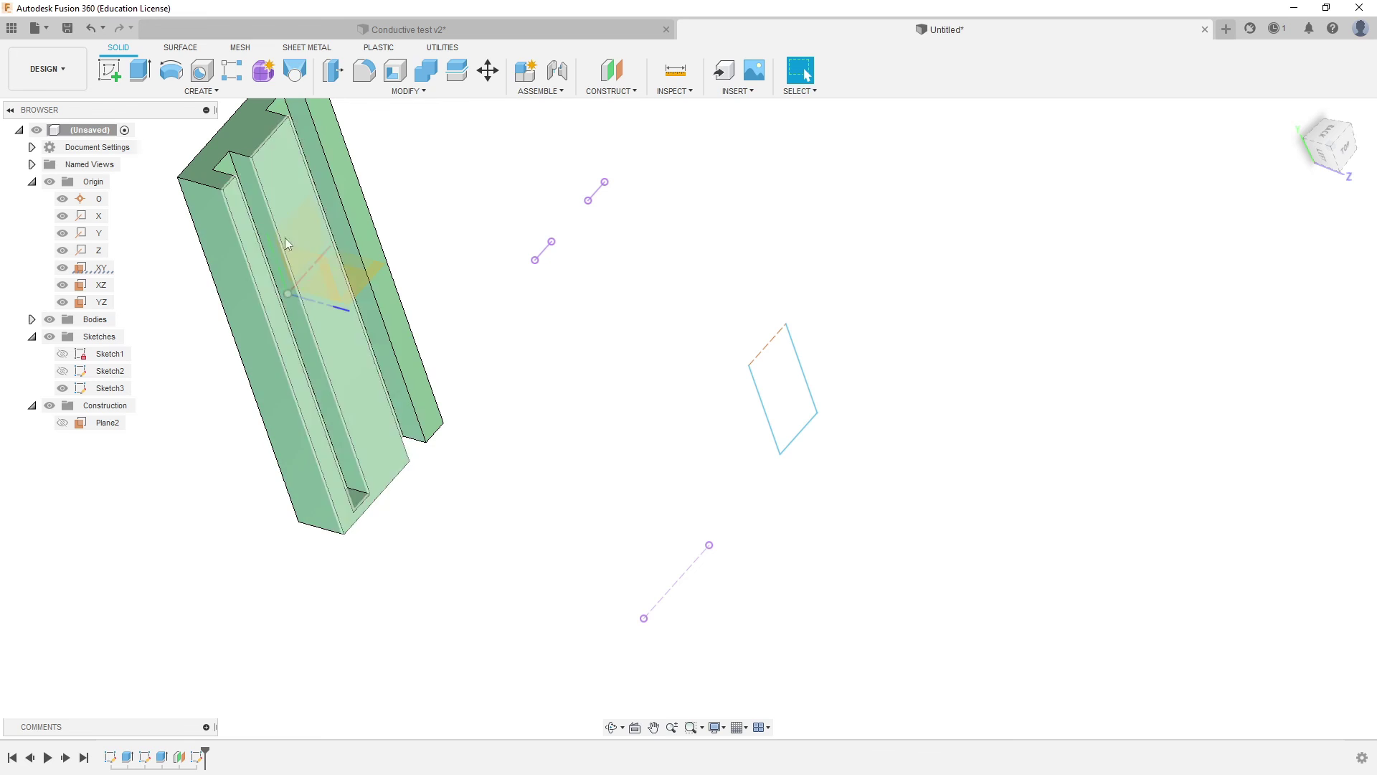
{"action": "scroll", "coordinate": [597, 489], "scroll_direction": "down", "scroll_amount": 3}
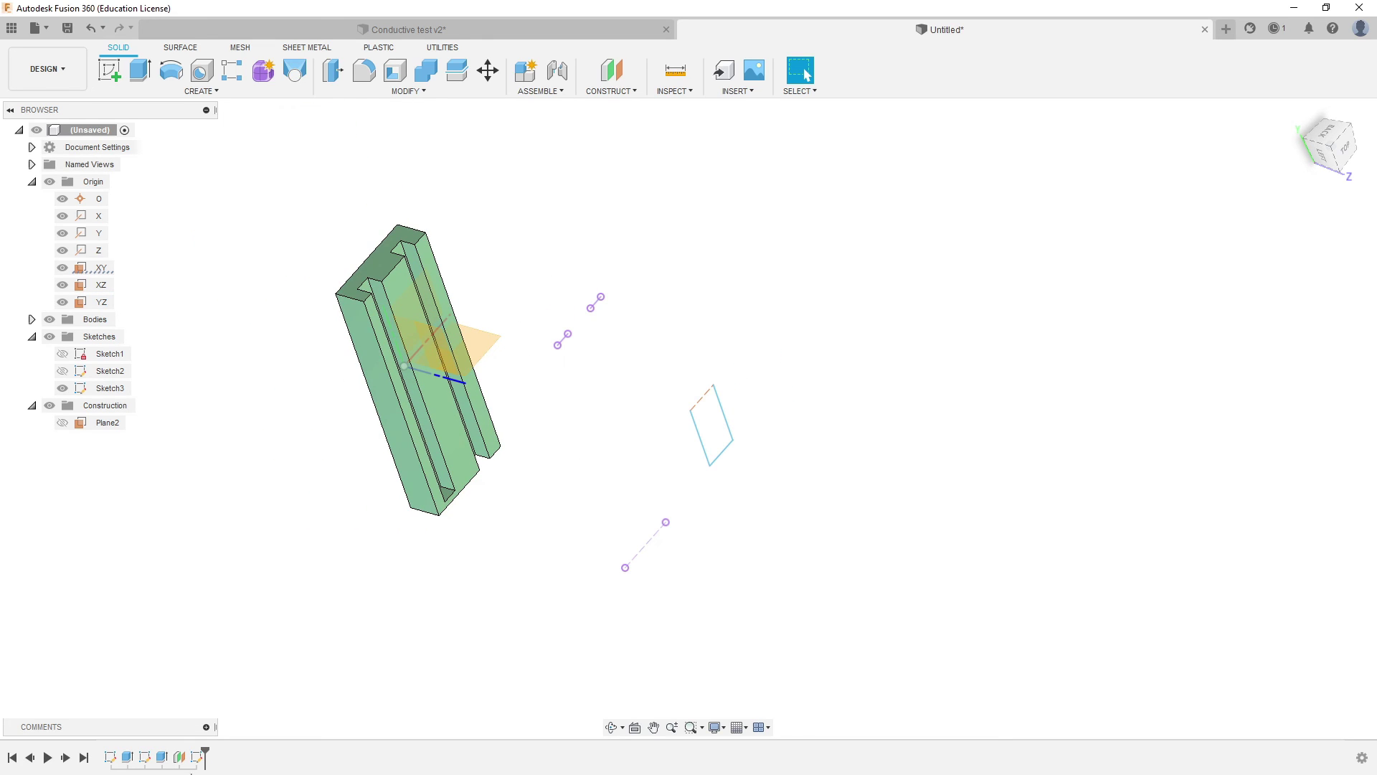
{"action": "right_click", "coordinate": [196, 757]}
{"action": "left_click", "coordinate": [259, 669]}
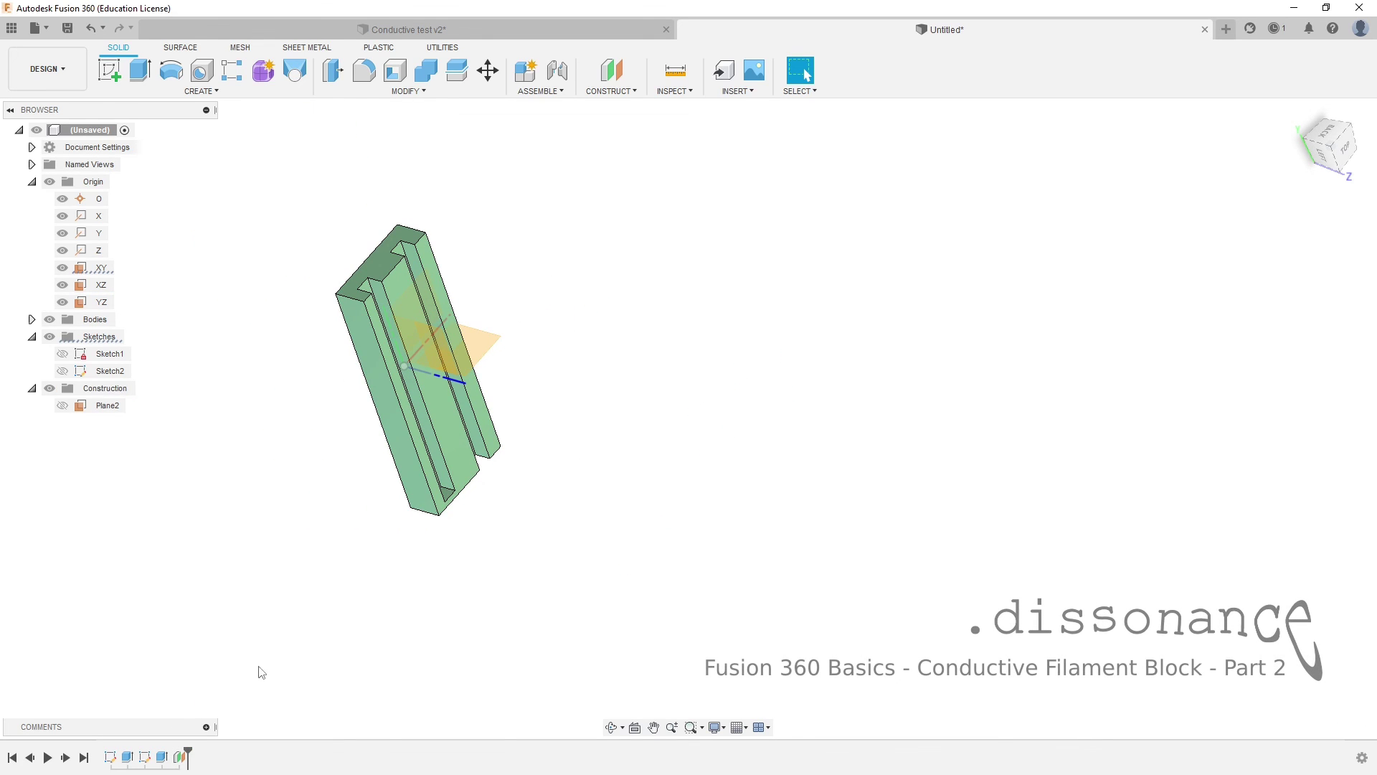
{"action": "right_click", "coordinate": [179, 756]}
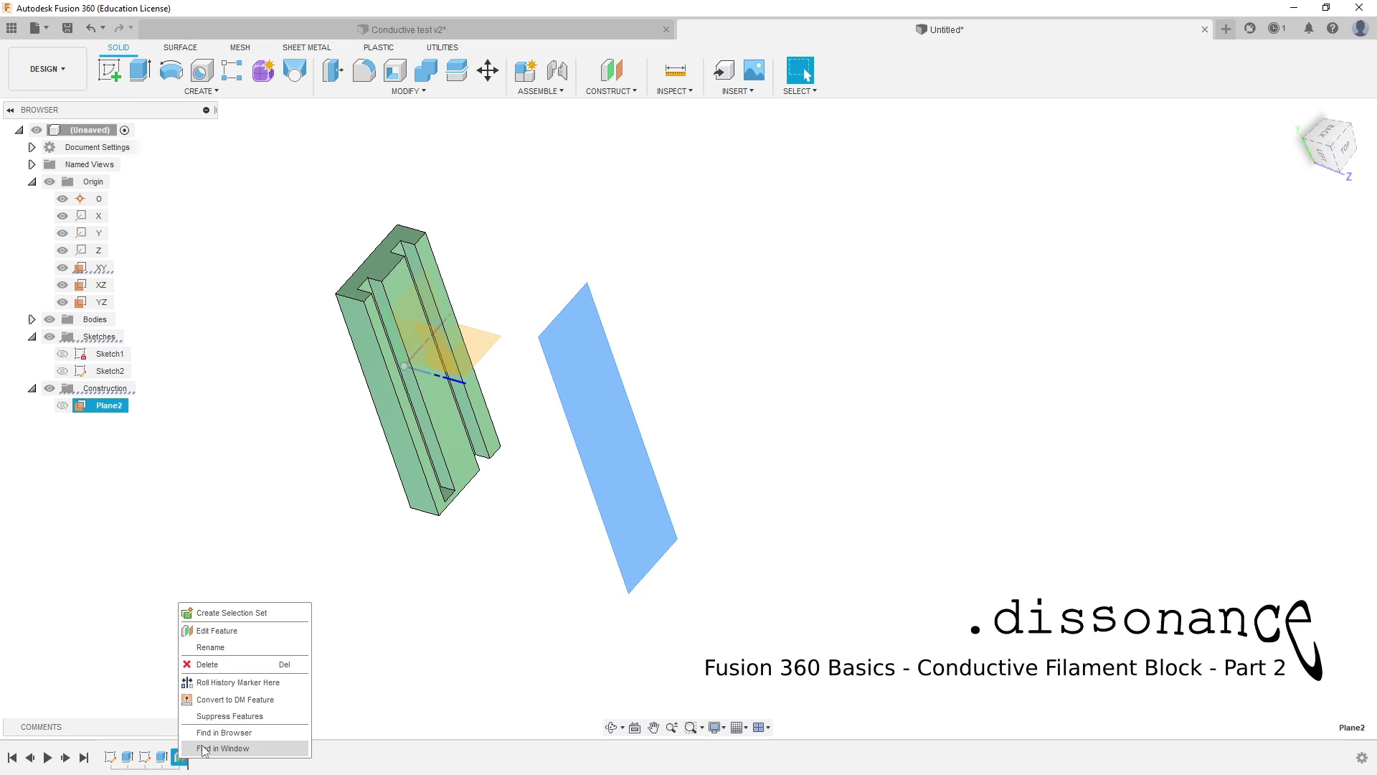
{"action": "left_click", "coordinate": [219, 669]}
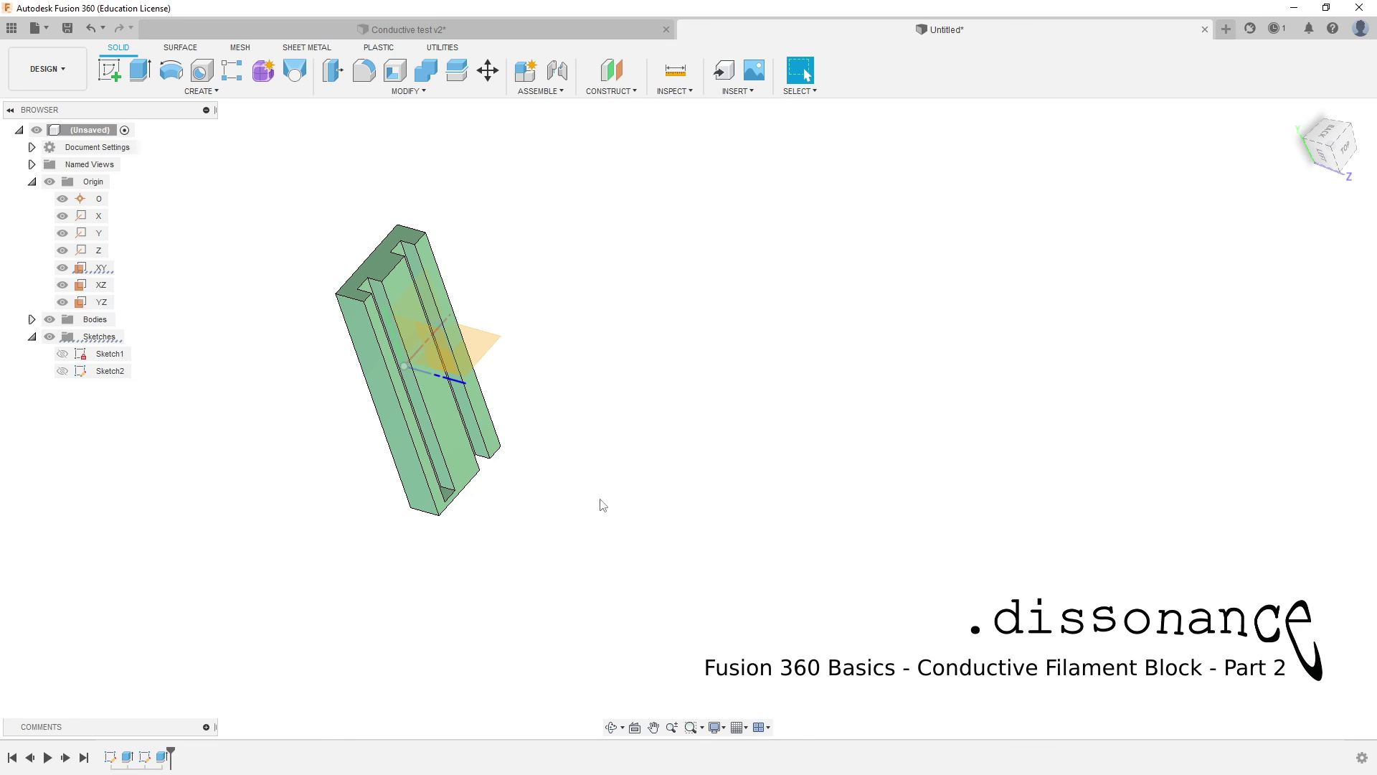
{"action": "middle_click_drag", "start_coordinate": [600, 501], "coordinate": [651, 641], "text": "shift"}
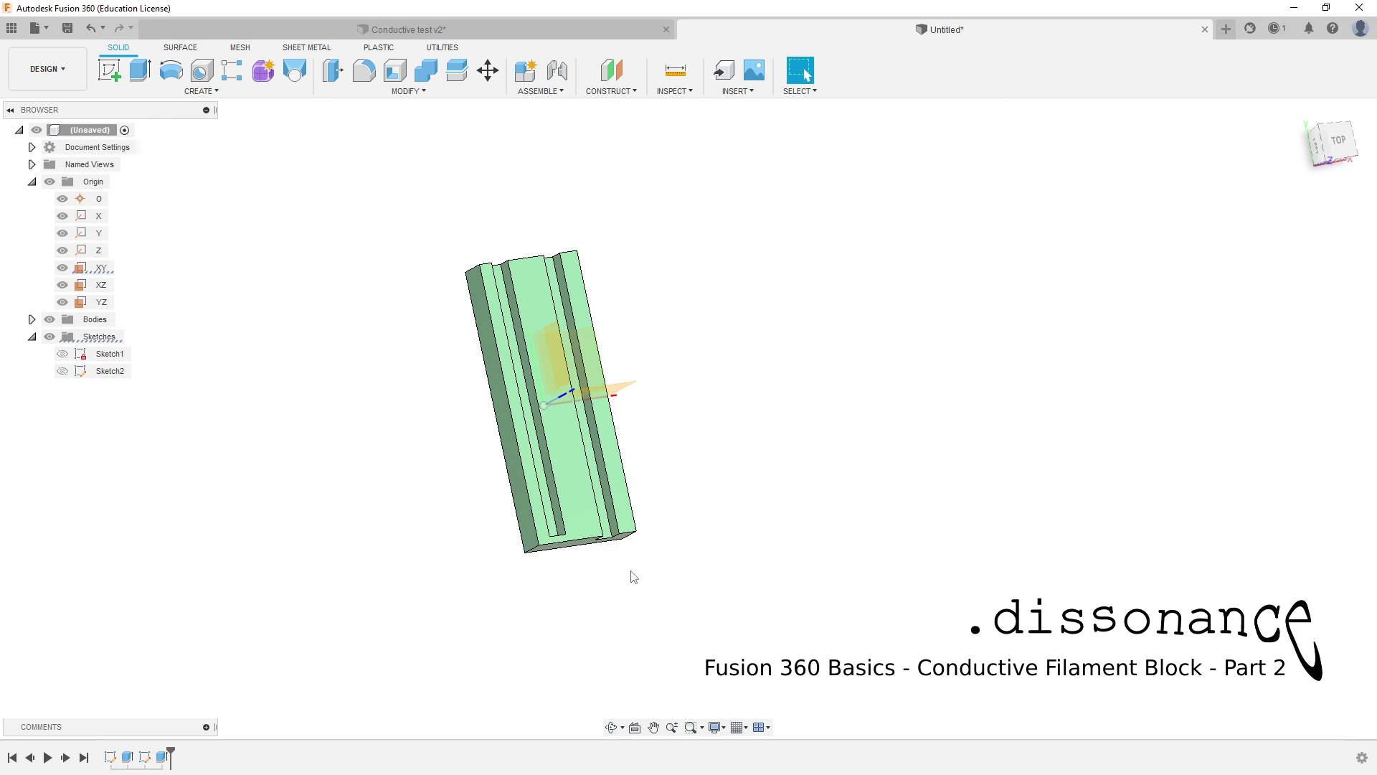